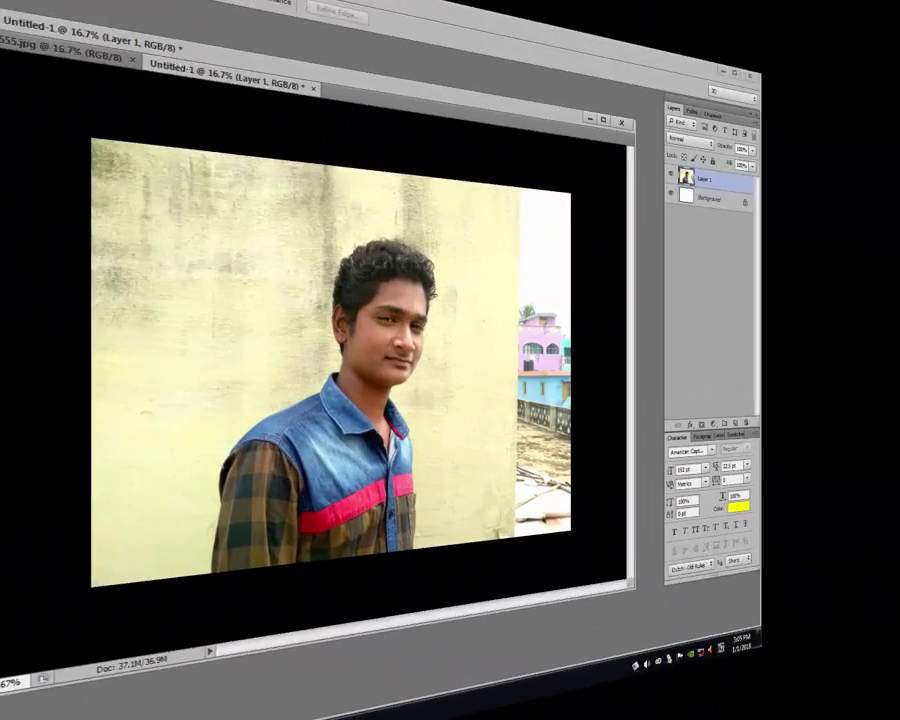
Create a new white 12 × 8 inch document at 20 pixels/inch, fitted to the window.
{"action": "left_click", "coordinate": [40, 13]}
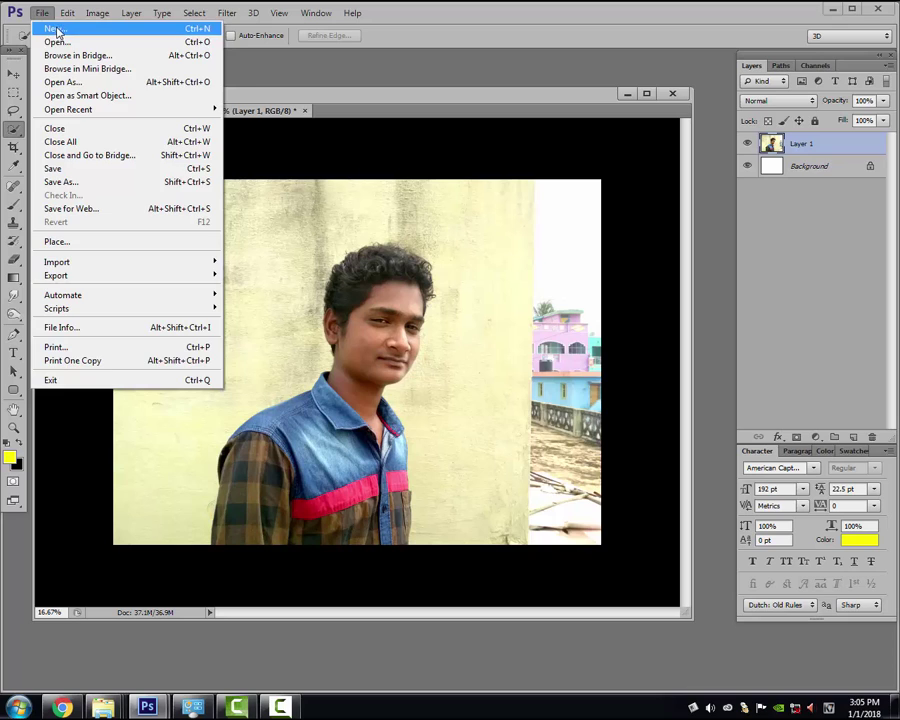
{"action": "left_click", "coordinate": [56, 28]}
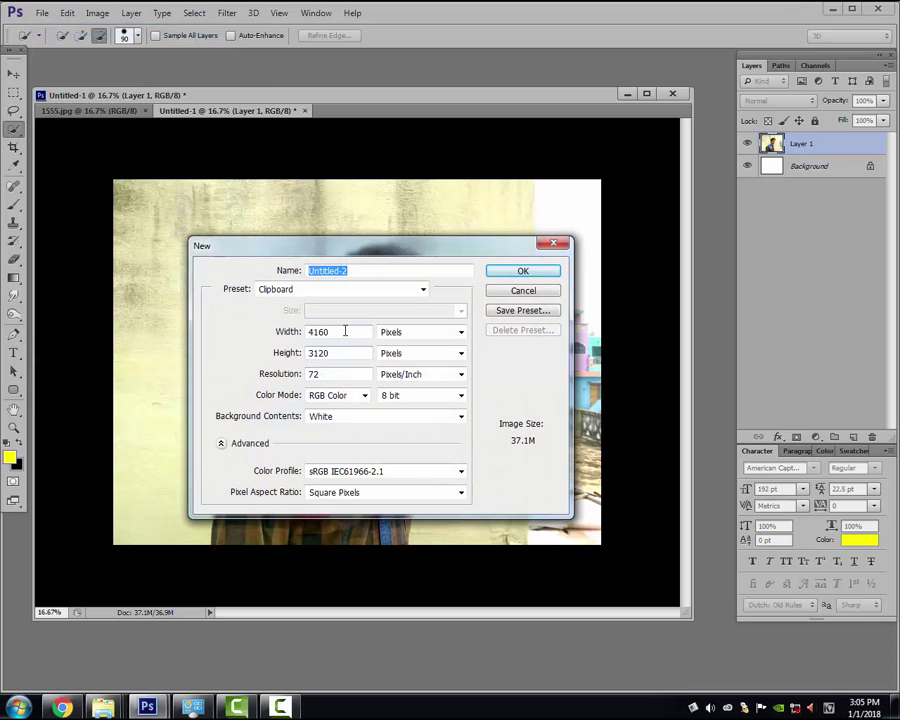
{"action": "double_click", "coordinate": [345, 331]}
{"action": "type", "text": "12"}
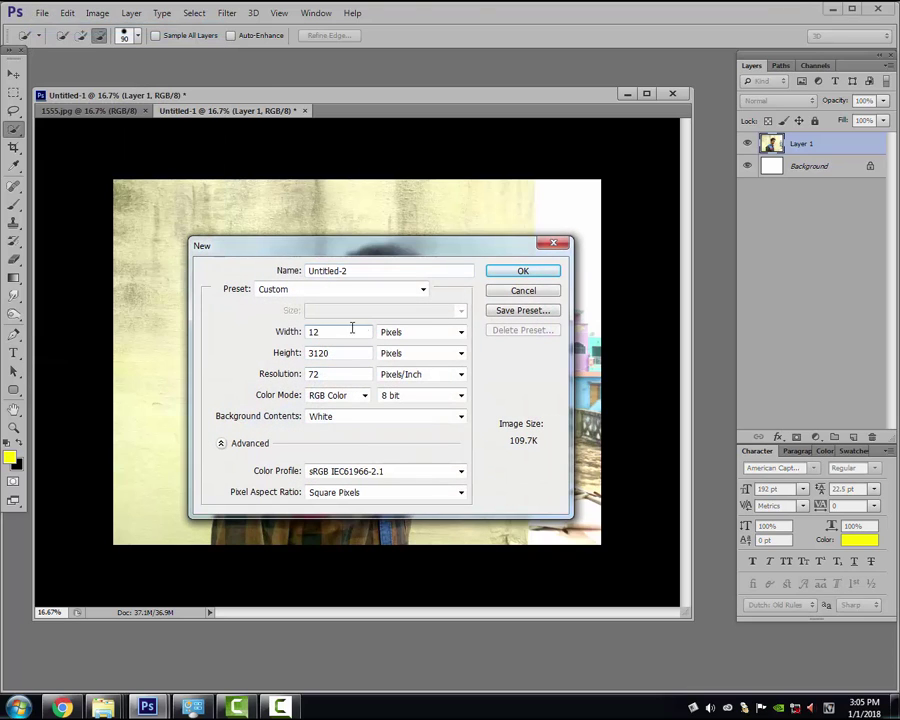
{"action": "left_click", "coordinate": [459, 332]}
{"action": "left_click", "coordinate": [455, 355]}
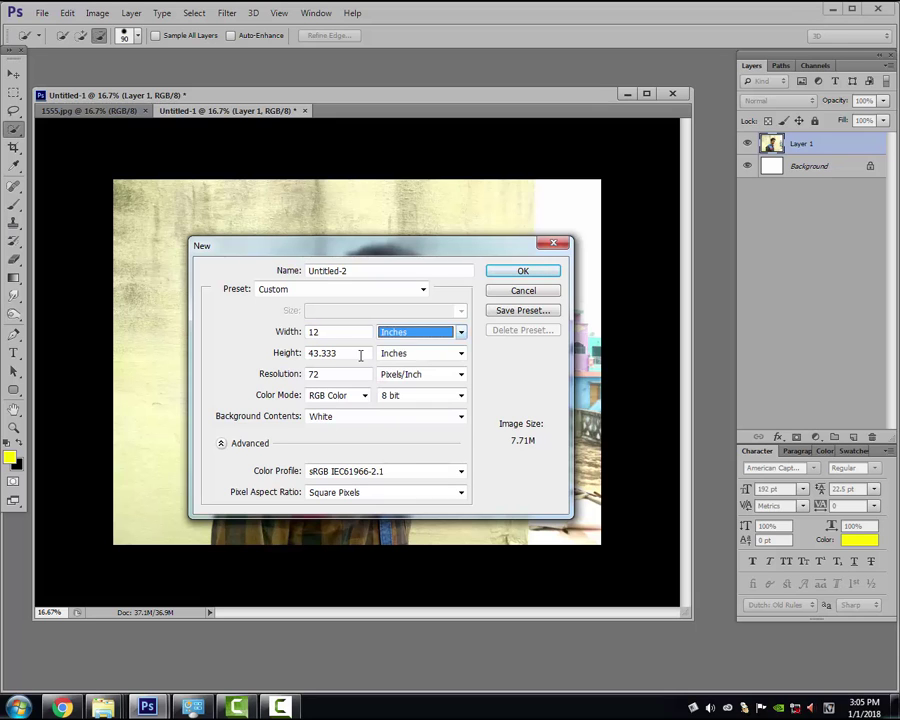
{"action": "double_click", "coordinate": [360, 354]}
{"action": "type", "text": "8"}
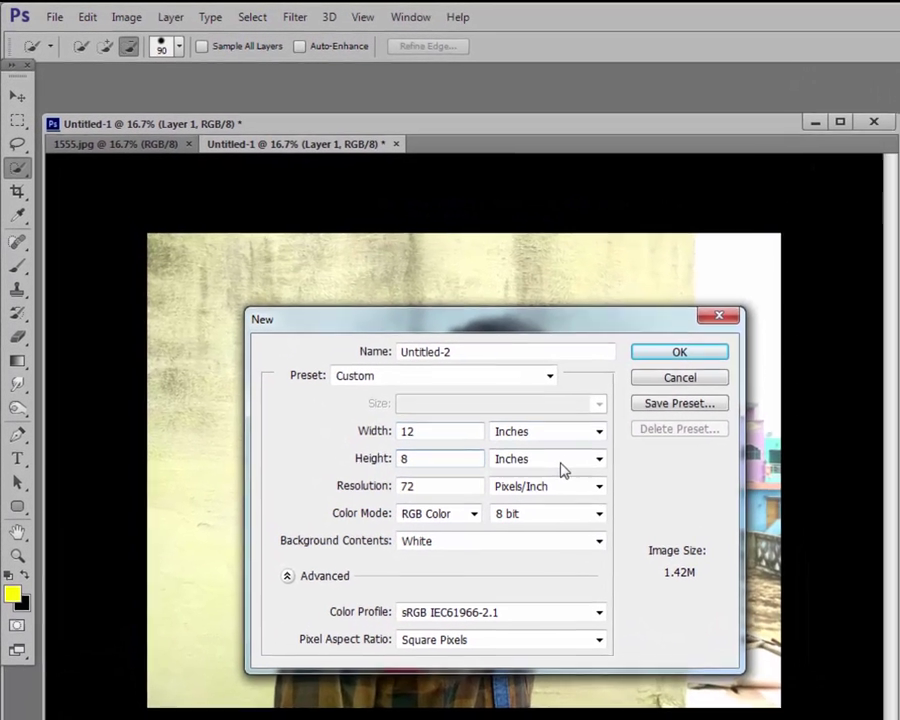
{"action": "key", "text": "Tab"}
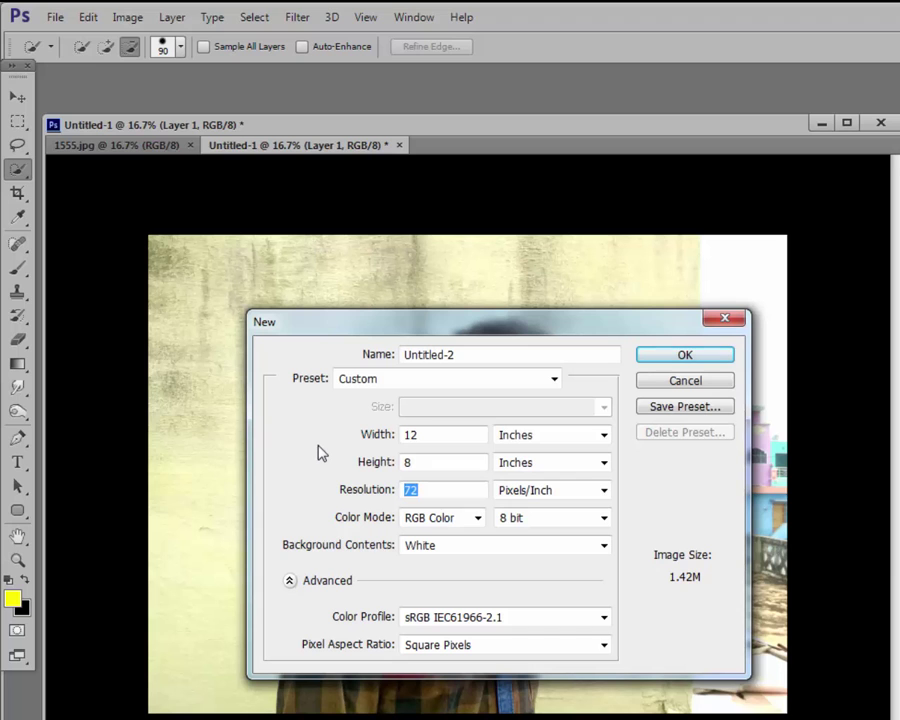
{"action": "type", "text": "200"}
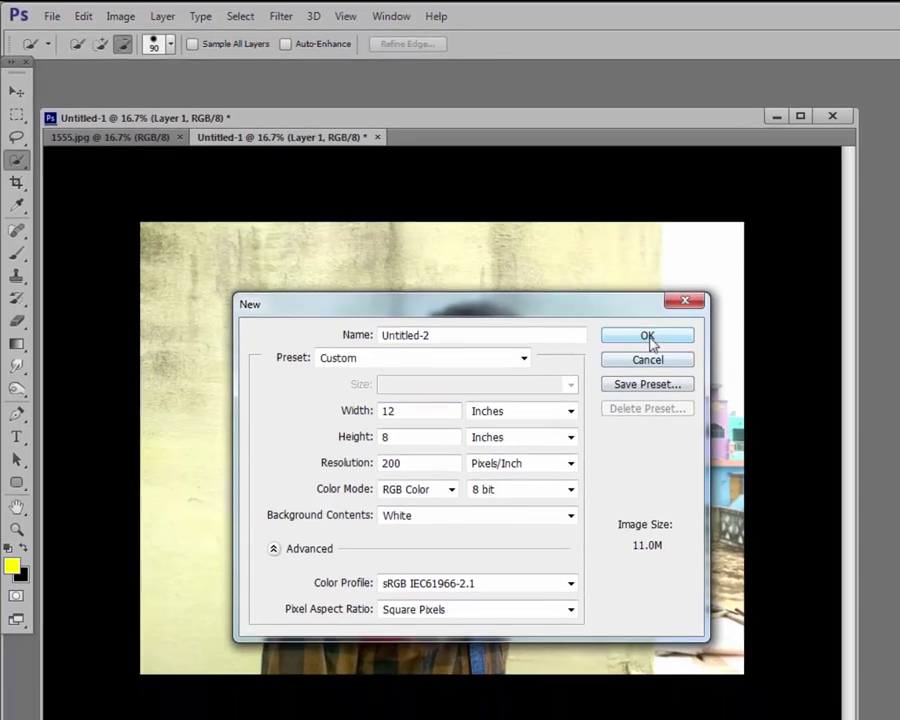
{"action": "left_click", "coordinate": [680, 357]}
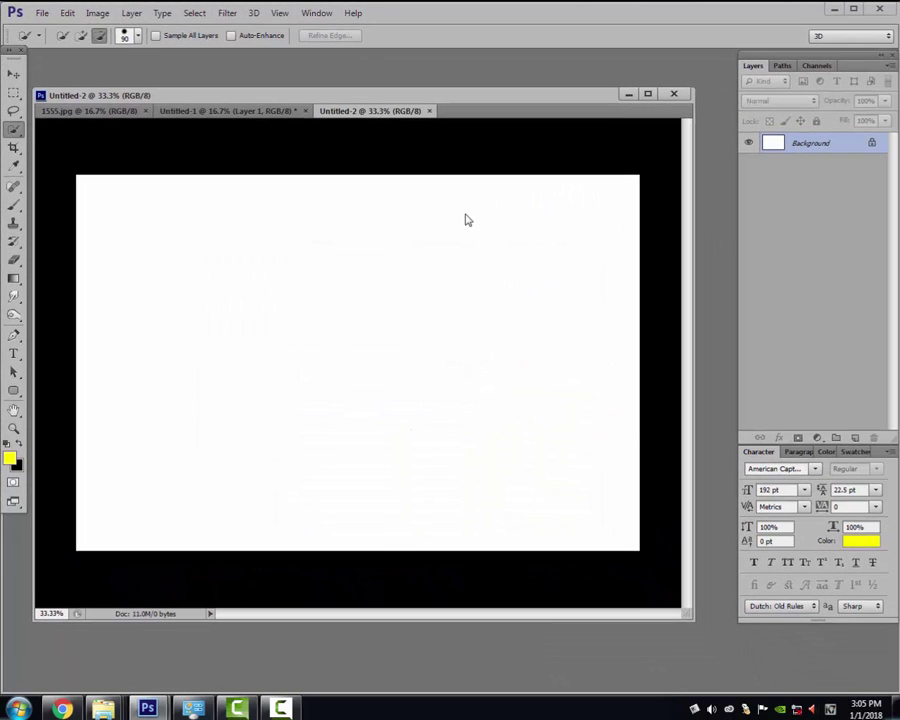
{"action": "key", "text": "ctrl+0"}
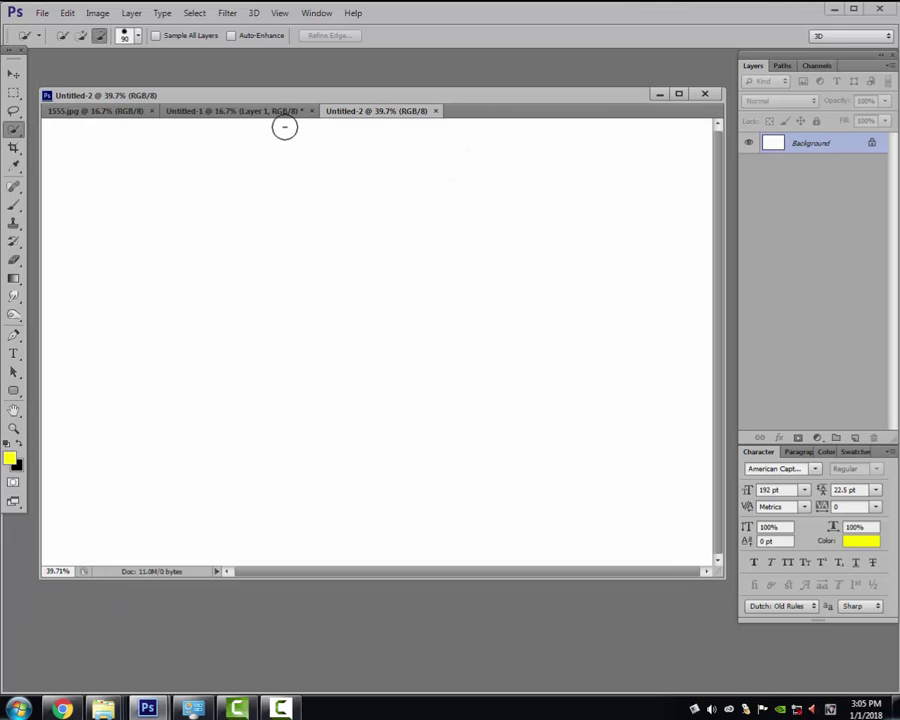
In Untitled-1, quick-select the young man and his hair, then add a layer mask.
{"action": "left_click", "coordinate": [257, 112]}
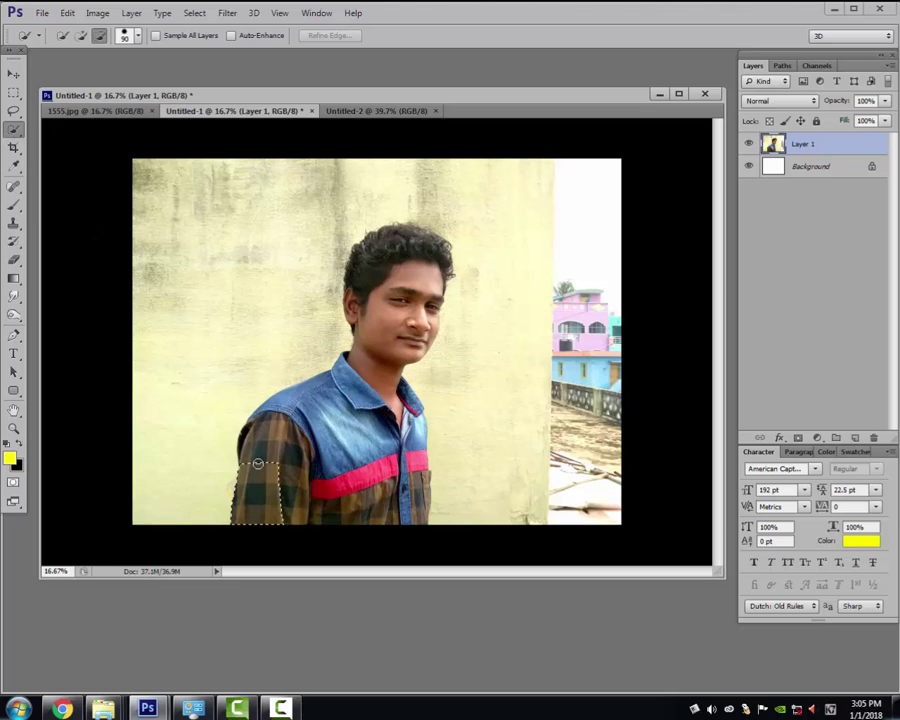
{"action": "mouse_move", "coordinate": [239, 522]}
{"action": "left_mouse_down"}
{"action": "mouse_move", "coordinate": [366, 481]}
{"action": "mouse_move", "coordinate": [416, 479]}
{"action": "left_mouse_up"}
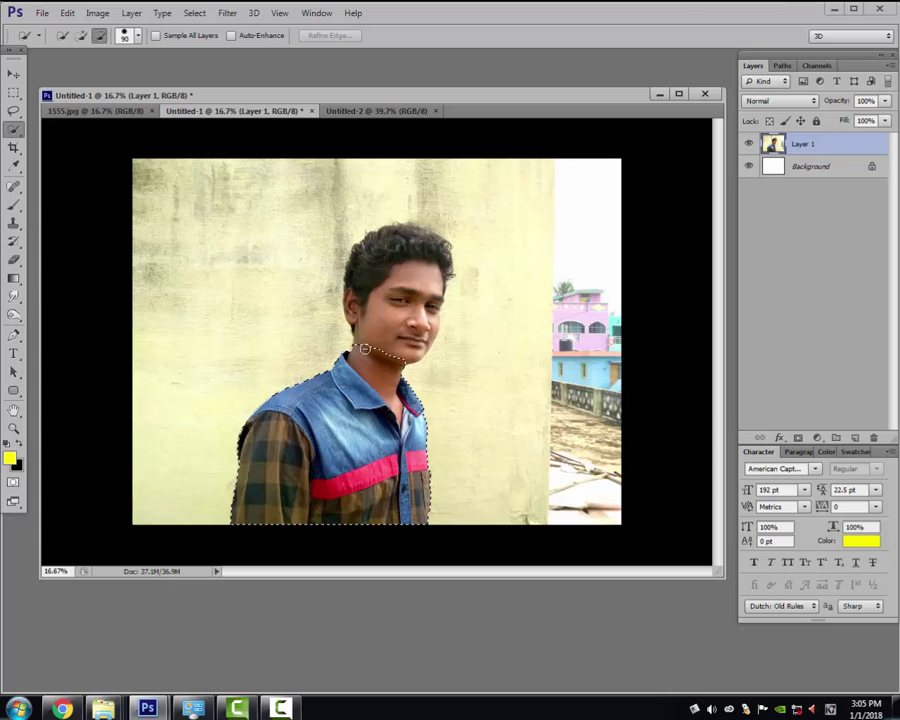
{"action": "mouse_move", "coordinate": [386, 373]}
{"action": "left_mouse_down"}
{"action": "mouse_move", "coordinate": [380, 338]}
{"action": "mouse_move", "coordinate": [362, 319]}
{"action": "mouse_move", "coordinate": [370, 260]}
{"action": "left_mouse_up"}
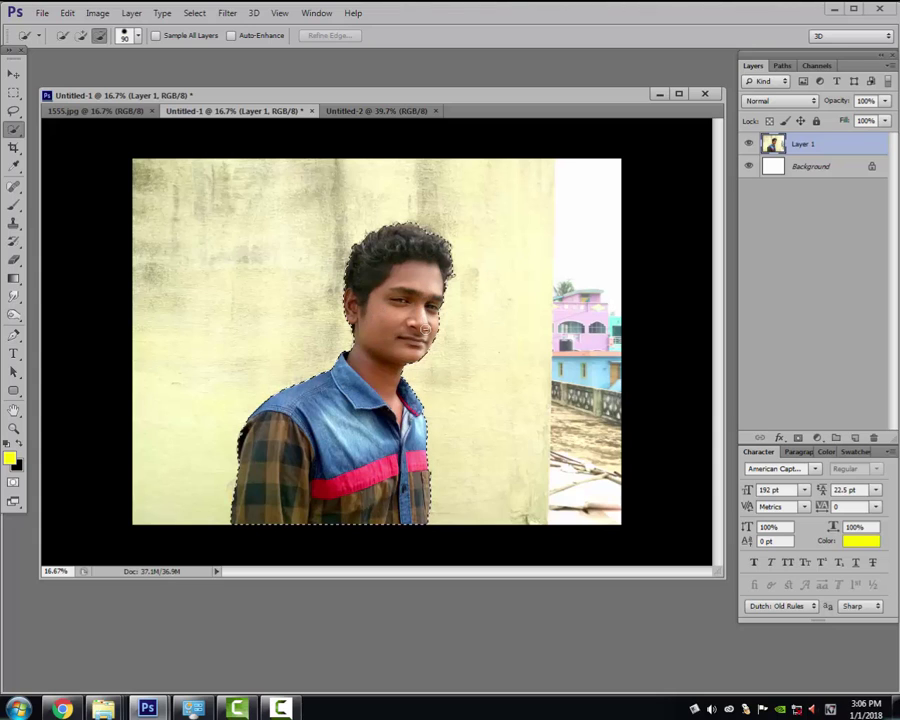
{"action": "left_click_drag", "start_coordinate": [425, 330], "coordinate": [429, 266]}
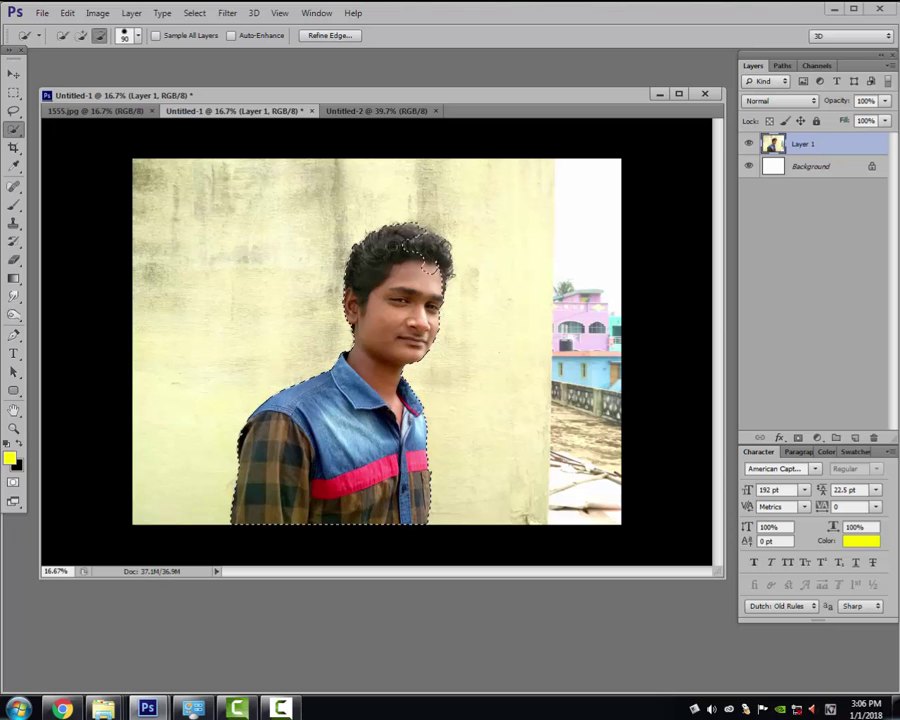
{"action": "left_click", "coordinate": [429, 264]}
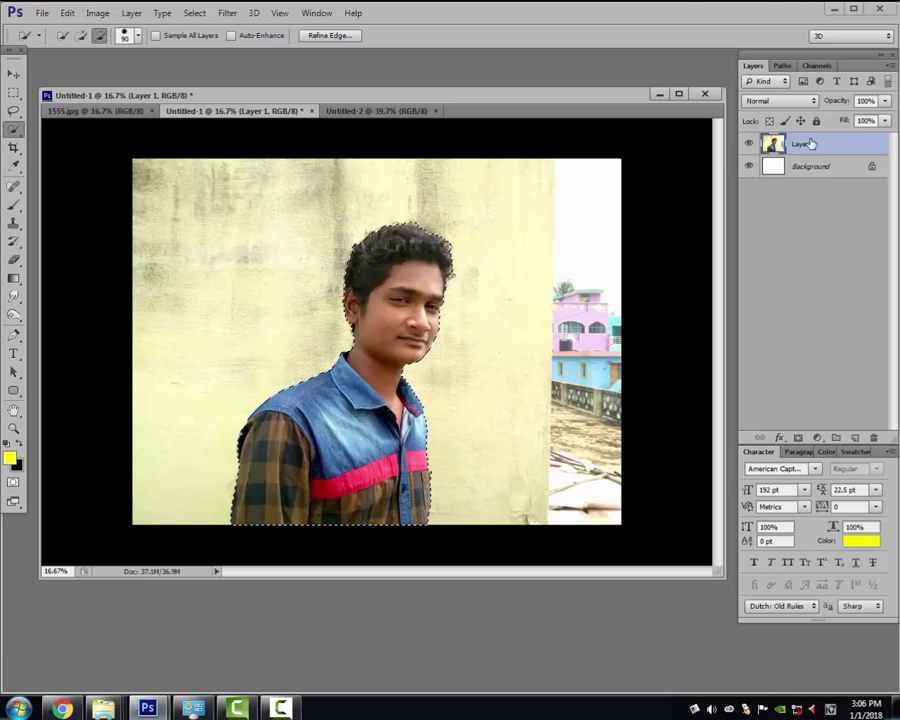
{"action": "left_click", "coordinate": [798, 439]}
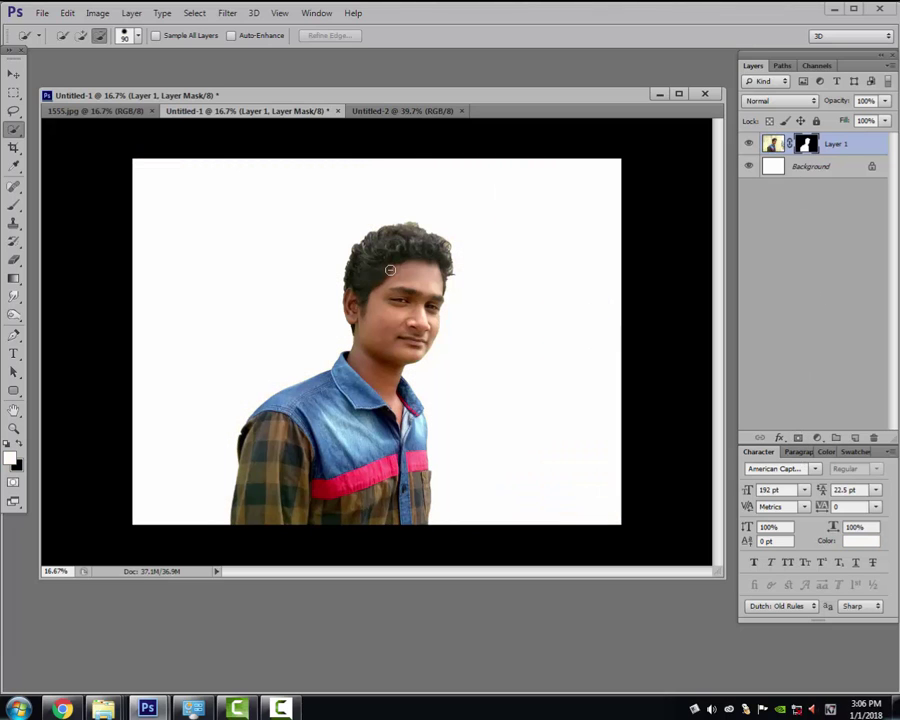
In Refine Mask, enable Smart Radius 3.0, set Smooth 13 and brush the curly hair edge.
{"action": "right_click", "coordinate": [800, 146]}
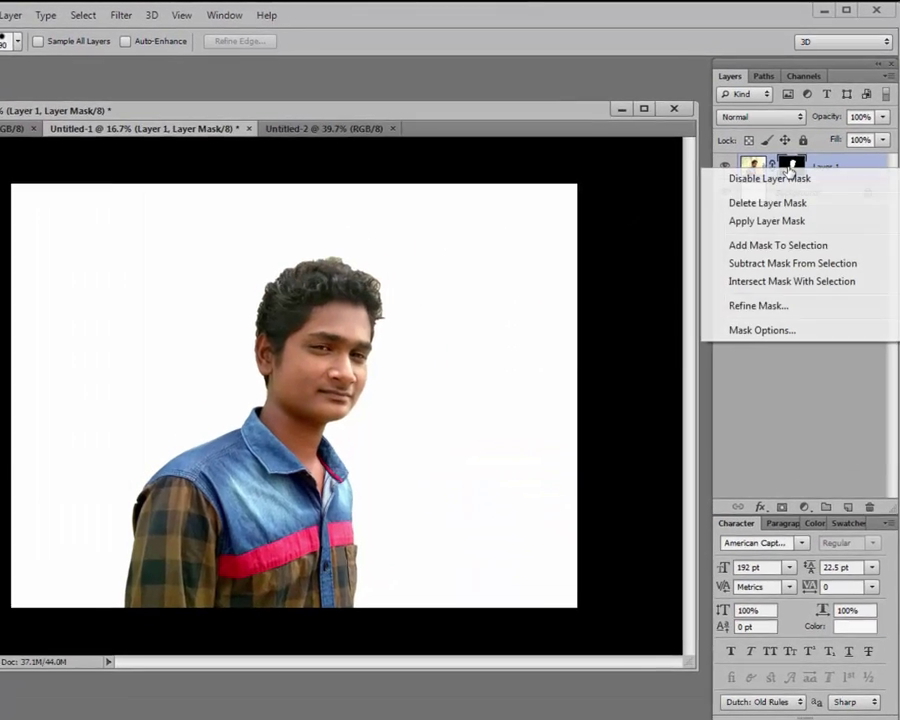
{"action": "left_click", "coordinate": [773, 261]}
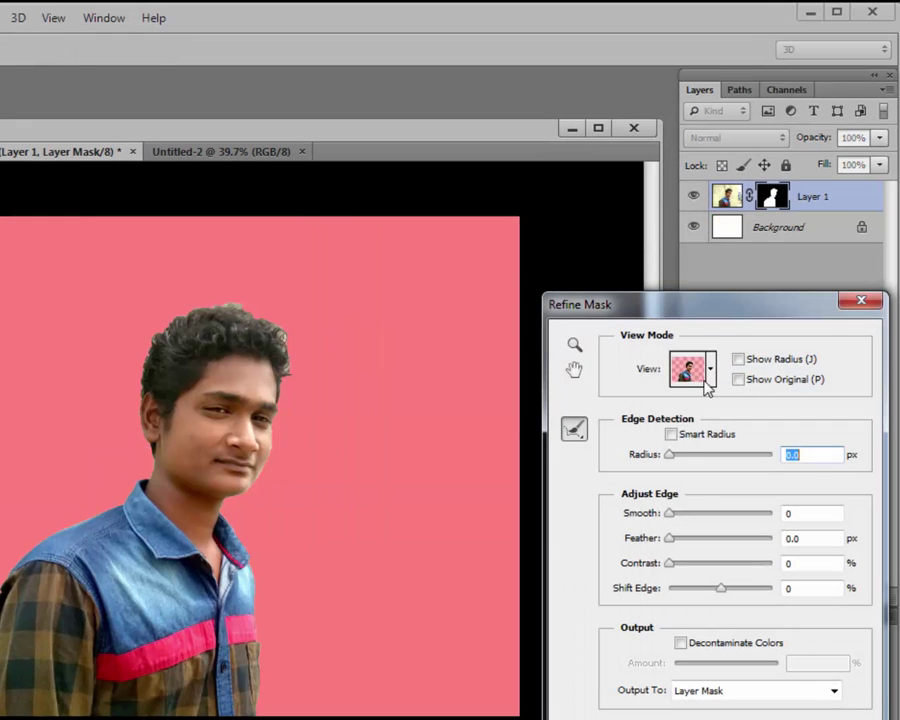
{"action": "left_click", "coordinate": [671, 436]}
{"action": "type", "text": "3"}
{"action": "left_click_drag", "start_coordinate": [676, 513], "coordinate": [683, 517]}
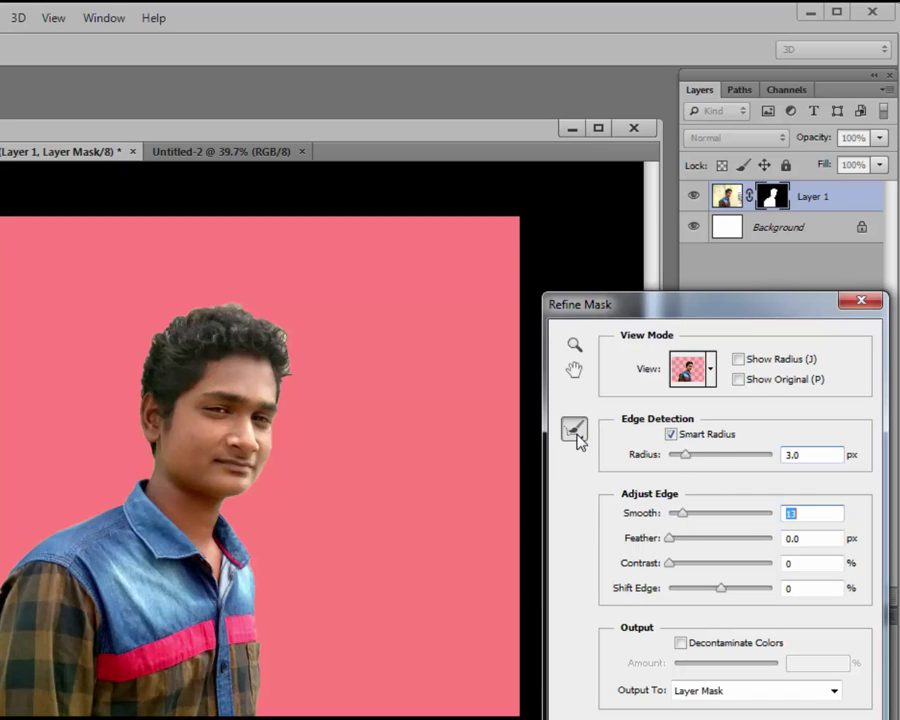
{"action": "mouse_move", "coordinate": [141, 381]}
{"action": "left_mouse_down"}
{"action": "mouse_move", "coordinate": [235, 311]}
{"action": "mouse_move", "coordinate": [287, 393]}
{"action": "left_mouse_up"}
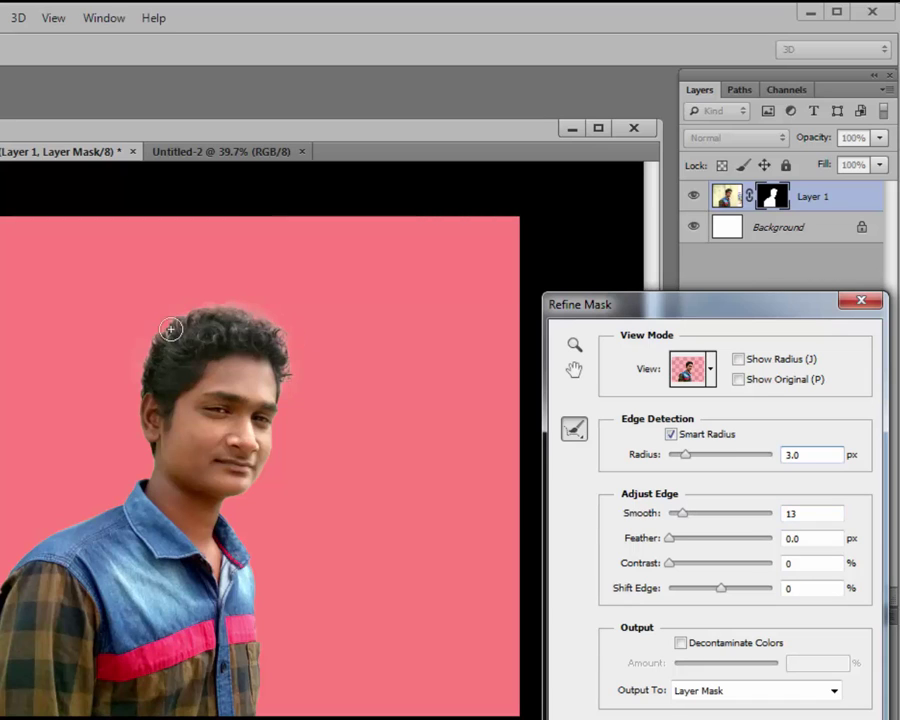
Check the hair edge and output the refinement as a new layer with layer mask.
{"action": "left_click", "coordinate": [324, 376]}
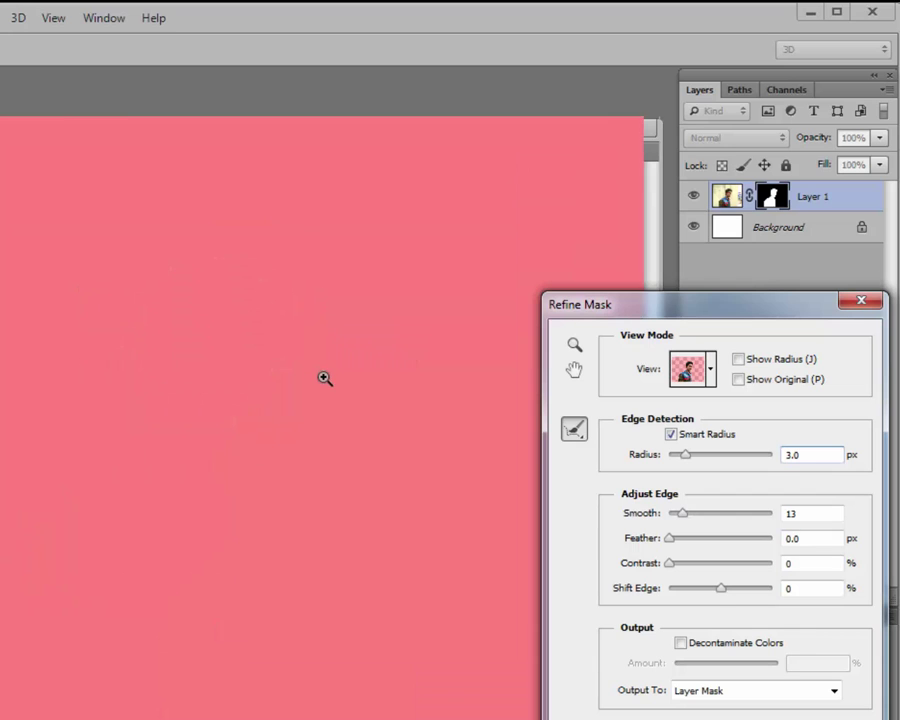
{"action": "left_click", "coordinate": [324, 377], "text": "alt"}
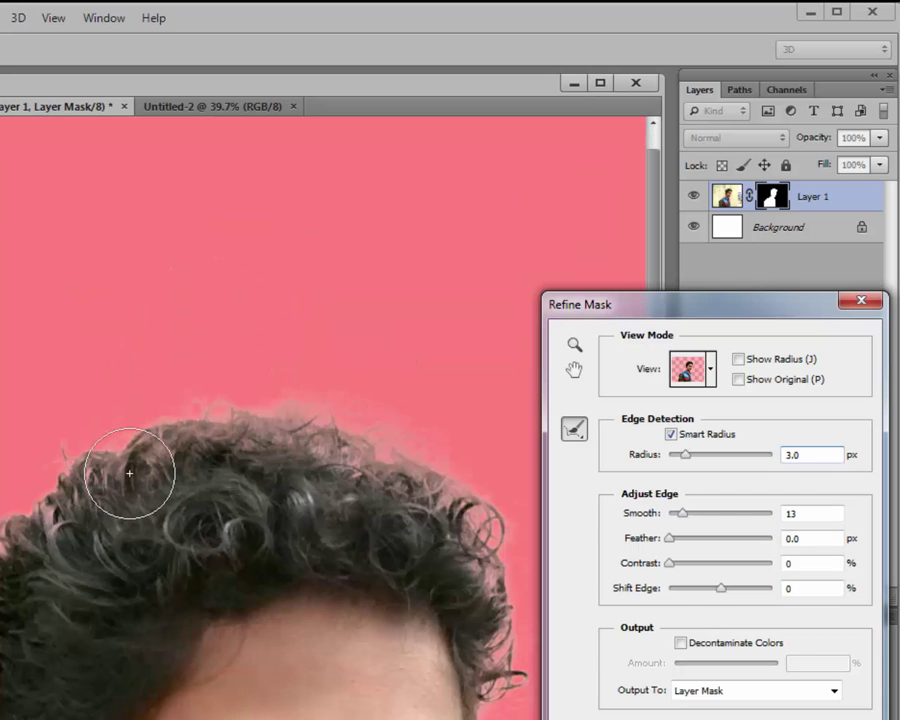
{"action": "key", "text": "ctrl+0"}
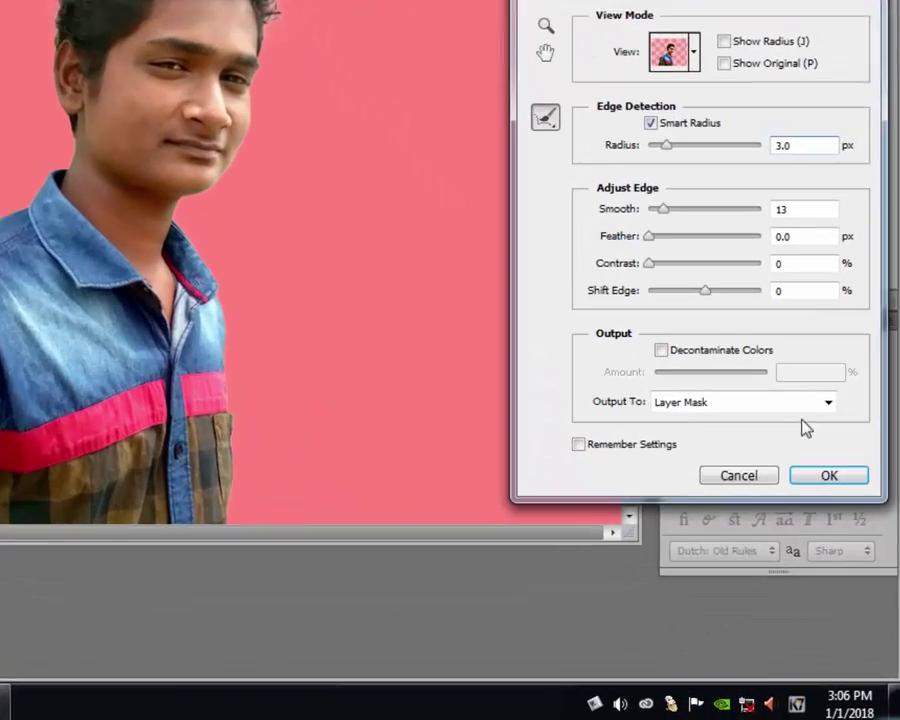
{"action": "left_click", "coordinate": [821, 404]}
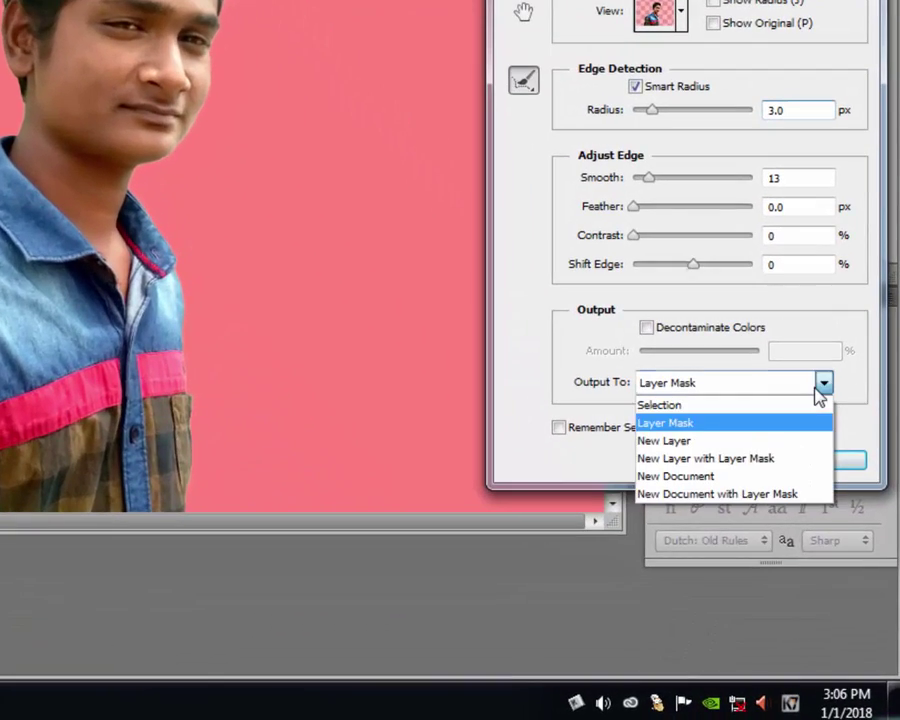
{"action": "left_click", "coordinate": [768, 459]}
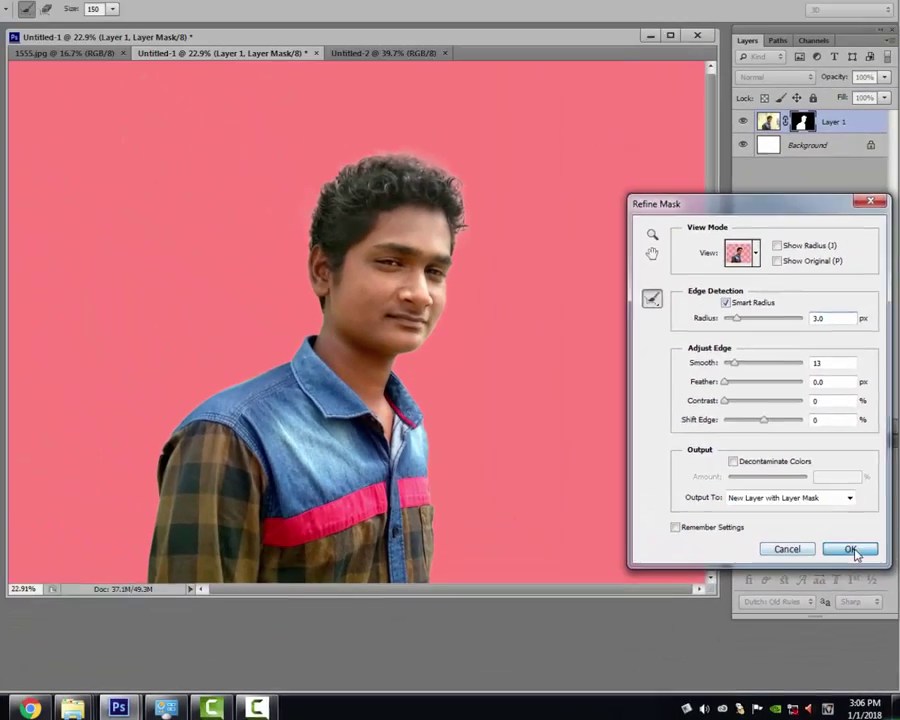
{"action": "left_click", "coordinate": [850, 549]}
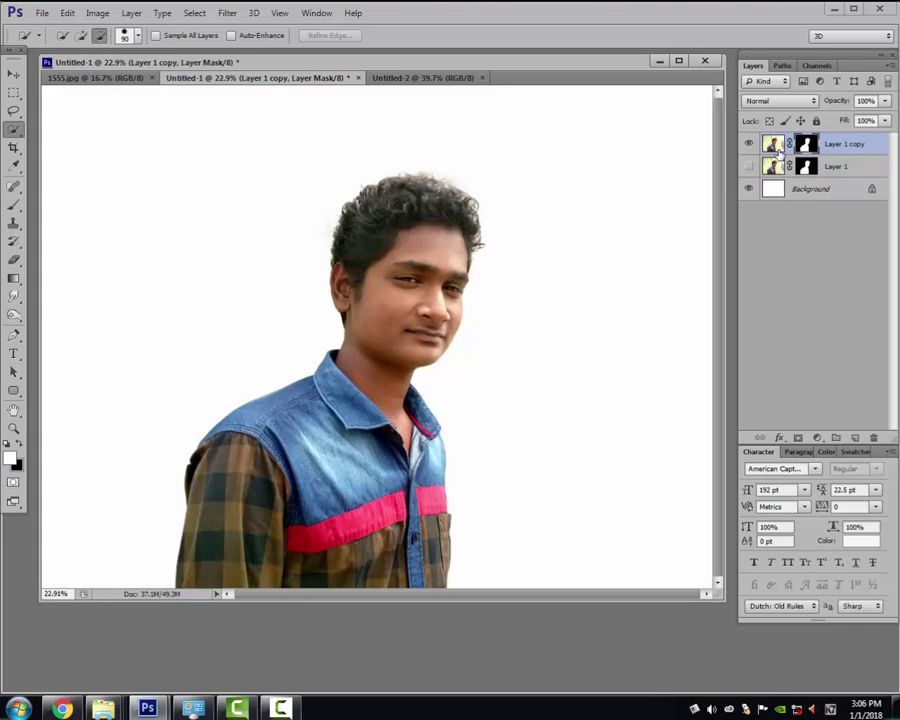
Apply the layer mask on Layer 1 copy and drag the cut-out into Untitled-2.
{"action": "right_click", "coordinate": [808, 146]}
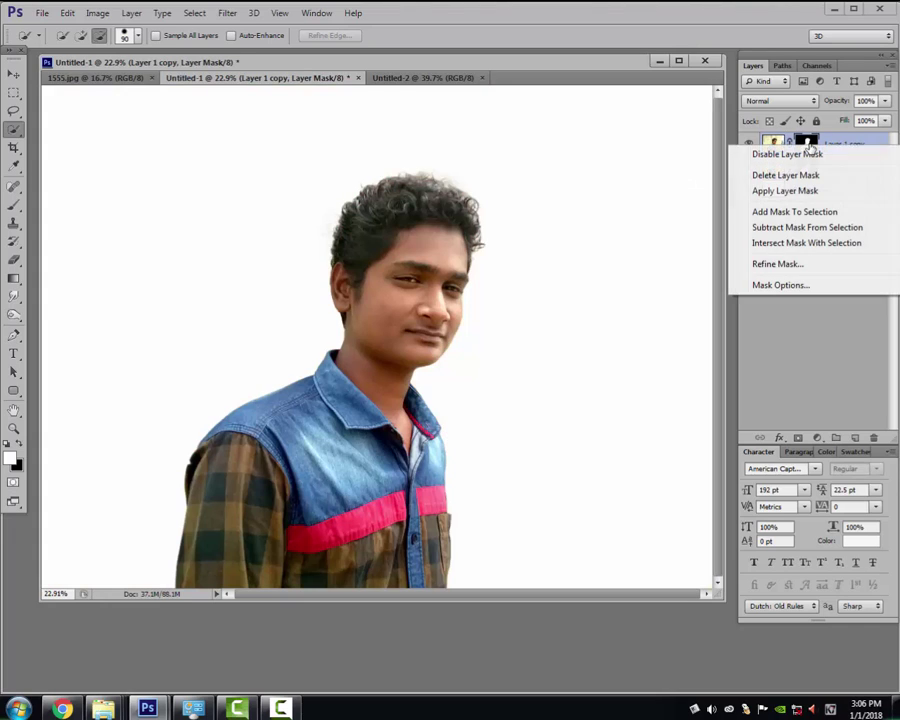
{"action": "left_click", "coordinate": [785, 190]}
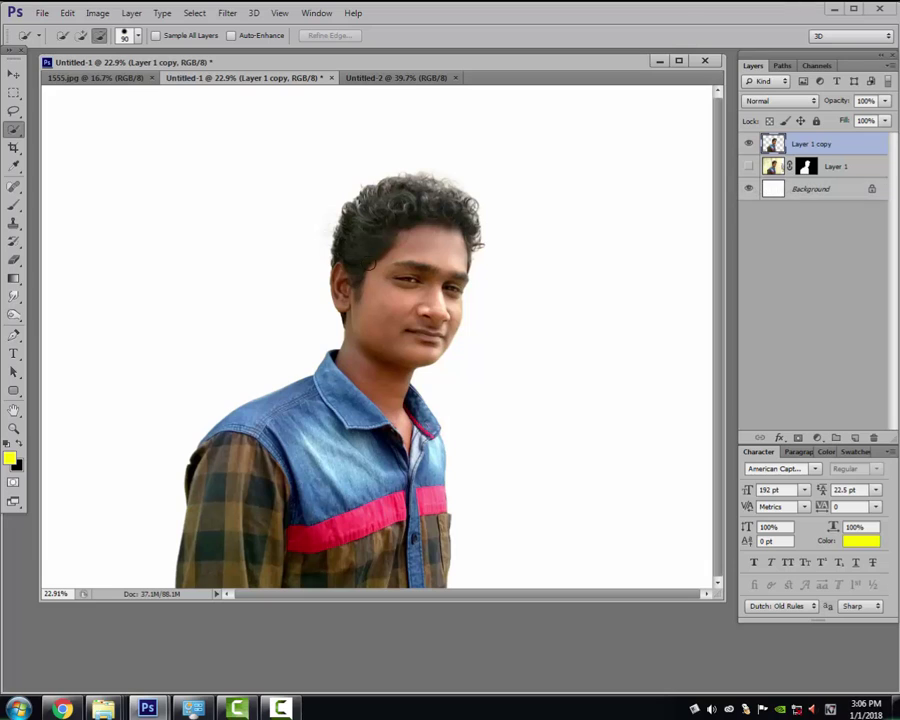
{"action": "left_click", "coordinate": [750, 145]}
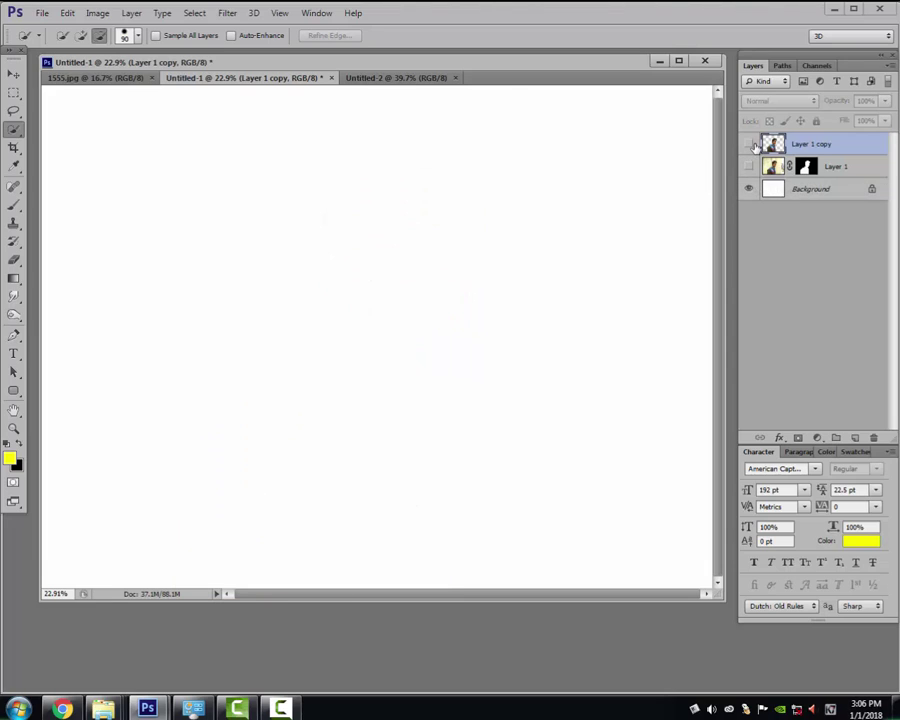
{"action": "left_click", "coordinate": [750, 145]}
{"action": "key", "text": "v"}
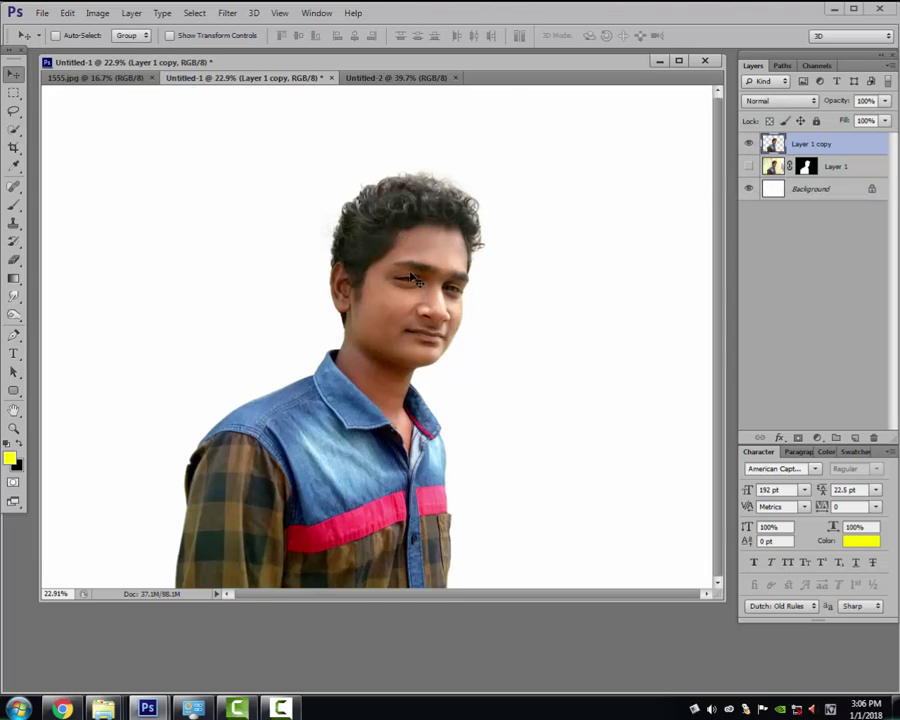
{"action": "mouse_move", "coordinate": [411, 277]}
{"action": "left_mouse_down"}
{"action": "mouse_move", "coordinate": [397, 79]}
{"action": "mouse_move", "coordinate": [329, 280]}
{"action": "mouse_move", "coordinate": [344, 292]}
{"action": "left_mouse_up"}
{"action": "left_click_drag", "start_coordinate": [296, 250], "coordinate": [366, 319]}
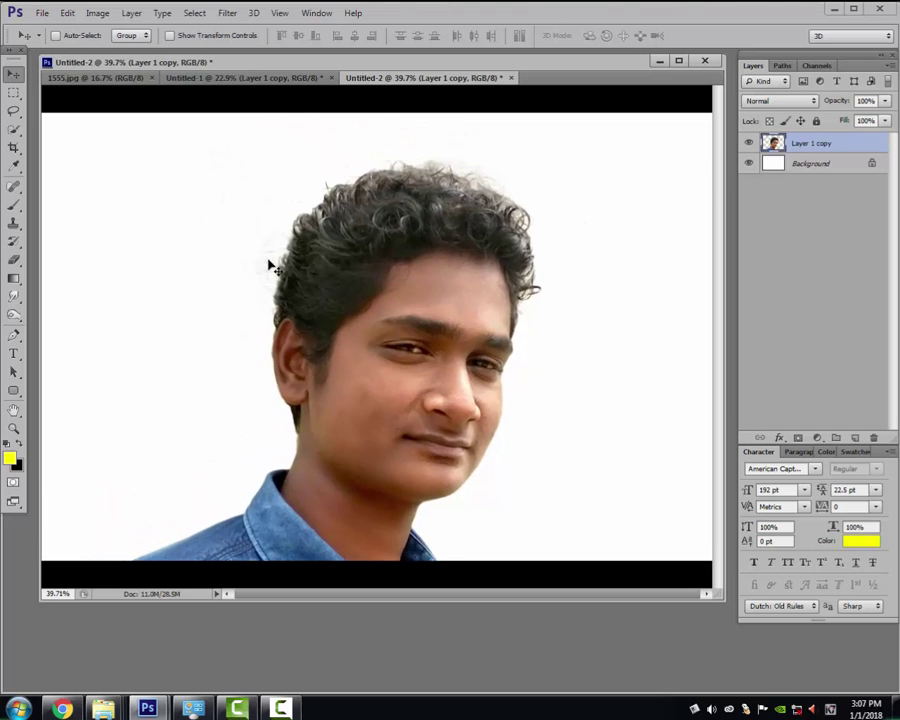
{"action": "key", "text": "e"}
{"action": "key", "text": "bracketleft"}
{"action": "key", "text": "bracketleft"}
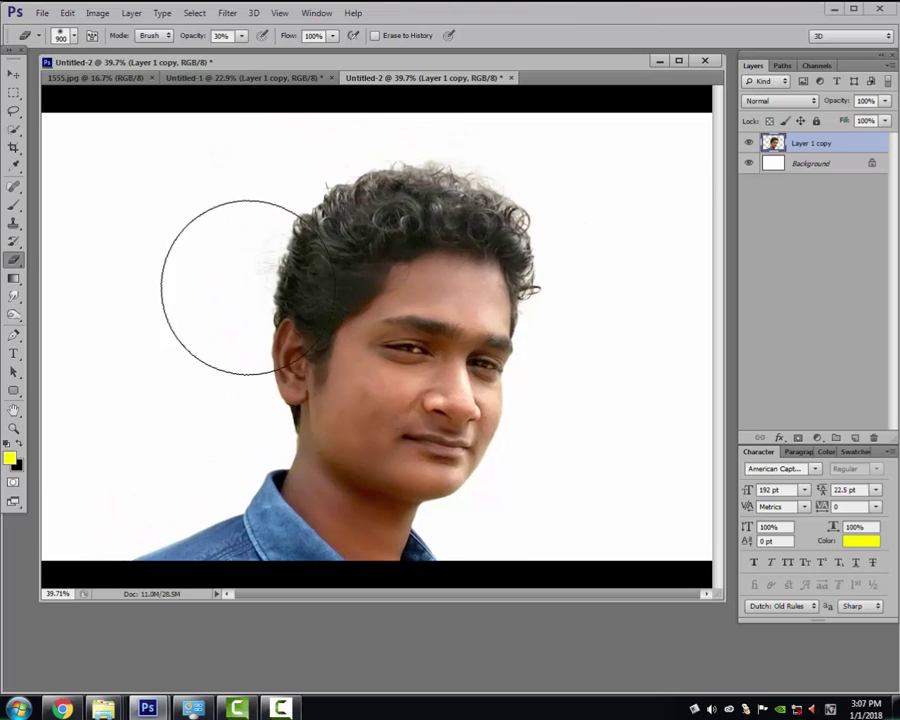
{"action": "key", "text": "bracketleft"}
{"action": "key", "text": "bracketleft"}
{"action": "key", "text": "bracketleft"}
{"action": "key", "text": "bracketright"}
{"action": "key", "text": "bracketright"}
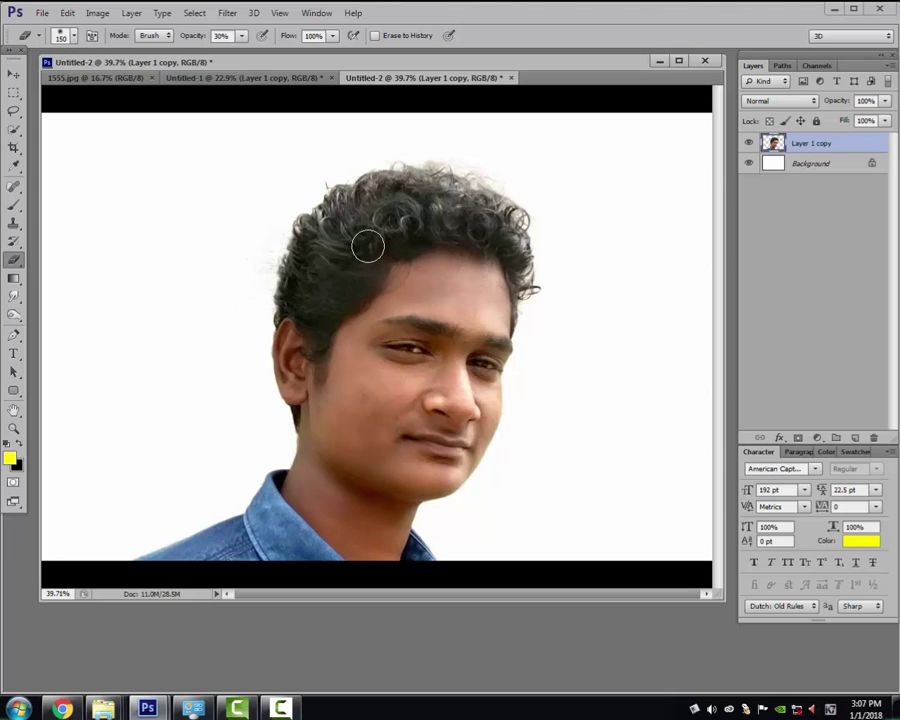
{"action": "left_click", "coordinate": [240, 36]}
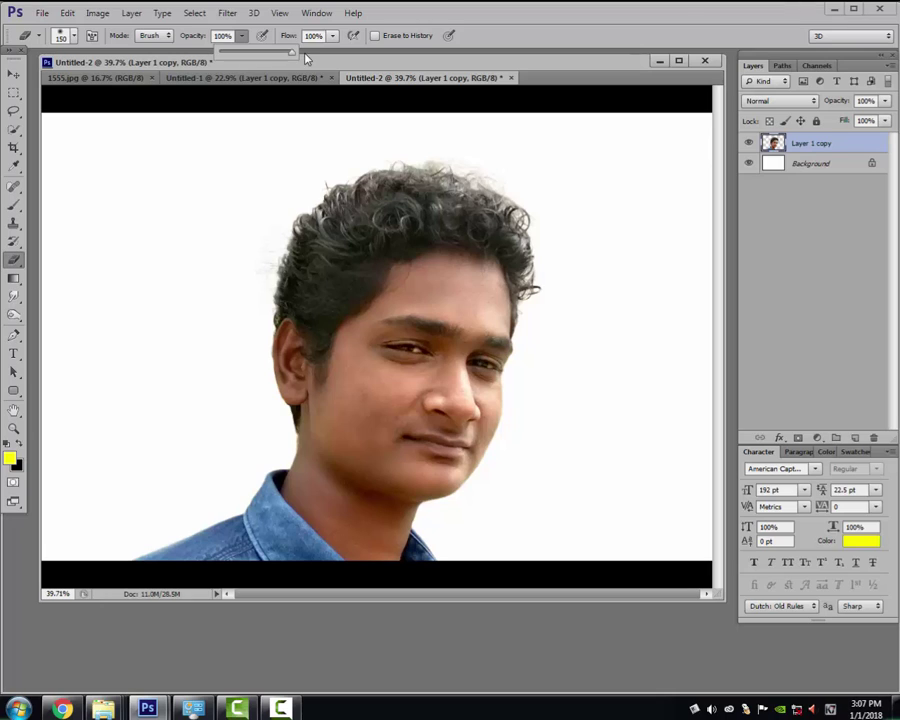
{"action": "left_click", "coordinate": [318, 127]}
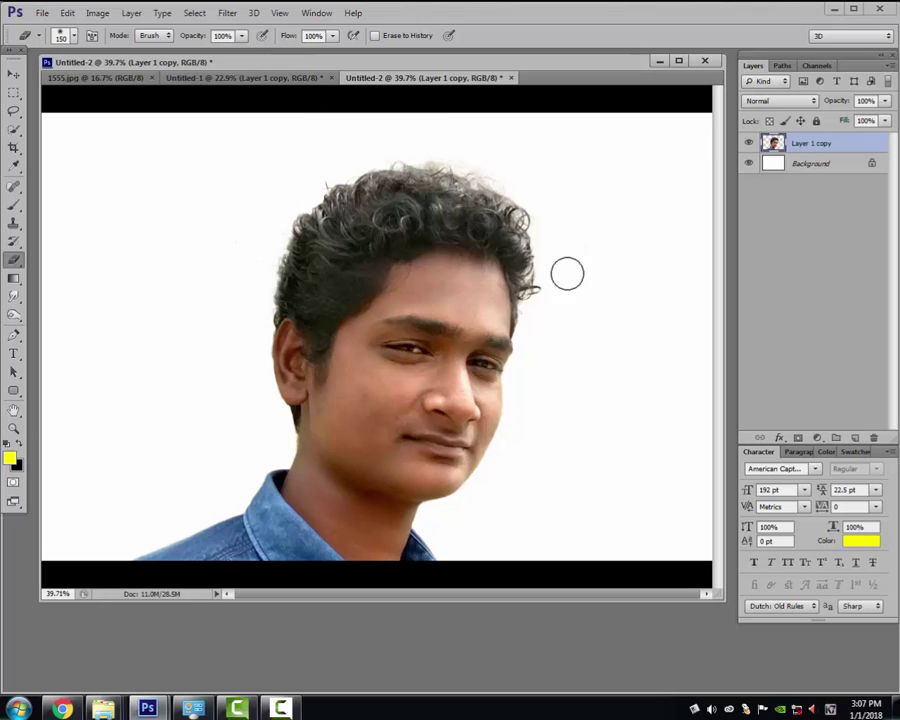
Scale the portrait layer to about 73.5% and rotate it about -3.8°.
{"action": "right_click", "coordinate": [361, 320]}
{"action": "left_click", "coordinate": [385, 330]}
{"action": "left_click_drag", "start_coordinate": [400, 290], "coordinate": [400, 265]}
{"action": "key", "text": "ctrl+t"}
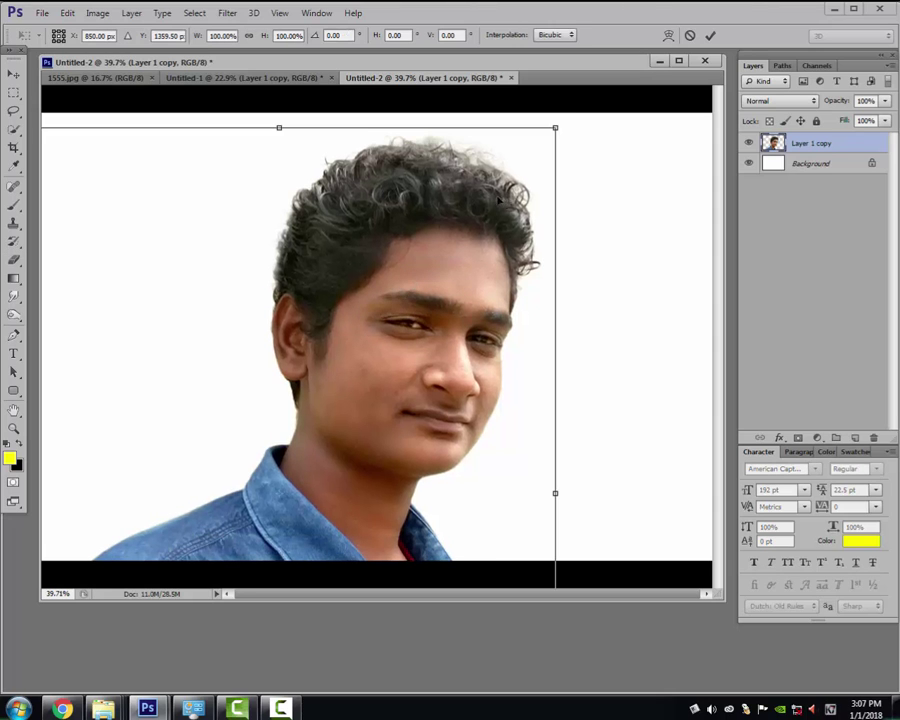
{"action": "left_click_drag", "start_coordinate": [560, 128], "coordinate": [462, 206]}
{"action": "mouse_move", "coordinate": [400, 290]}
{"action": "left_mouse_down"}
{"action": "mouse_move", "coordinate": [447, 224]}
{"action": "mouse_move", "coordinate": [438, 213]}
{"action": "left_mouse_up"}
{"action": "left_click_drag", "start_coordinate": [578, 187], "coordinate": [556, 165]}
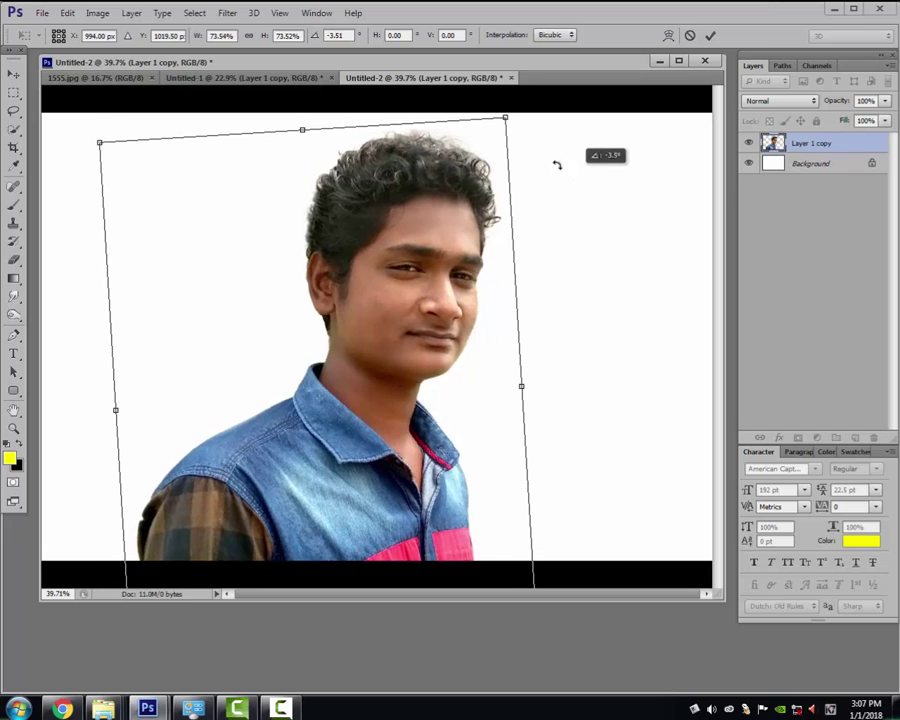
{"action": "left_click_drag", "start_coordinate": [506, 118], "coordinate": [506, 117]}
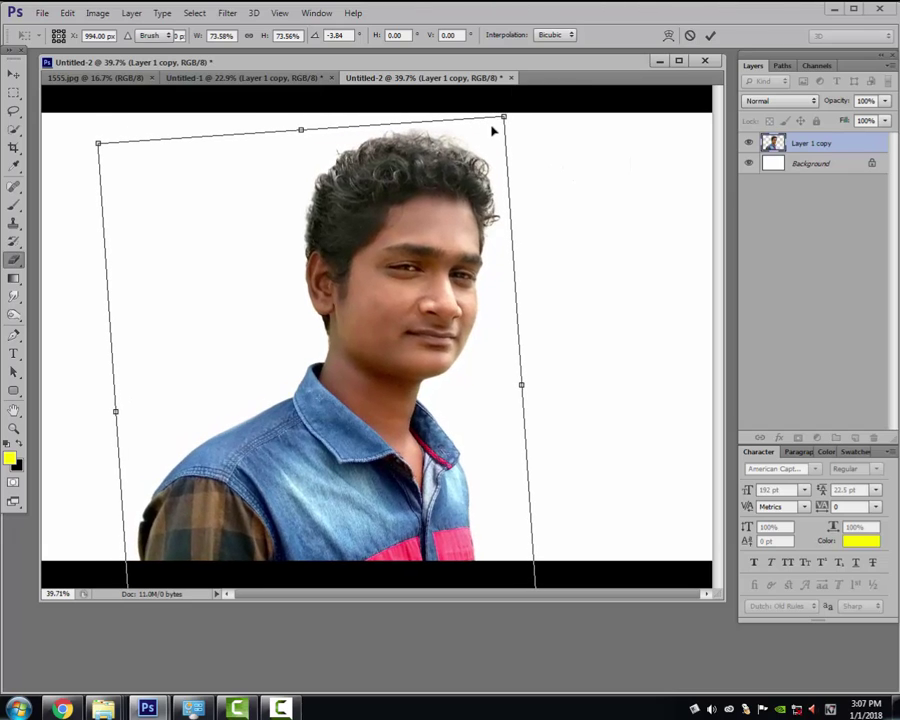
{"action": "key", "text": "Return"}
In 1555.jpg, select the white with Color Range and invert to select the colour splash.
{"action": "left_click", "coordinate": [100, 78]}
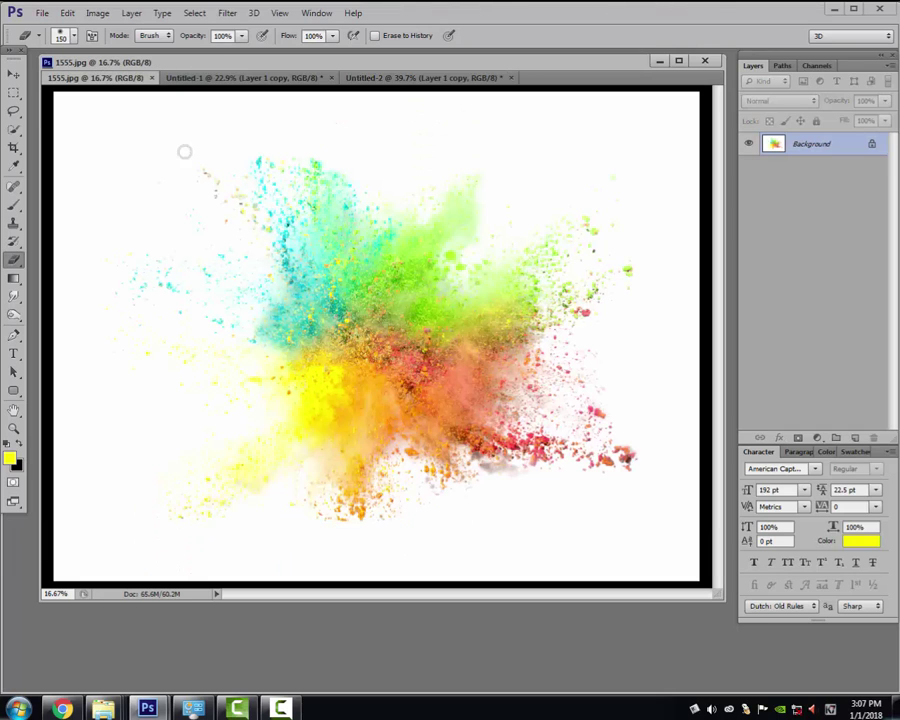
{"action": "key", "text": "alt+s"}
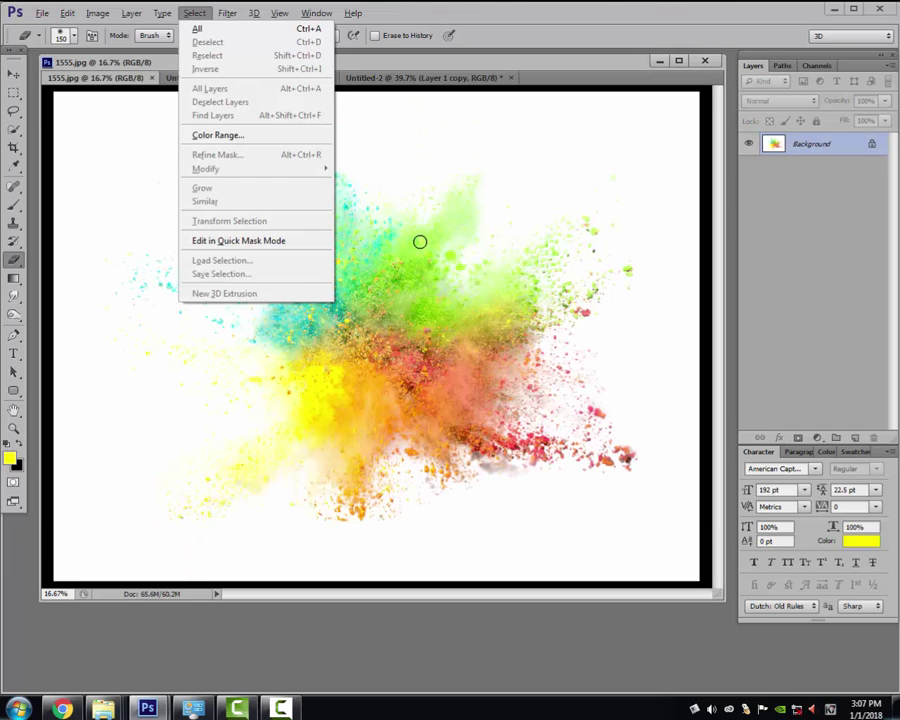
{"action": "left_click", "coordinate": [245, 136]}
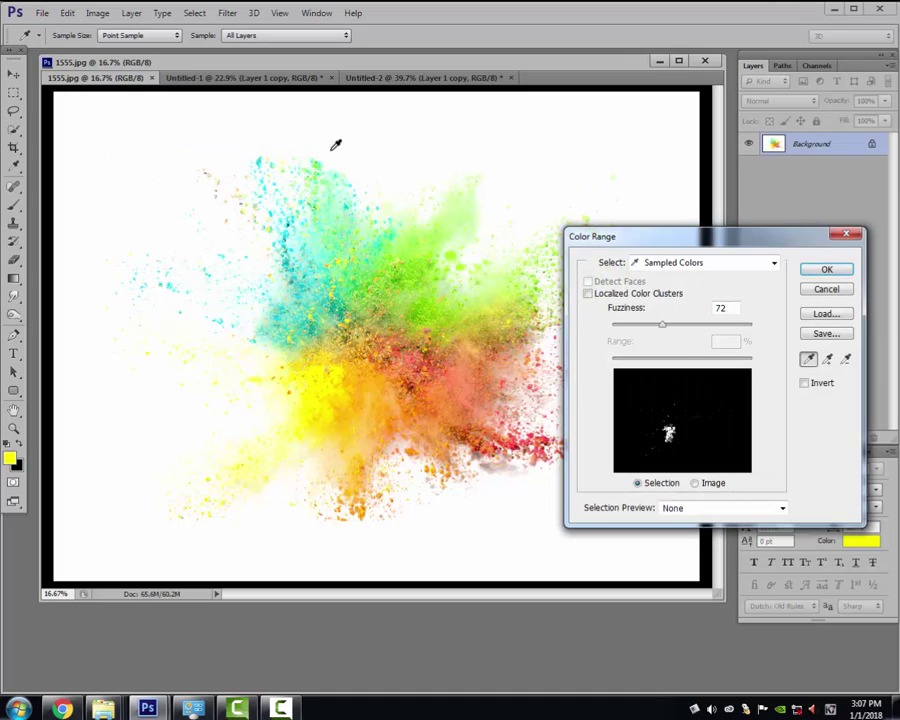
{"action": "left_click", "coordinate": [500, 119]}
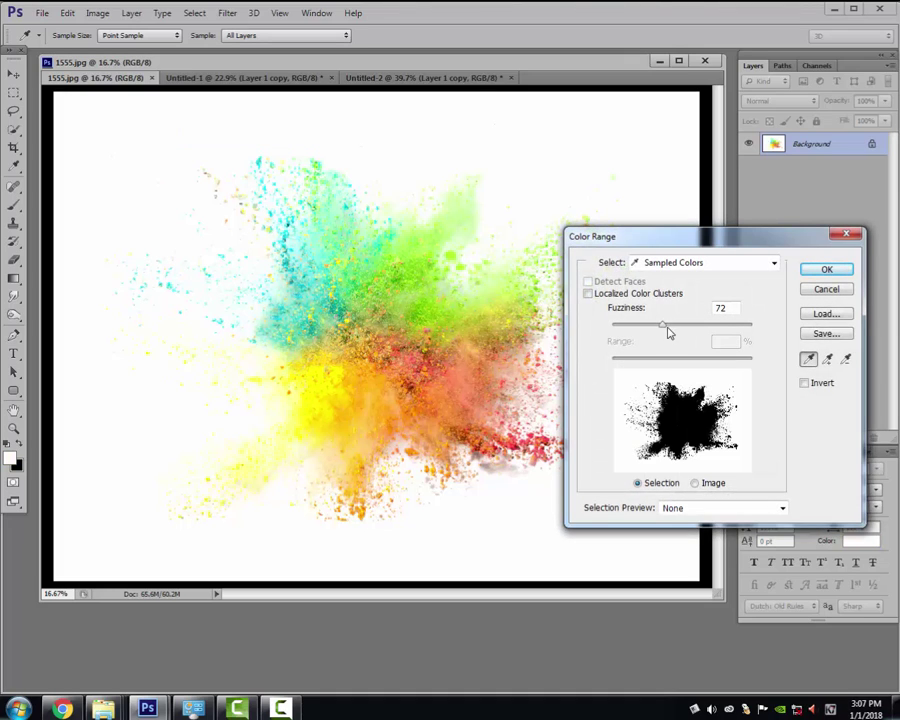
{"action": "left_click", "coordinate": [826, 271]}
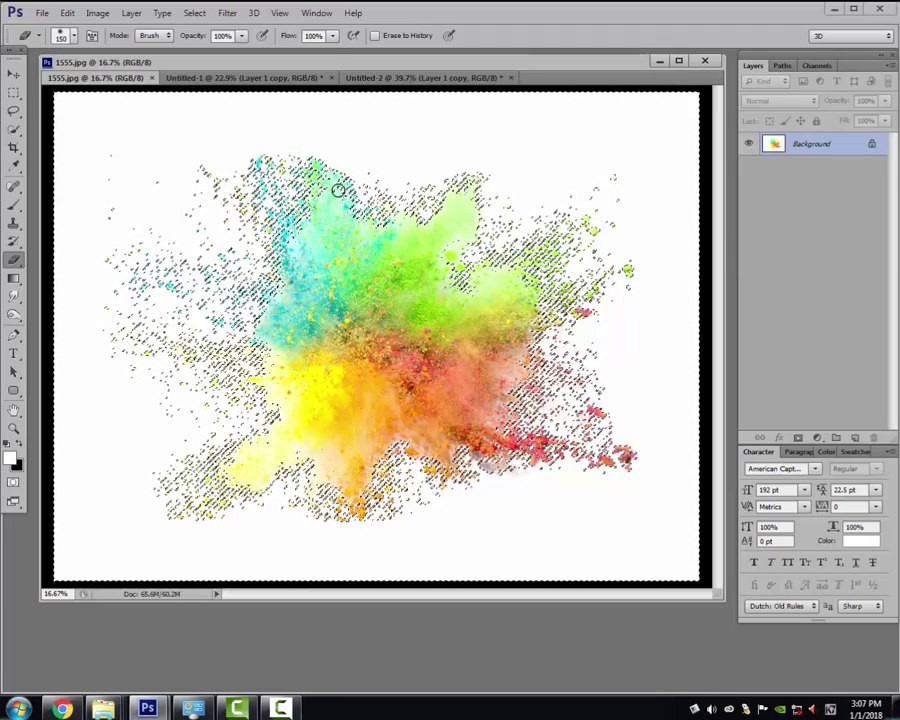
{"action": "key", "text": "alt+s"}
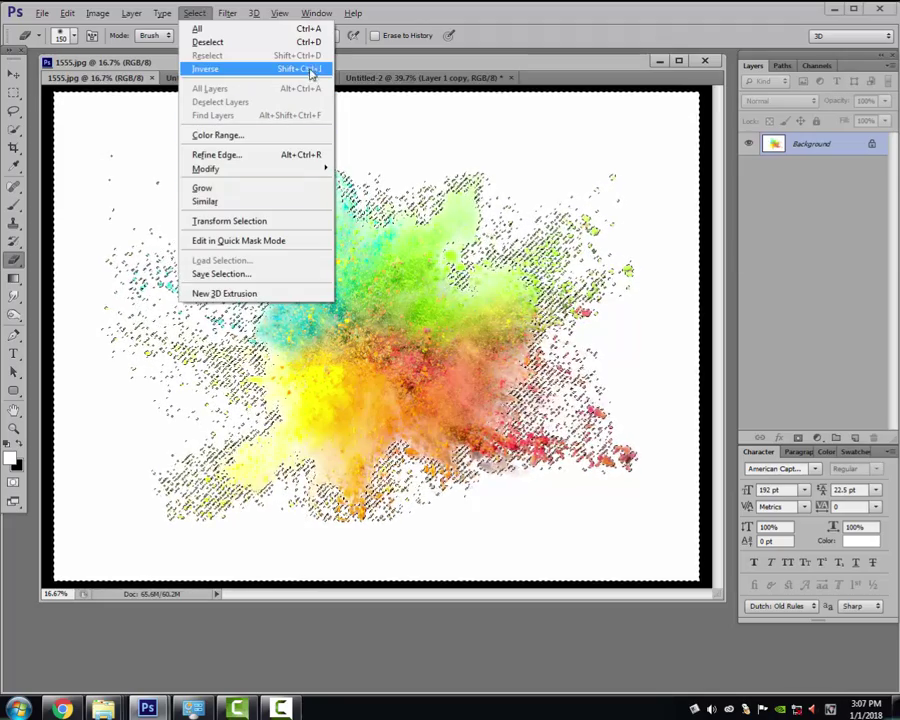
{"action": "left_click", "coordinate": [310, 70]}
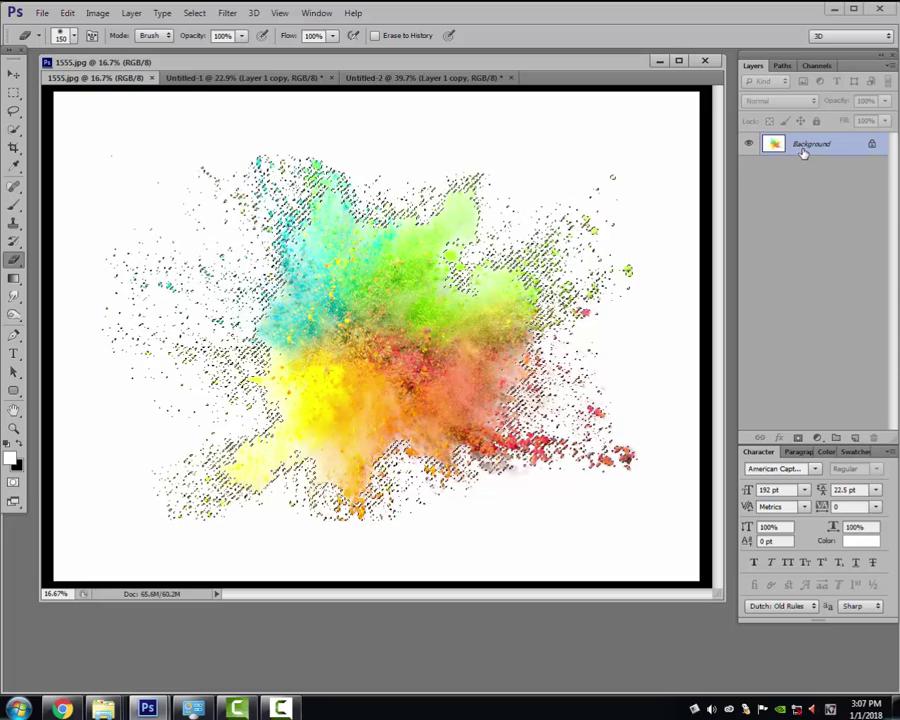
Copy the splash to its own layer, hide the Background, and move it into Untitled-2.
{"action": "key", "text": "ctrl+j"}
{"action": "left_click", "coordinate": [748, 166]}
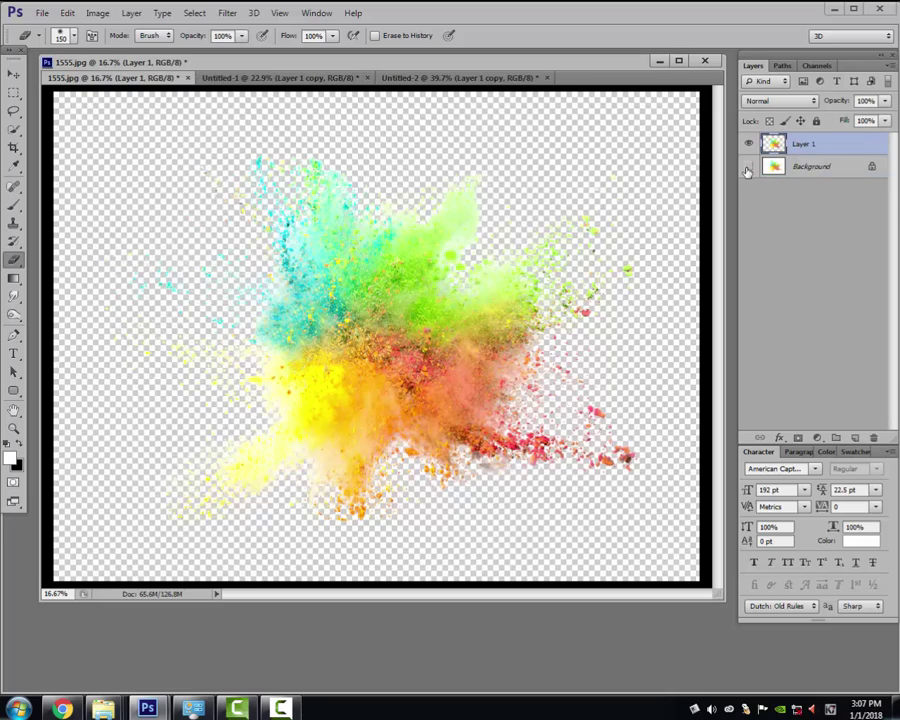
{"action": "key", "text": "v"}
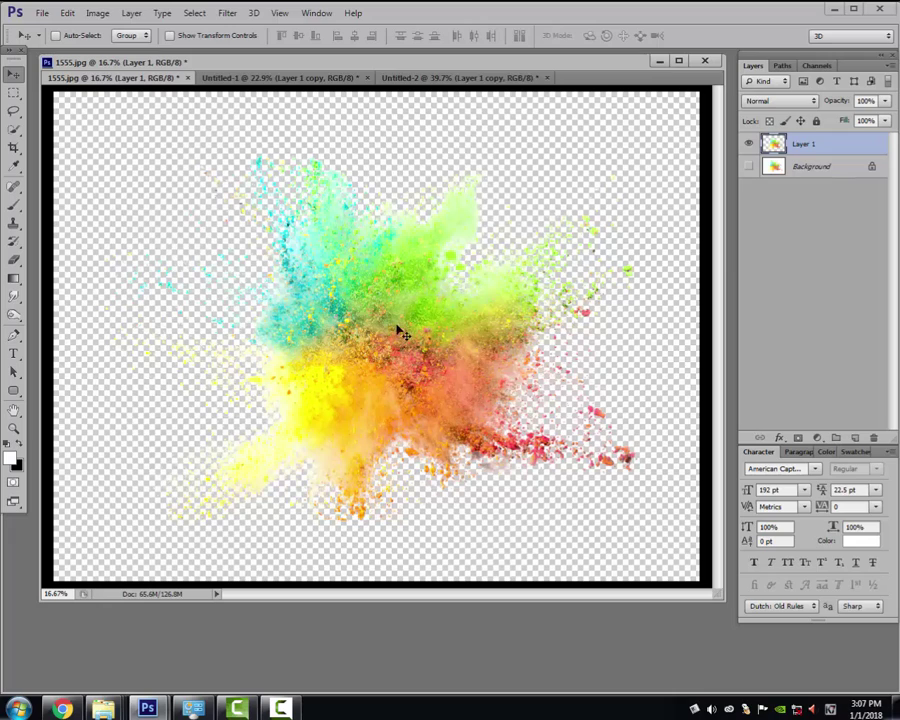
{"action": "mouse_move", "coordinate": [373, 338]}
{"action": "left_mouse_down"}
{"action": "mouse_move", "coordinate": [428, 150]}
{"action": "mouse_move", "coordinate": [458, 95]}
{"action": "mouse_move", "coordinate": [371, 330]}
{"action": "mouse_move", "coordinate": [377, 320]}
{"action": "left_mouse_up"}
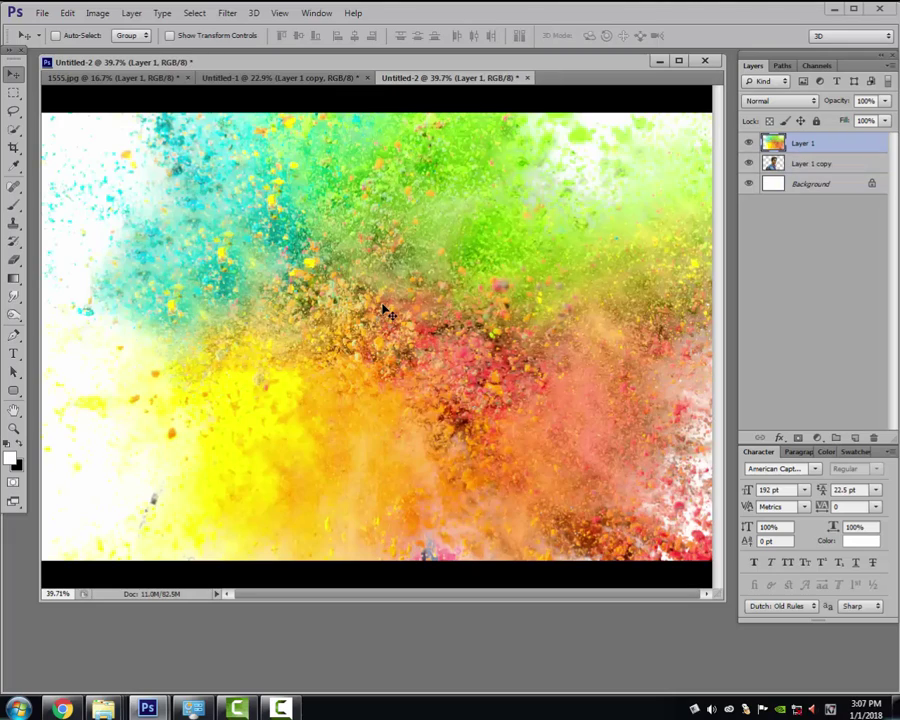
{"action": "key", "text": "ctrl+t"}
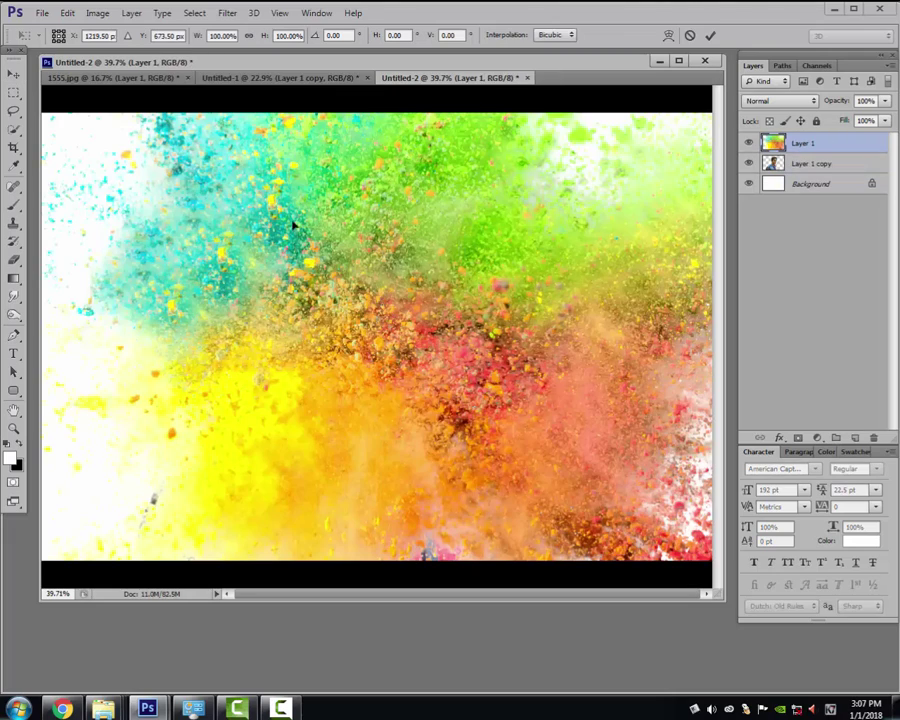
Scale the Layer 1 splash to about 49.8% and centre it on the young man's head.
{"action": "mouse_move", "coordinate": [293, 225]}
{"action": "left_mouse_down"}
{"action": "mouse_move", "coordinate": [440, 308]}
{"action": "mouse_move", "coordinate": [485, 349]}
{"action": "left_mouse_up"}
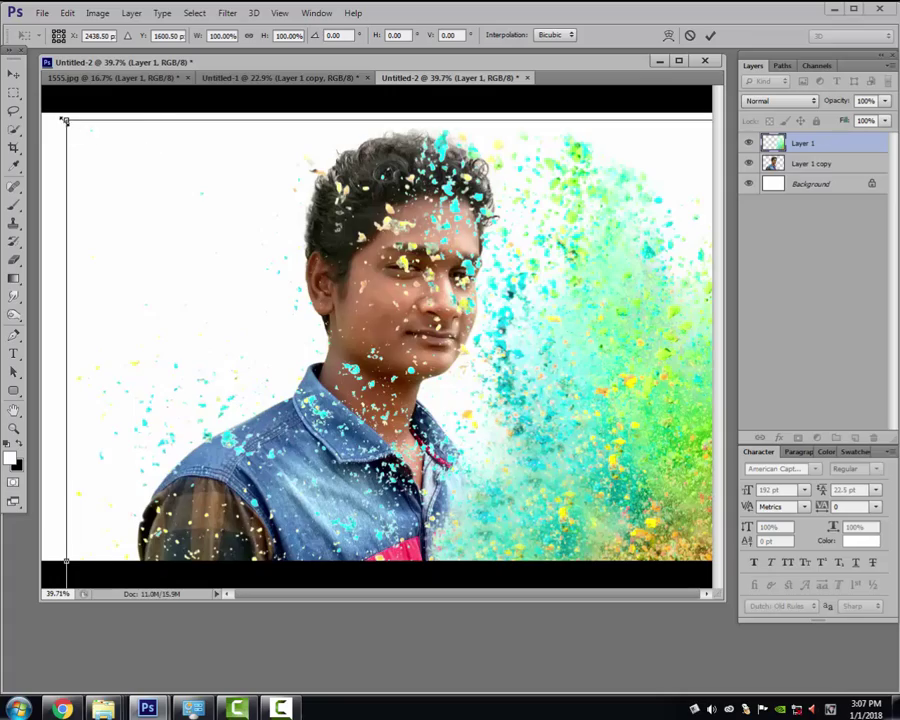
{"action": "left_click_drag", "start_coordinate": [63, 120], "coordinate": [349, 315]}
{"action": "mouse_move", "coordinate": [608, 467]}
{"action": "left_mouse_down"}
{"action": "mouse_move", "coordinate": [283, 264]}
{"action": "mouse_move", "coordinate": [296, 273]}
{"action": "mouse_move", "coordinate": [277, 271]}
{"action": "mouse_move", "coordinate": [325, 285]}
{"action": "left_mouse_up"}
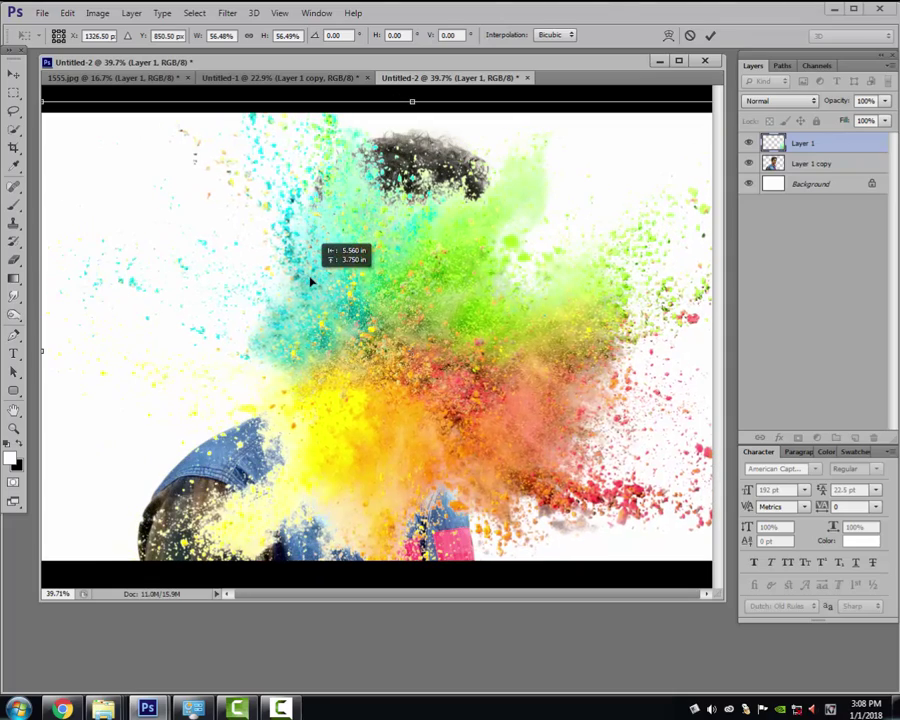
{"action": "left_click_drag", "start_coordinate": [42, 100], "coordinate": [84, 131]}
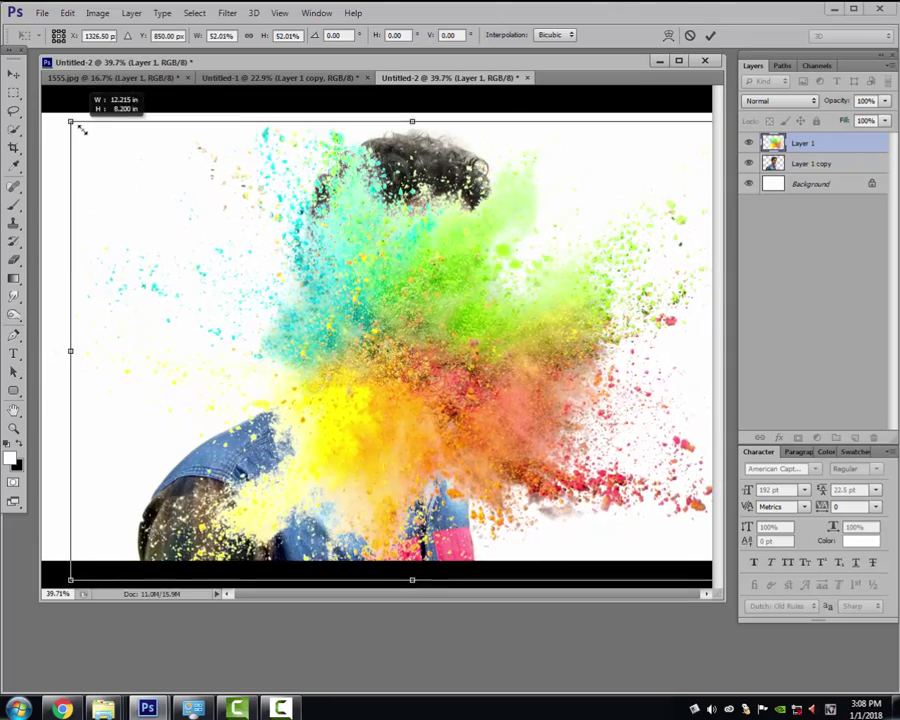
{"action": "left_click_drag", "start_coordinate": [443, 353], "coordinate": [417, 335]}
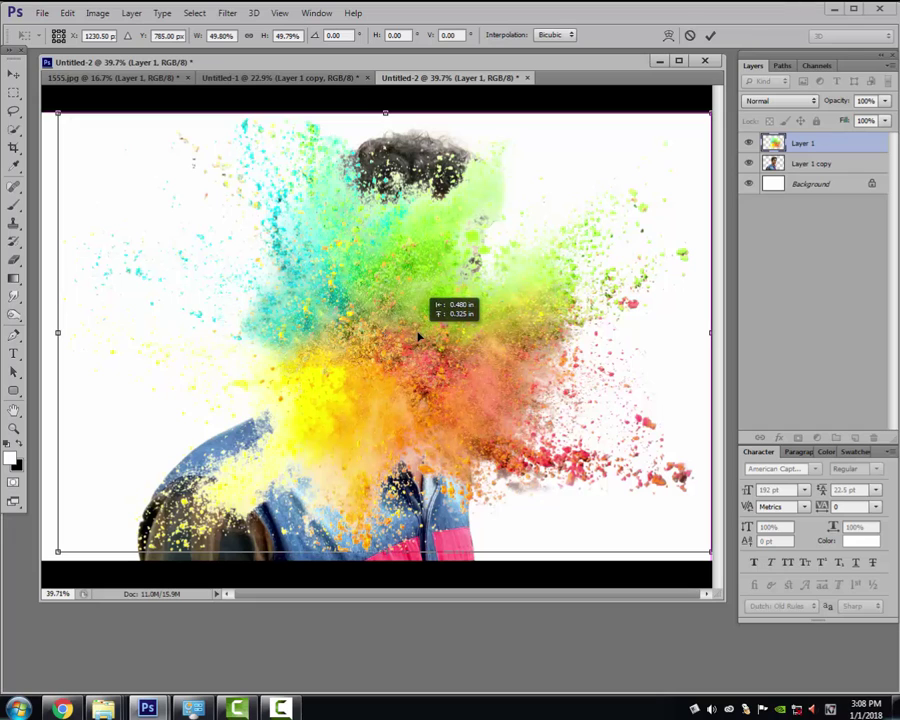
{"action": "key", "text": "Return"}
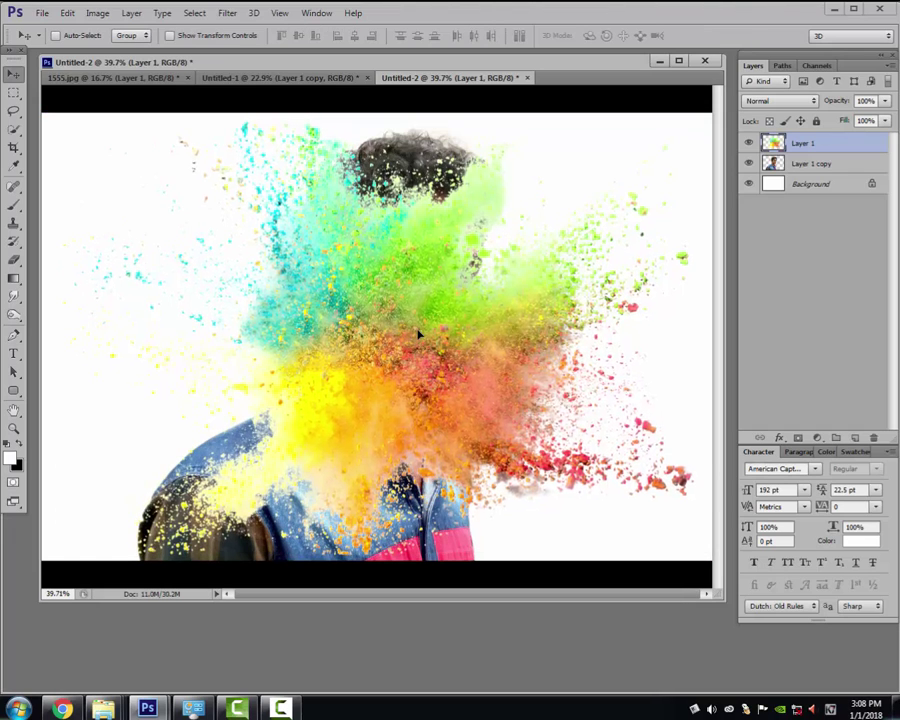
Move Layer 1 copy above the splash and clip it to Layer 1.
{"action": "left_click", "coordinate": [799, 165]}
{"action": "key", "text": "ctrl+bracketright"}
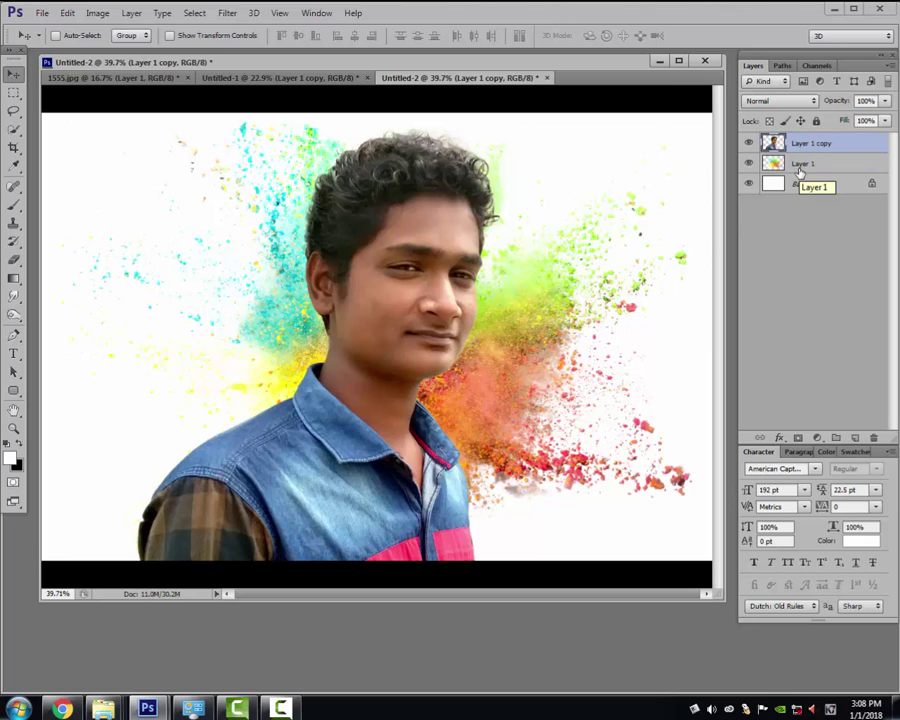
{"action": "right_click", "coordinate": [432, 234]}
{"action": "left_click", "coordinate": [450, 237]}
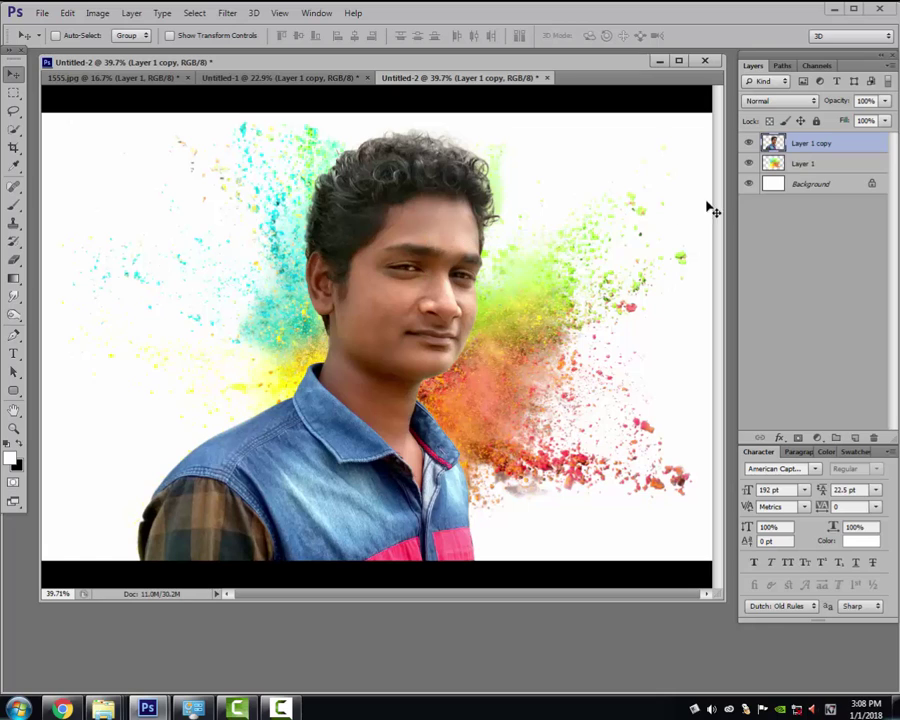
{"action": "left_click", "coordinate": [826, 150], "text": "alt"}
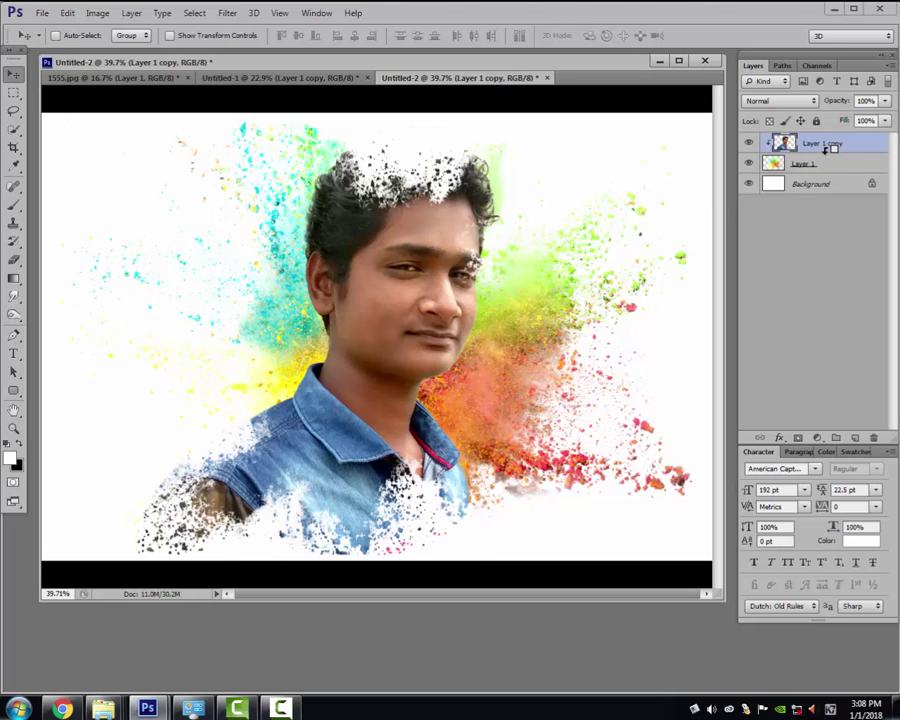
{"action": "right_click", "coordinate": [408, 283]}
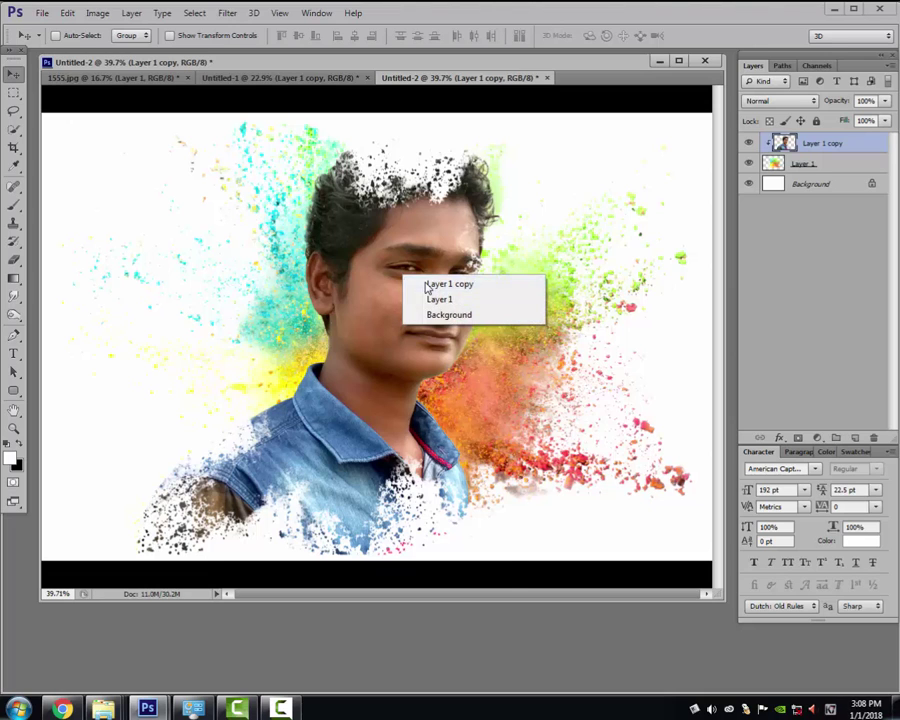
{"action": "left_click", "coordinate": [414, 284]}
{"action": "key", "text": "ctrl+t"}
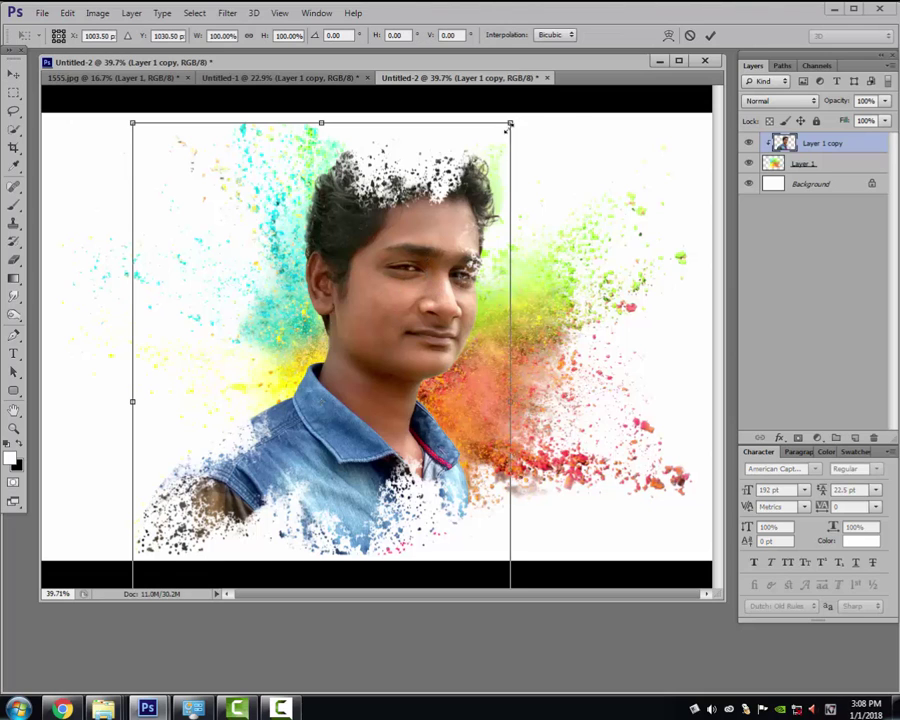
Scale the clipped portrait to about 83.5% and nudge it slightly down.
{"action": "left_click_drag", "start_coordinate": [510, 126], "coordinate": [478, 168]}
{"action": "left_click_drag", "start_coordinate": [414, 278], "coordinate": [409, 281]}
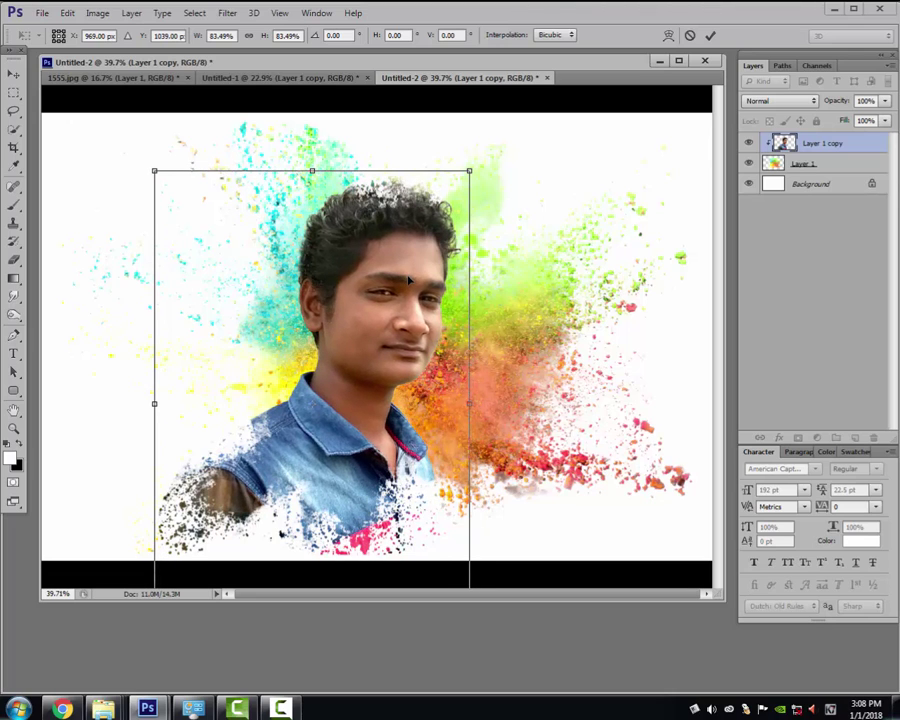
{"action": "key", "text": "Return"}
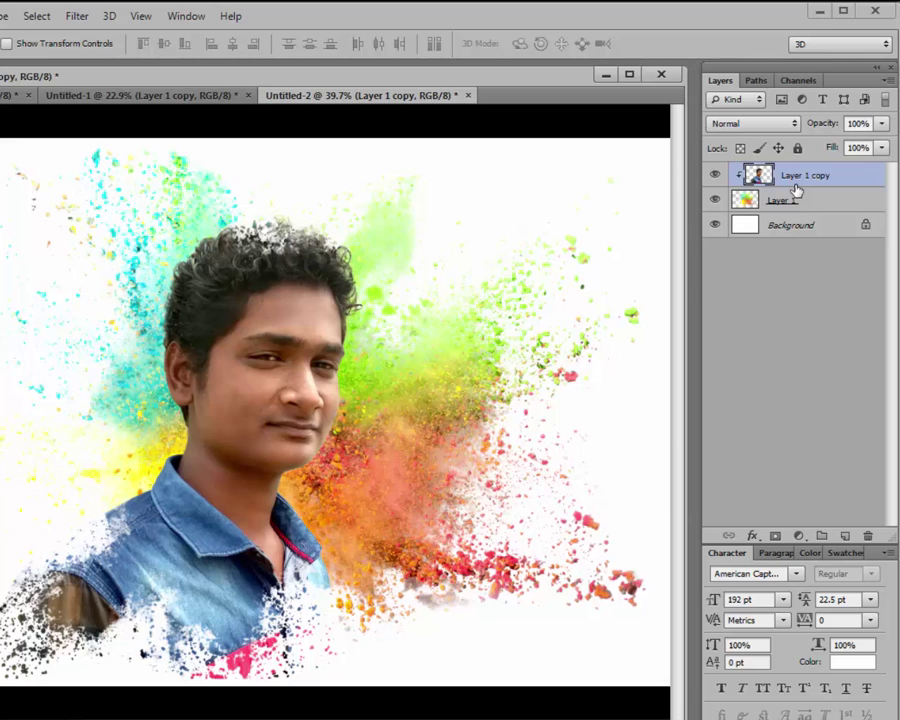
Duplicate the portrait as an unclipped, hidden Layer 1 copy 2.
{"action": "key", "text": "ctrl+j"}
{"action": "key", "text": "ctrl+alt+g"}
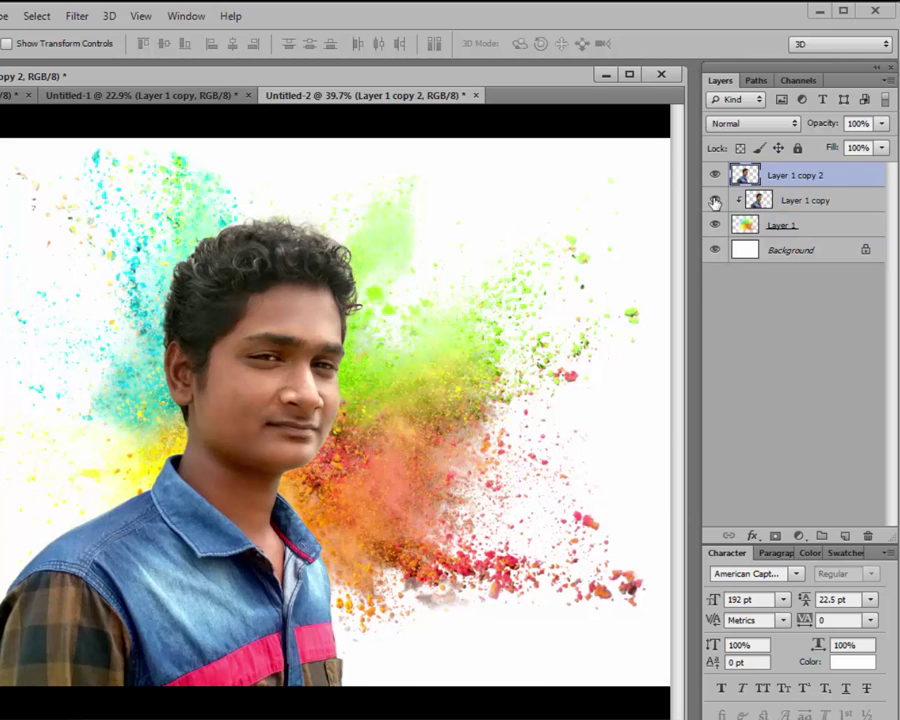
{"action": "left_click", "coordinate": [716, 177]}
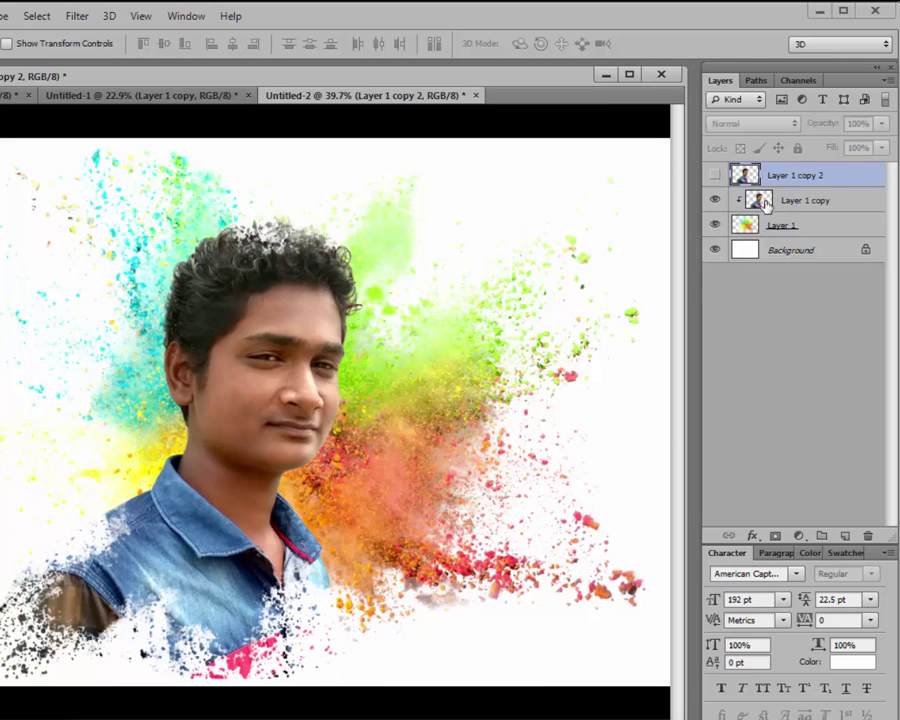
Set Layer 1 copy to Luminosity blending, then show and select Layer 1 copy 2.
{"action": "left_click", "coordinate": [760, 200]}
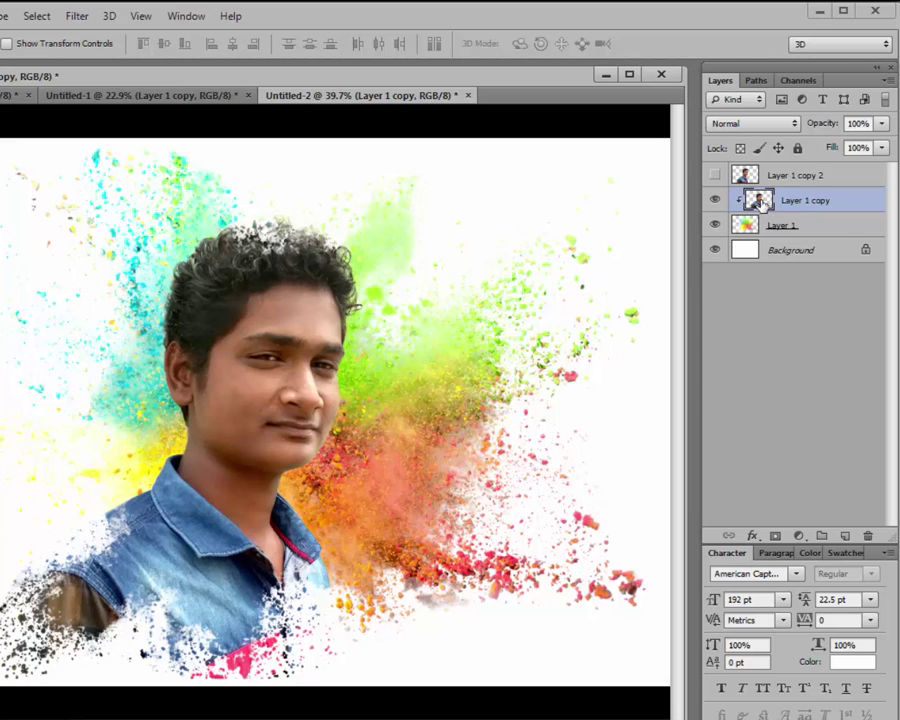
{"action": "left_click", "coordinate": [794, 124]}
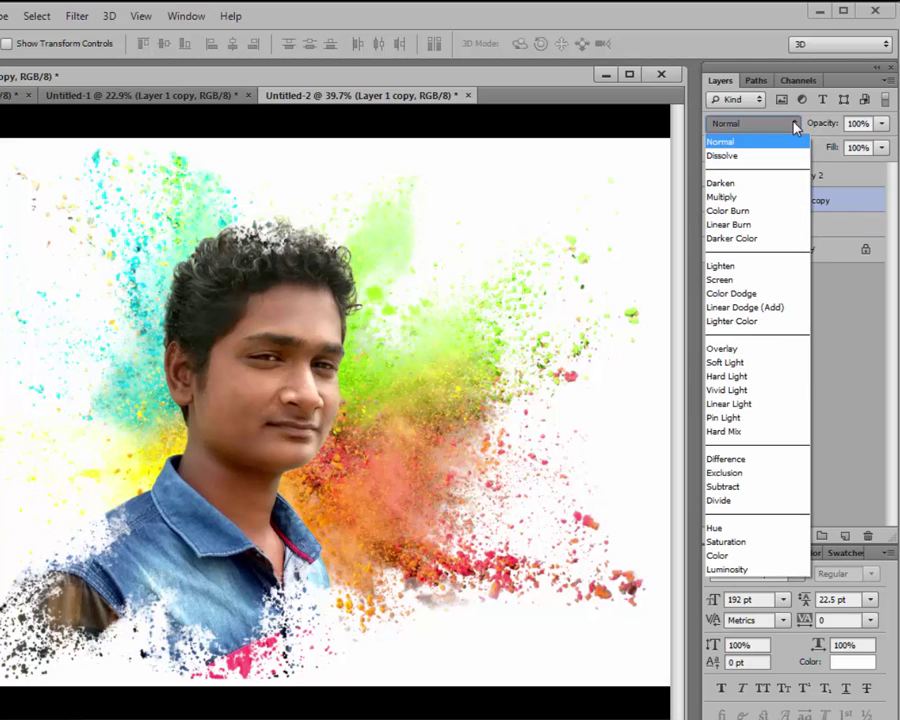
{"action": "left_click", "coordinate": [749, 570]}
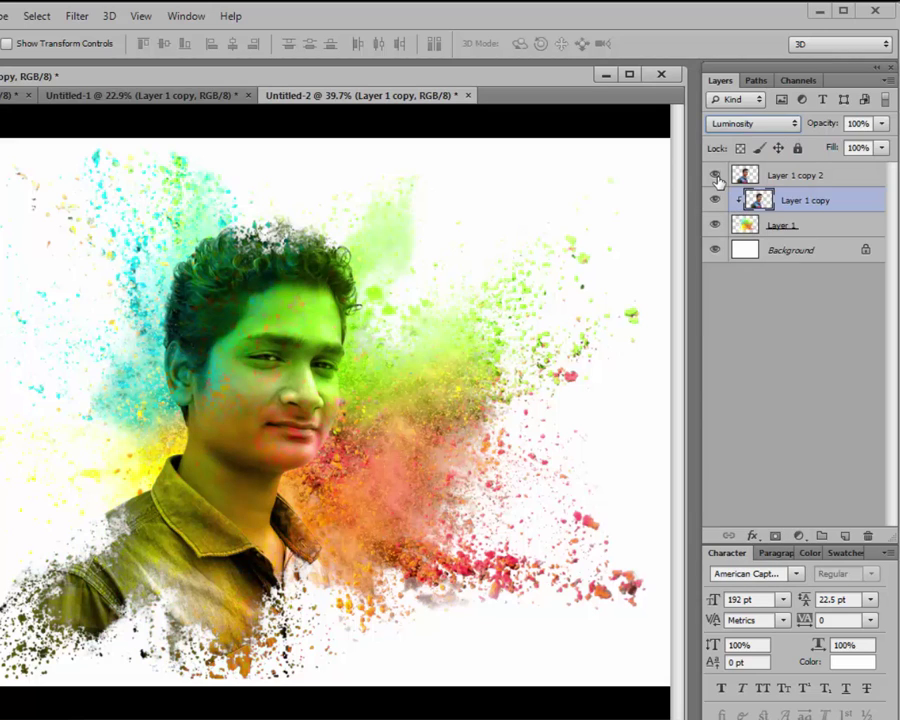
{"action": "left_click", "coordinate": [716, 178]}
{"action": "left_click", "coordinate": [748, 177]}
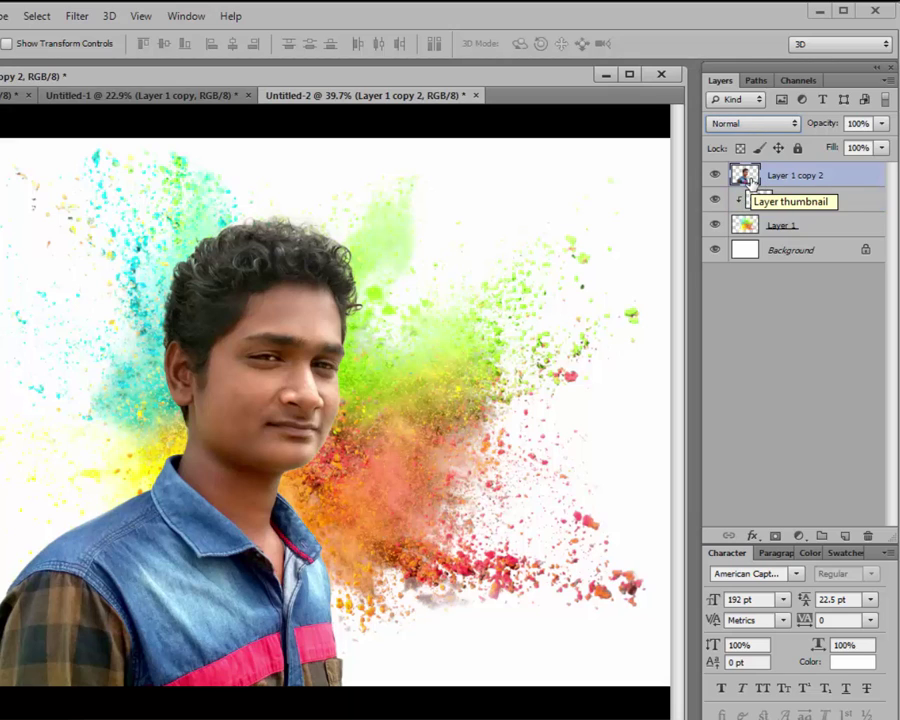
Add a Vibrance adjustment (Vibrance +100, Saturation +45) and clip it to Layer 1 copy 2.
{"action": "left_click", "coordinate": [801, 538]}
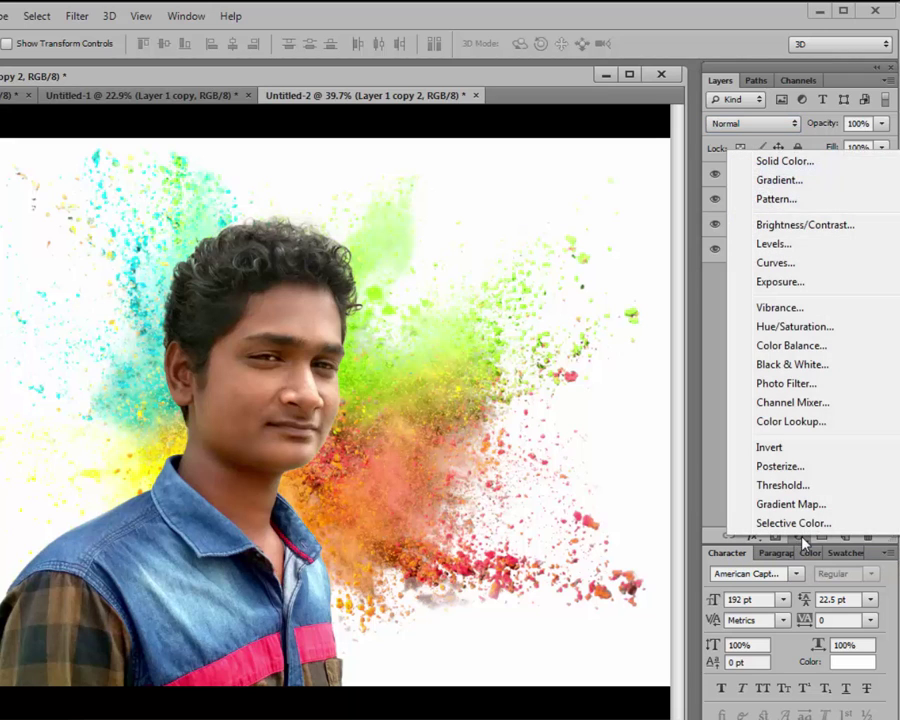
{"action": "left_click", "coordinate": [785, 308]}
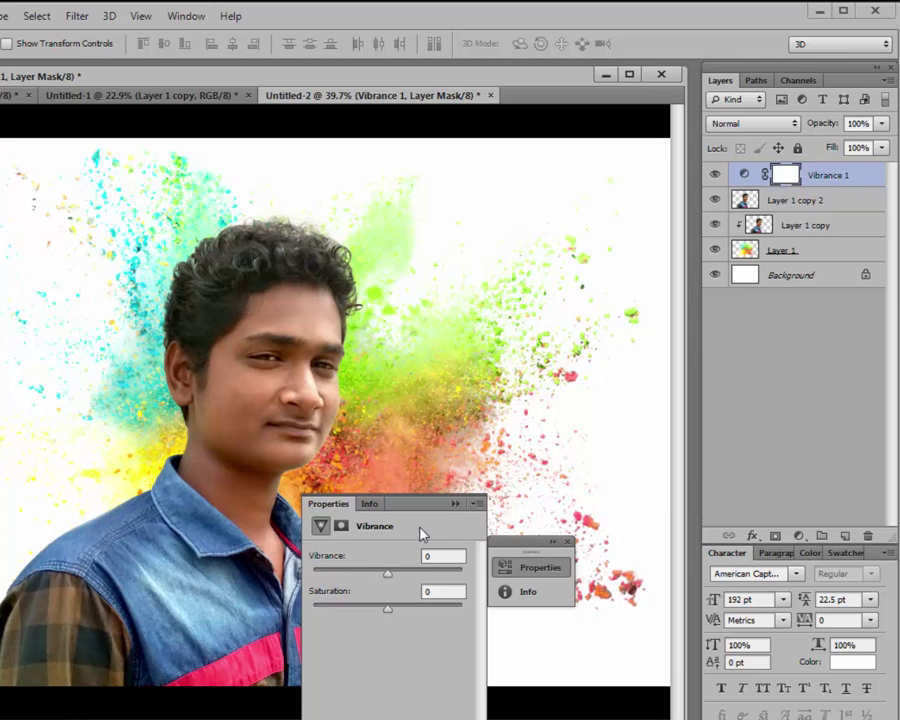
{"action": "left_click_drag", "start_coordinate": [388, 578], "coordinate": [462, 580]}
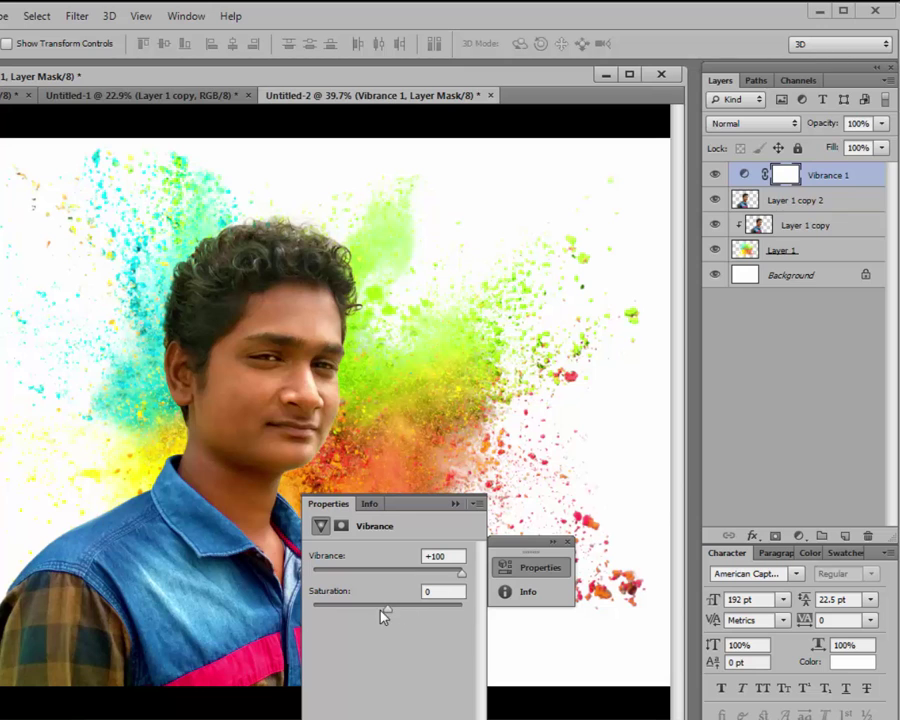
{"action": "left_click_drag", "start_coordinate": [380, 609], "coordinate": [420, 609]}
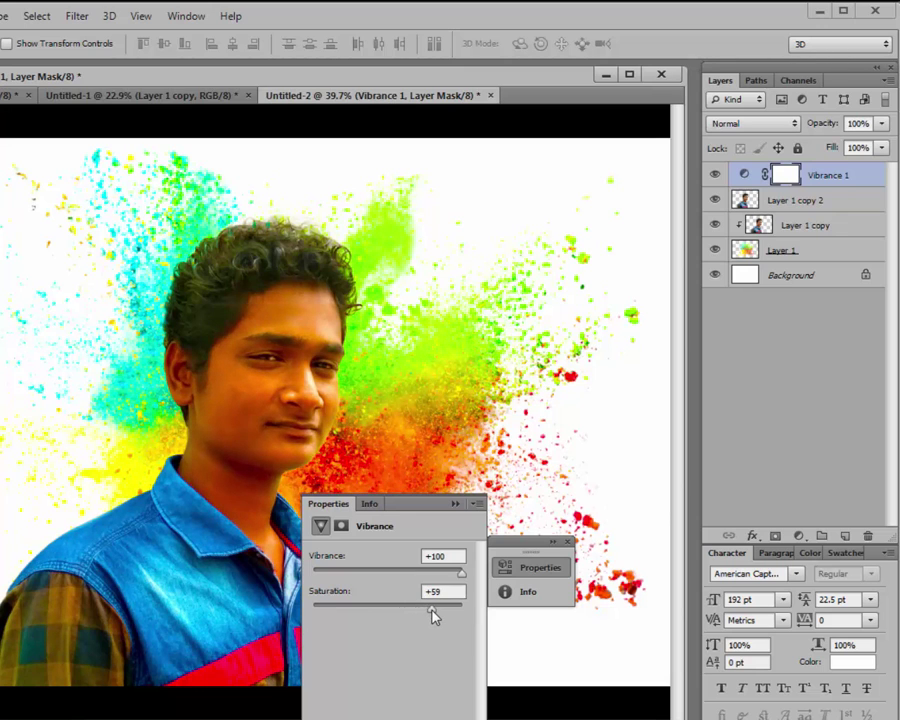
{"action": "left_click_drag", "start_coordinate": [433, 615], "coordinate": [421, 616]}
{"action": "left_click", "coordinate": [455, 504]}
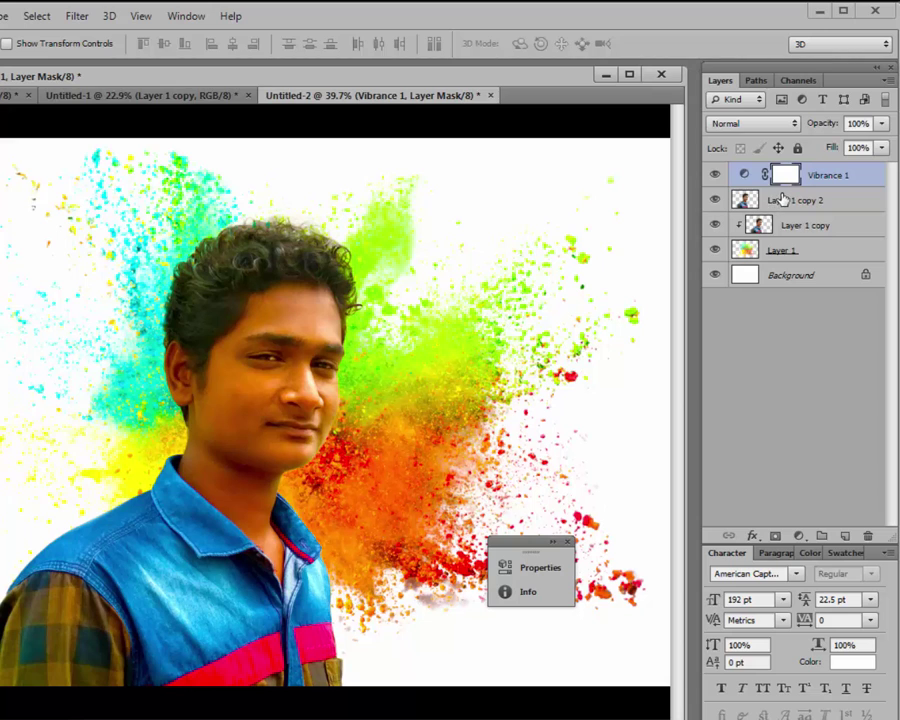
{"action": "left_click_drag", "start_coordinate": [786, 176], "coordinate": [792, 183]}
{"action": "left_click", "coordinate": [792, 184], "text": "alt"}
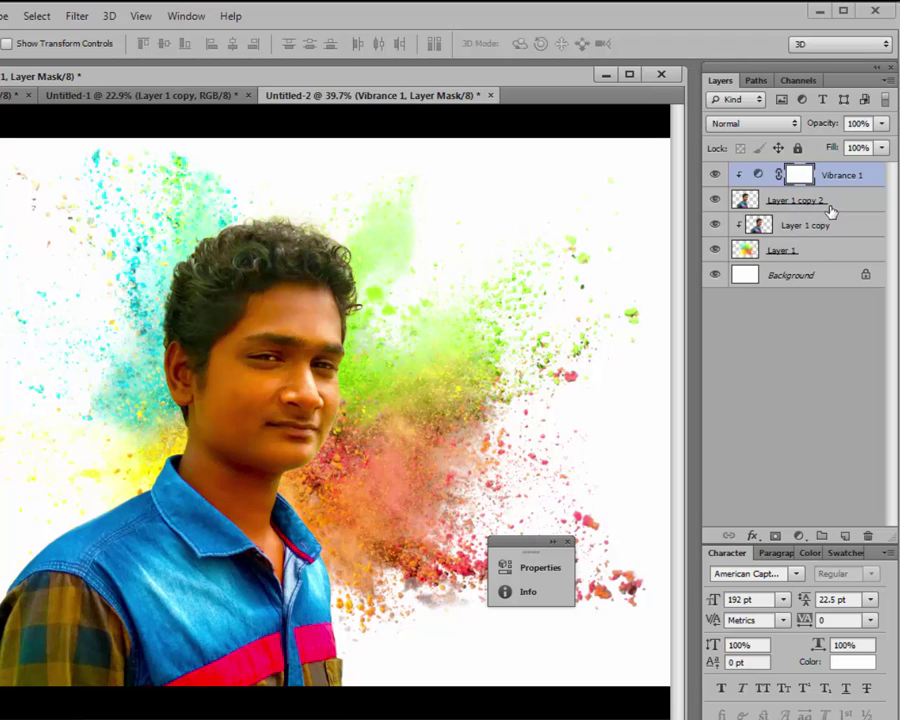
Clip Layer 1 copy 2 into the splash layer below, toggling its visibility to compare.
{"action": "left_click", "coordinate": [830, 205]}
{"action": "left_click", "coordinate": [810, 212], "text": "alt"}
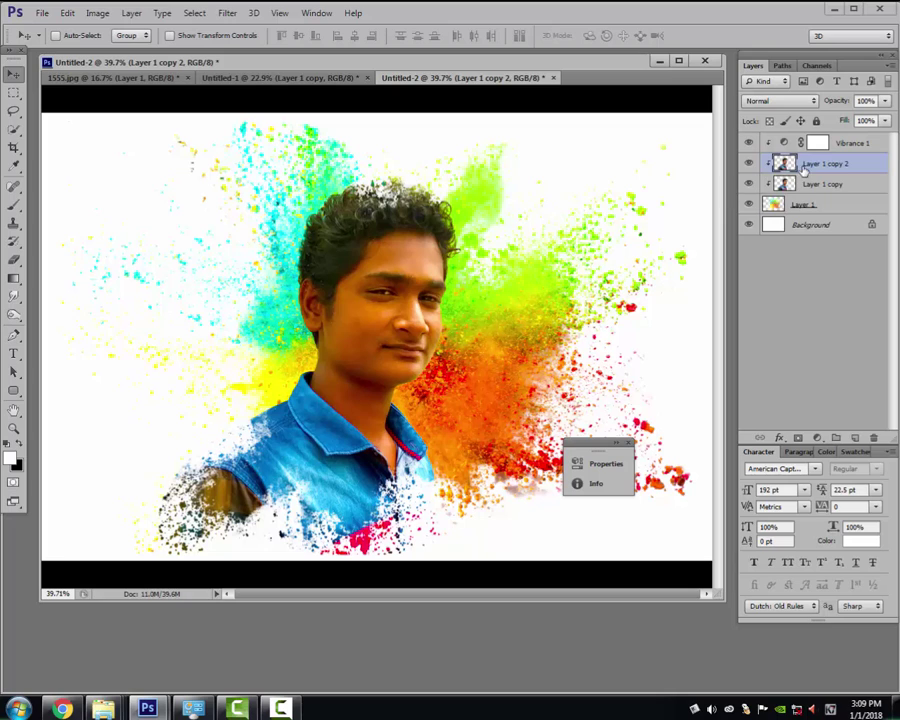
{"action": "left_click", "coordinate": [750, 163]}
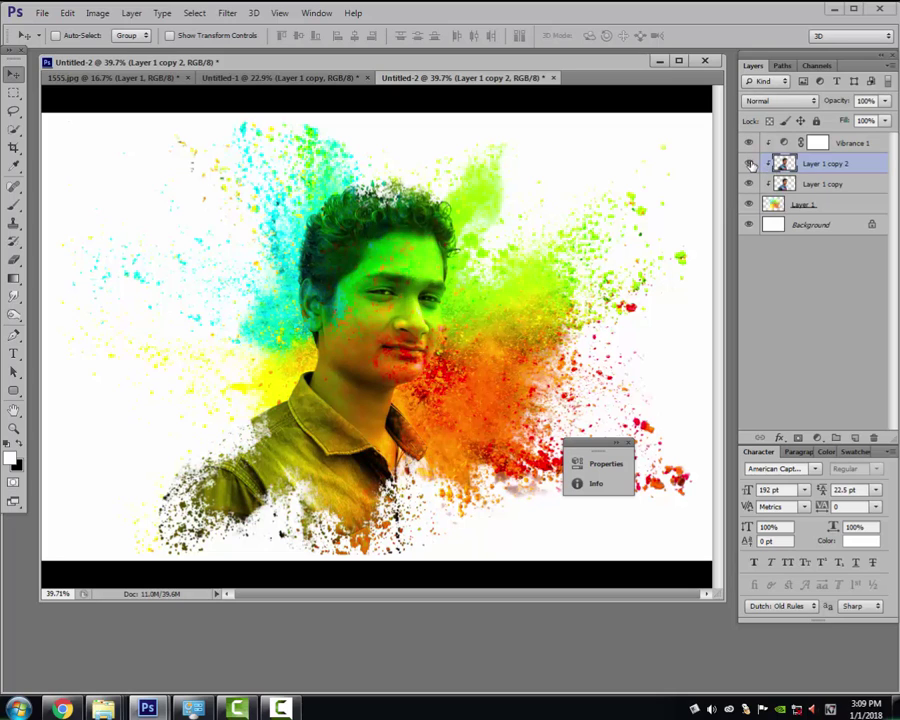
{"action": "left_click", "coordinate": [750, 163]}
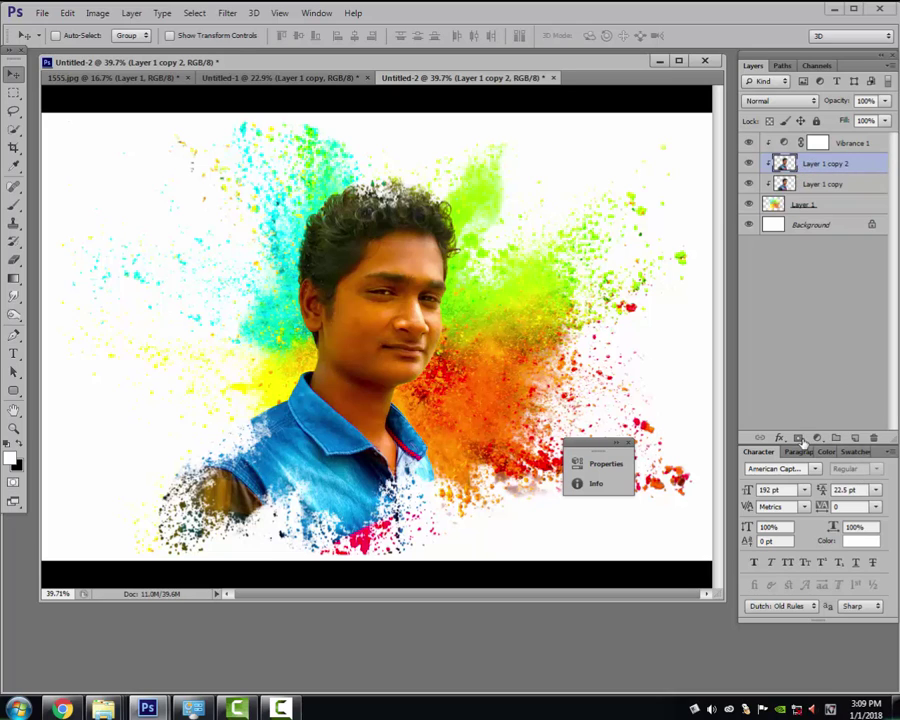
Add a layer mask to Layer 1 copy 2 and fill it black.
{"action": "left_click", "coordinate": [798, 439]}
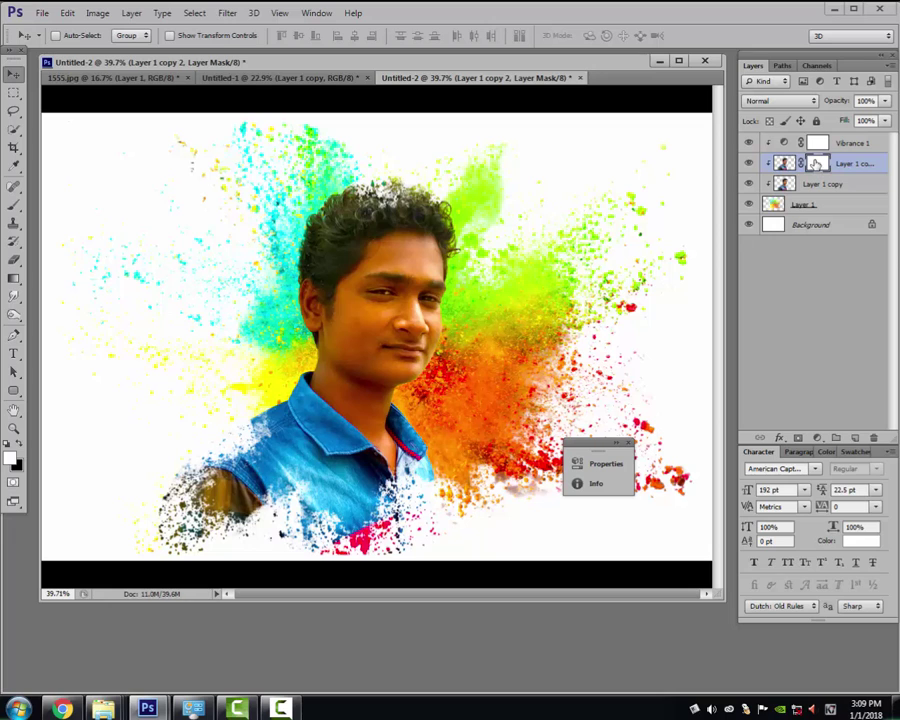
{"action": "left_click", "coordinate": [16, 466]}
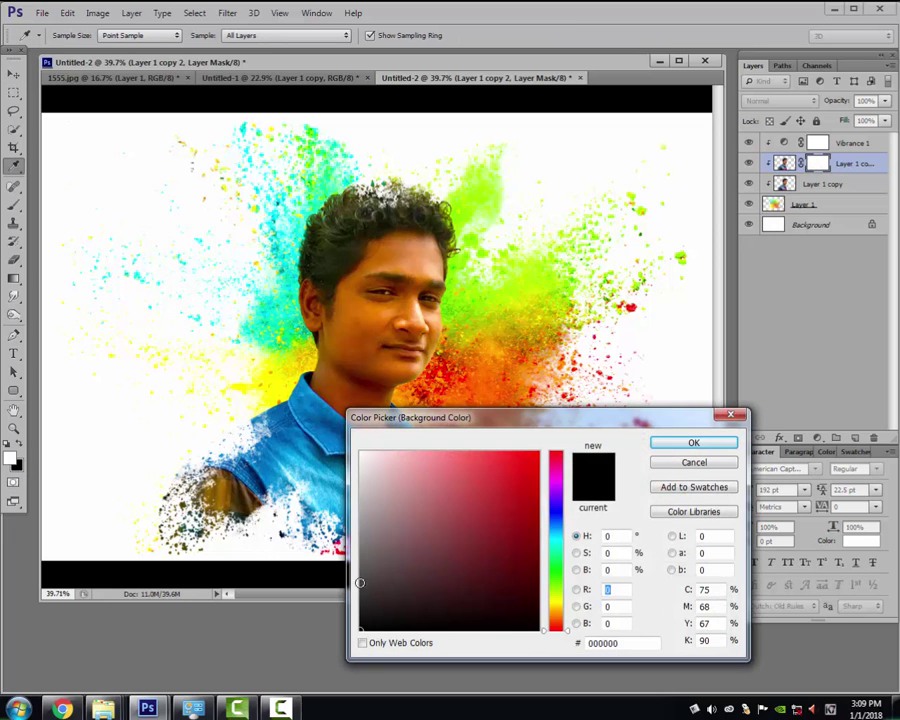
{"action": "left_click", "coordinate": [694, 444]}
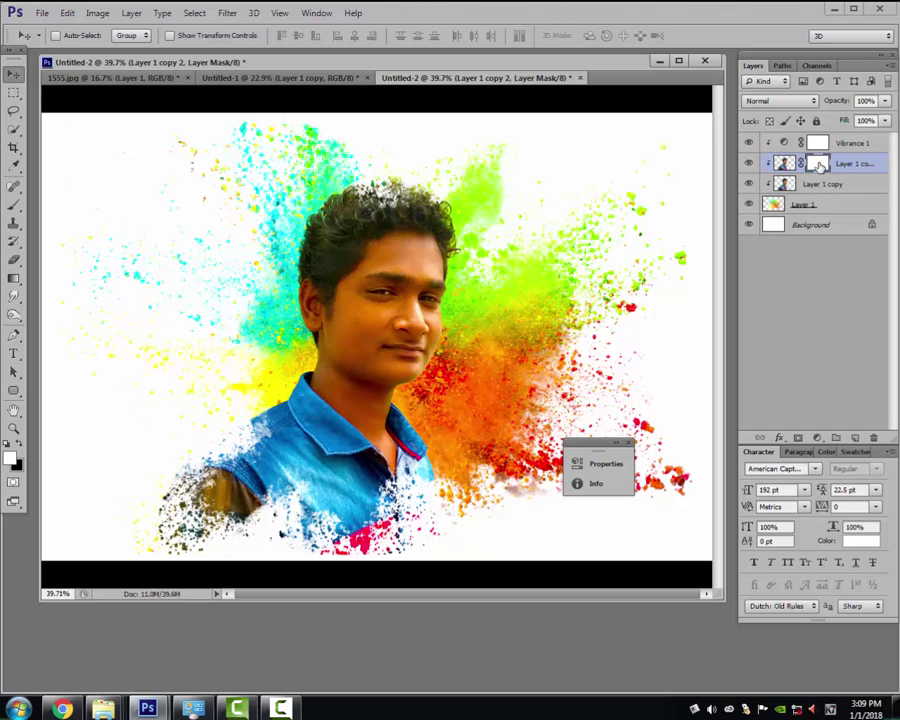
{"action": "key", "text": "ctrl+BackSpace"}
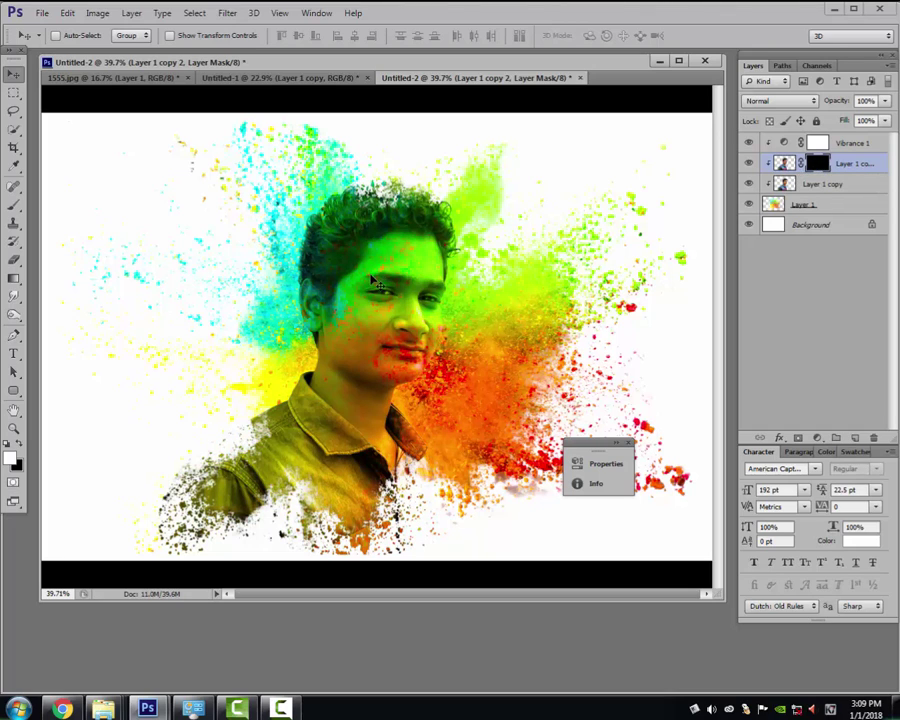
Paint white at about 50% opacity on the mask over the face and forehead.
{"action": "key", "text": "b"}
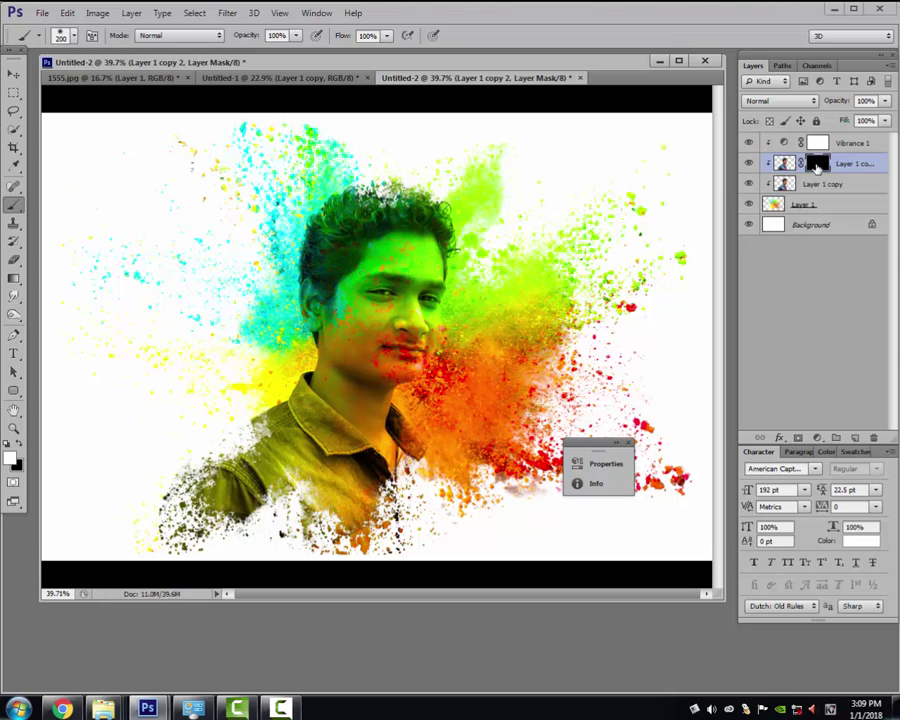
{"action": "left_click", "coordinate": [10, 457]}
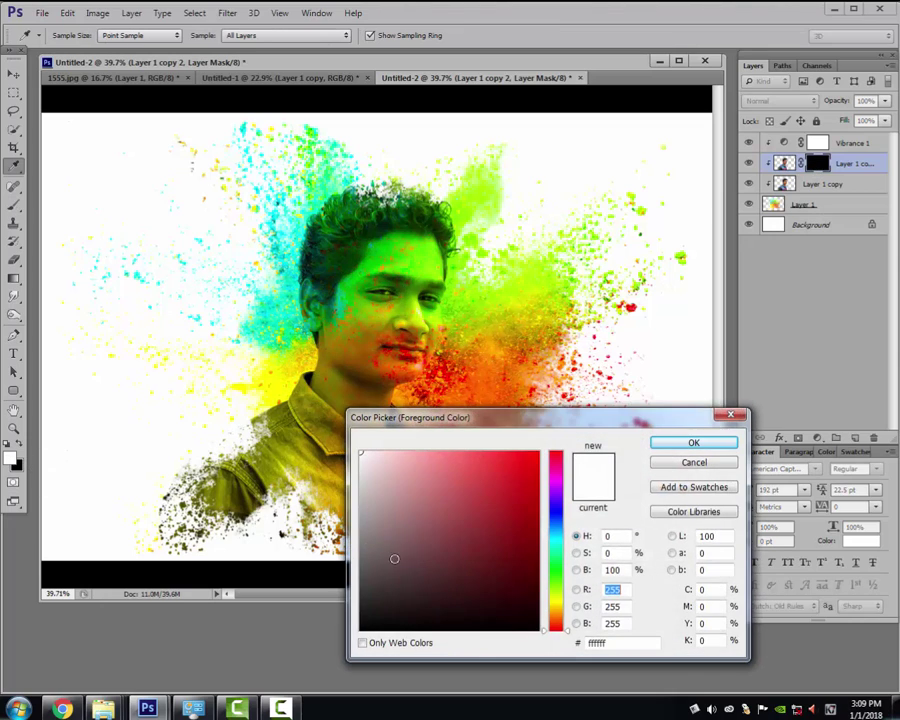
{"action": "left_click", "coordinate": [694, 443]}
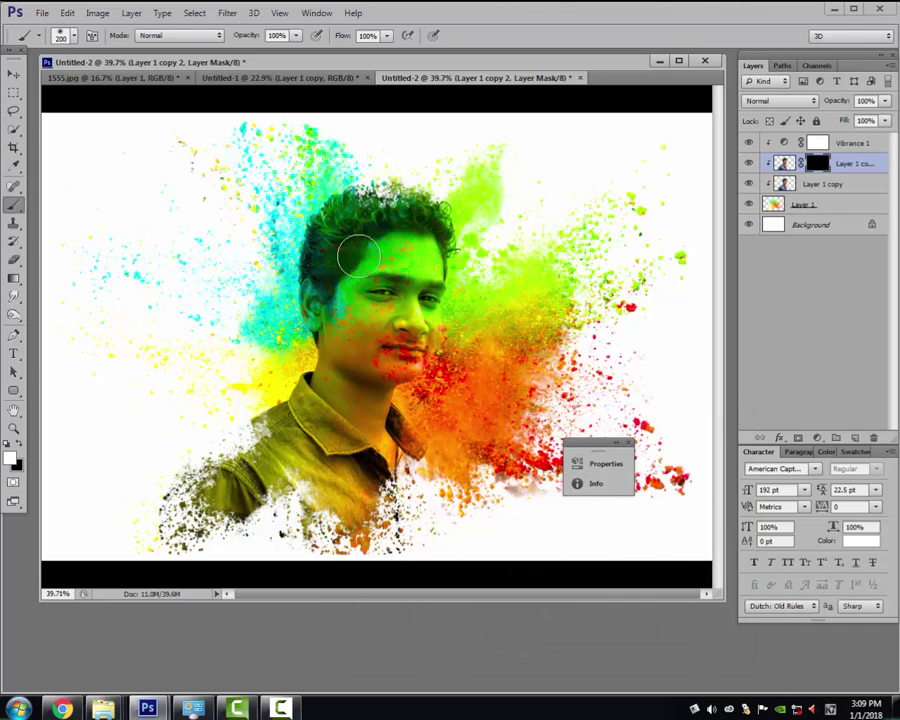
{"action": "left_click", "coordinate": [294, 38]}
{"action": "left_click_drag", "start_coordinate": [295, 55], "coordinate": [258, 58]}
{"action": "mouse_move", "coordinate": [344, 311]}
{"action": "left_mouse_down"}
{"action": "mouse_move", "coordinate": [424, 258]}
{"action": "mouse_move", "coordinate": [330, 366]}
{"action": "mouse_move", "coordinate": [376, 416]}
{"action": "mouse_move", "coordinate": [388, 364]}
{"action": "mouse_move", "coordinate": [408, 370]}
{"action": "mouse_move", "coordinate": [434, 311]}
{"action": "mouse_move", "coordinate": [412, 249]}
{"action": "mouse_move", "coordinate": [370, 285]}
{"action": "mouse_move", "coordinate": [335, 342]}
{"action": "mouse_move", "coordinate": [317, 297]}
{"action": "mouse_move", "coordinate": [285, 317]}
{"action": "mouse_move", "coordinate": [350, 386]}
{"action": "left_mouse_up"}
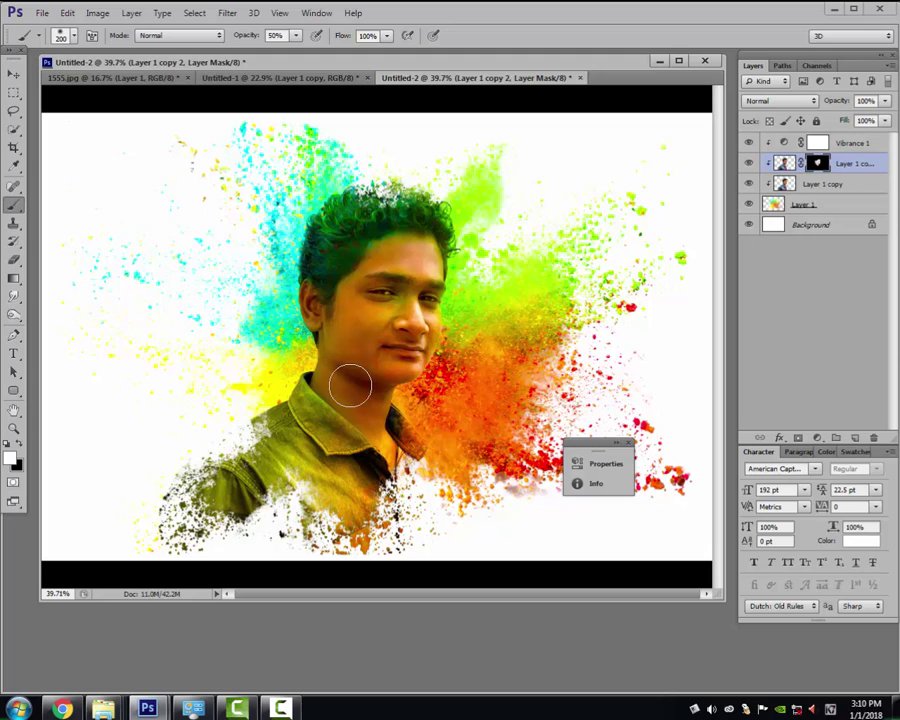
{"action": "left_click", "coordinate": [629, 441]}
{"action": "left_click_drag", "start_coordinate": [415, 268], "coordinate": [414, 244]}
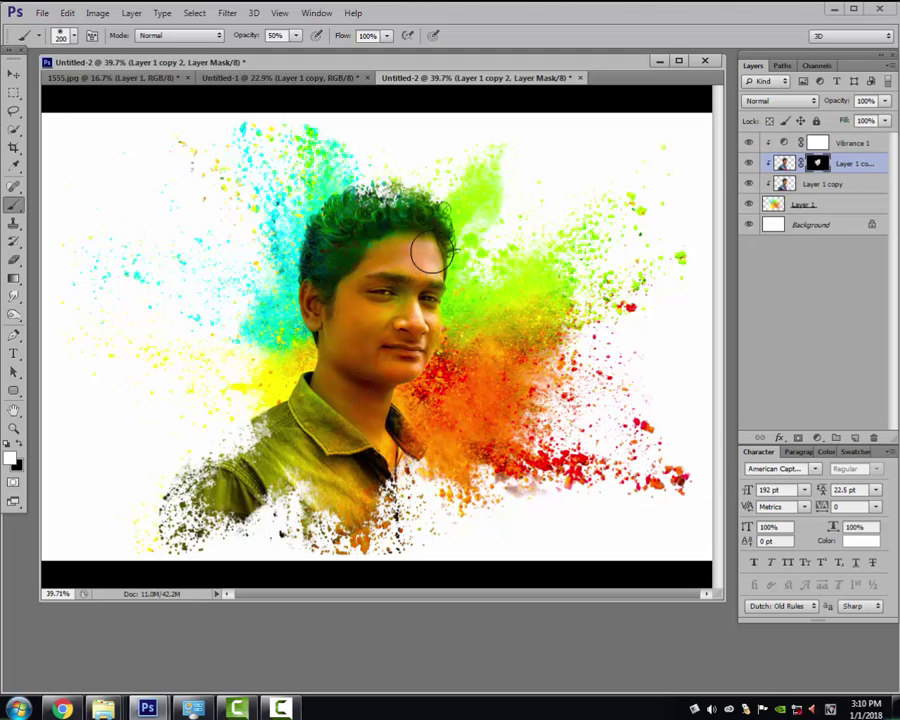
{"action": "left_click", "coordinate": [822, 226]}
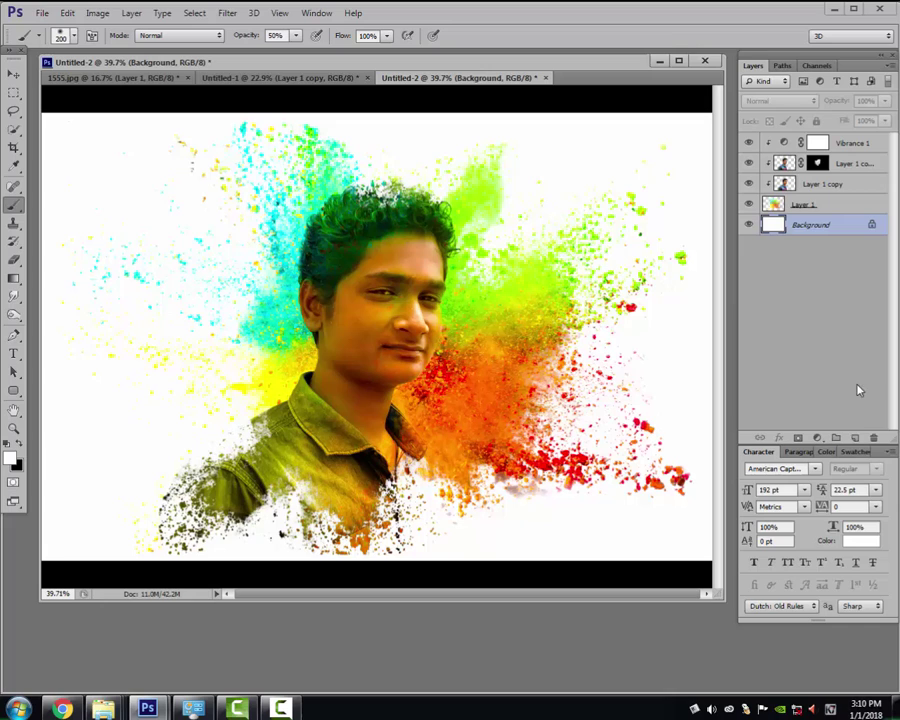
Add a black-filled Layer 2 above the Background and give it a Gradient Overlay.
{"action": "left_click", "coordinate": [855, 437]}
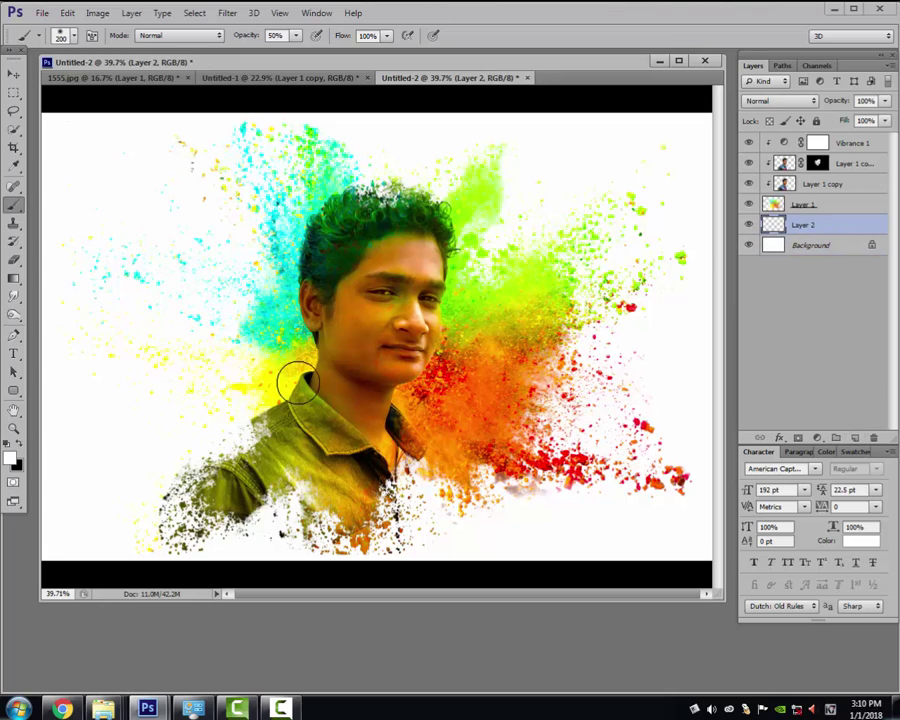
{"action": "key", "text": "ctrl+BackSpace"}
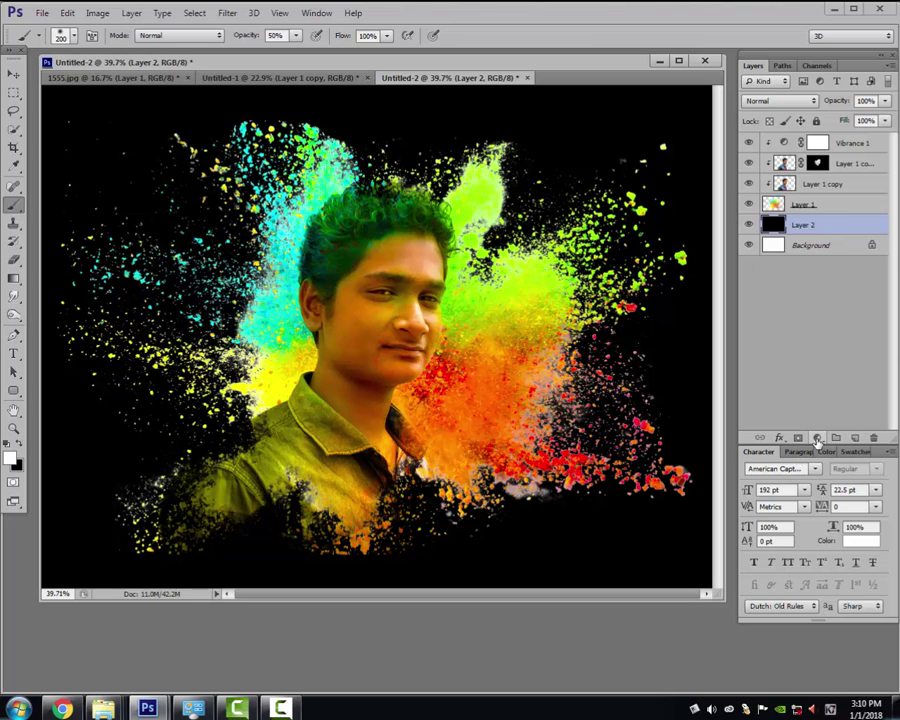
{"action": "left_click", "coordinate": [779, 438]}
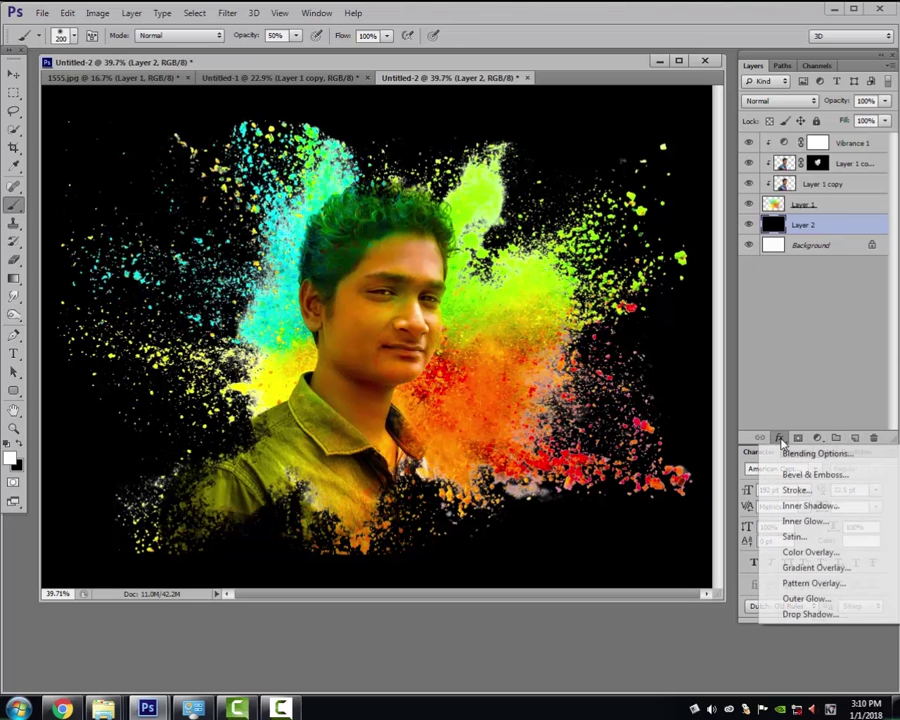
{"action": "left_click", "coordinate": [816, 567]}
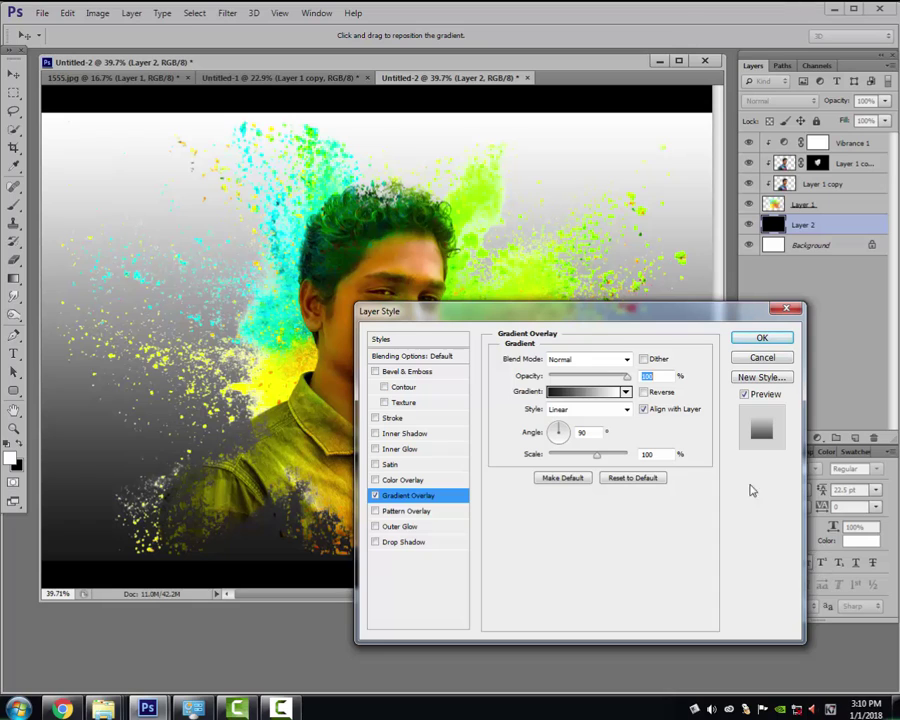
Make the gradient radial and reversed, scaled to 131%, with an adjusted angle.
{"action": "left_click", "coordinate": [627, 409]}
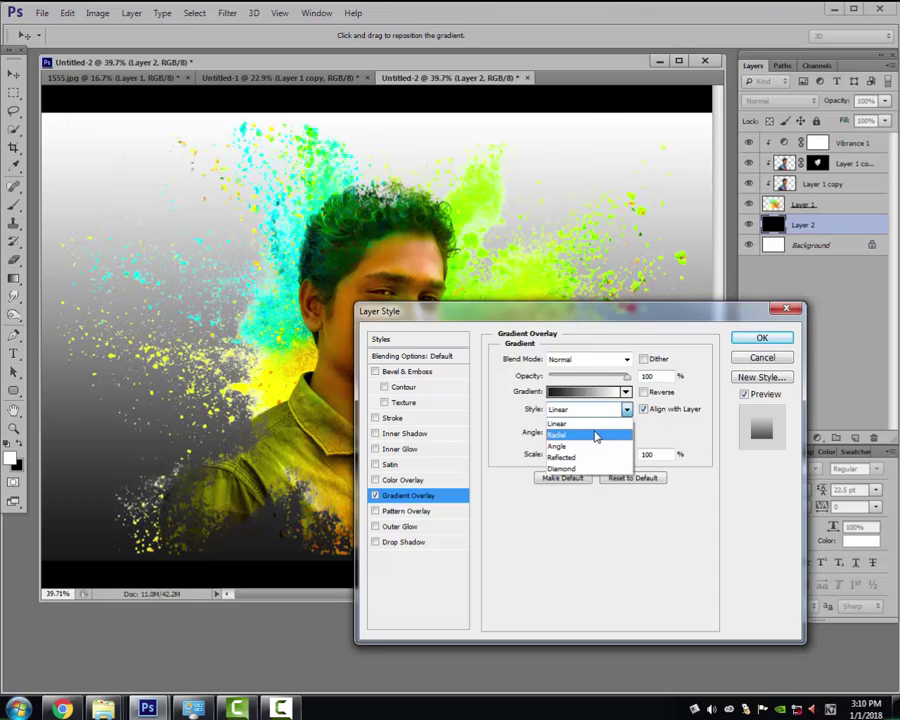
{"action": "left_click", "coordinate": [594, 434]}
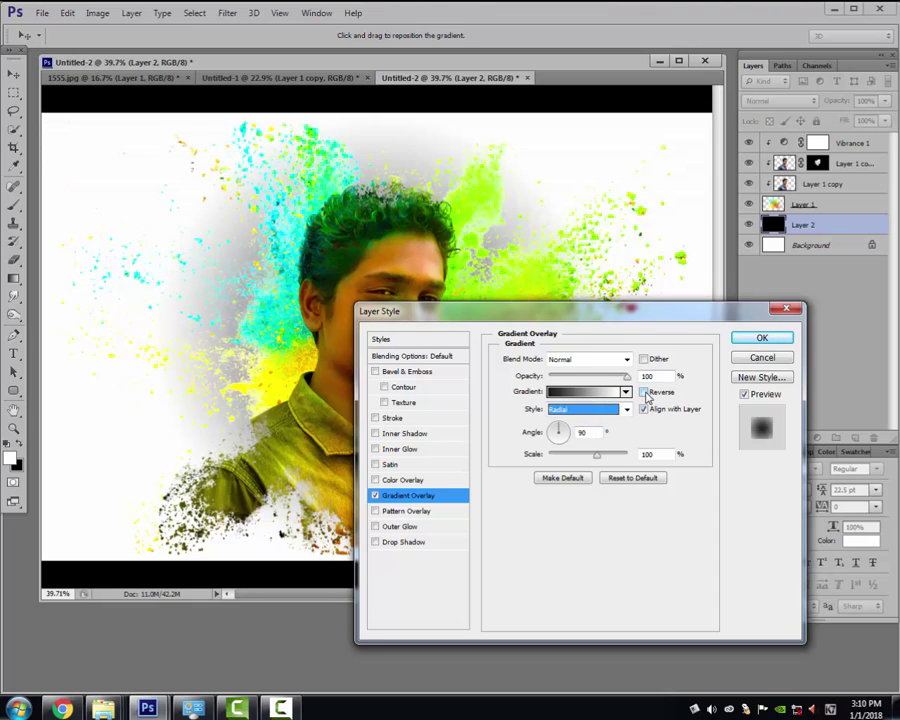
{"action": "left_click", "coordinate": [644, 393]}
{"action": "left_click_drag", "start_coordinate": [597, 458], "coordinate": [616, 457]}
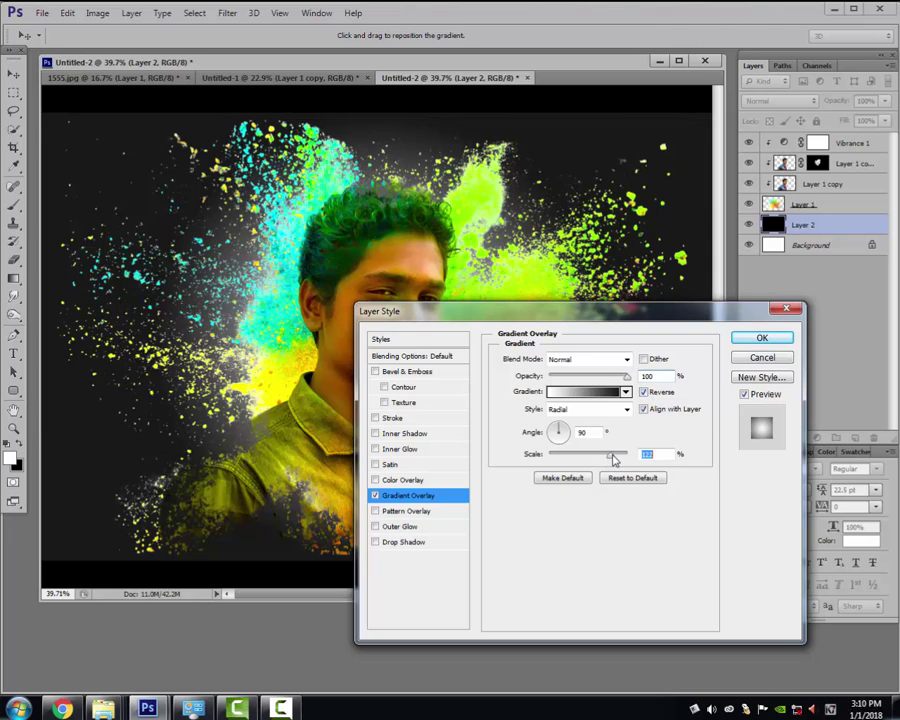
{"action": "left_click", "coordinate": [565, 432]}
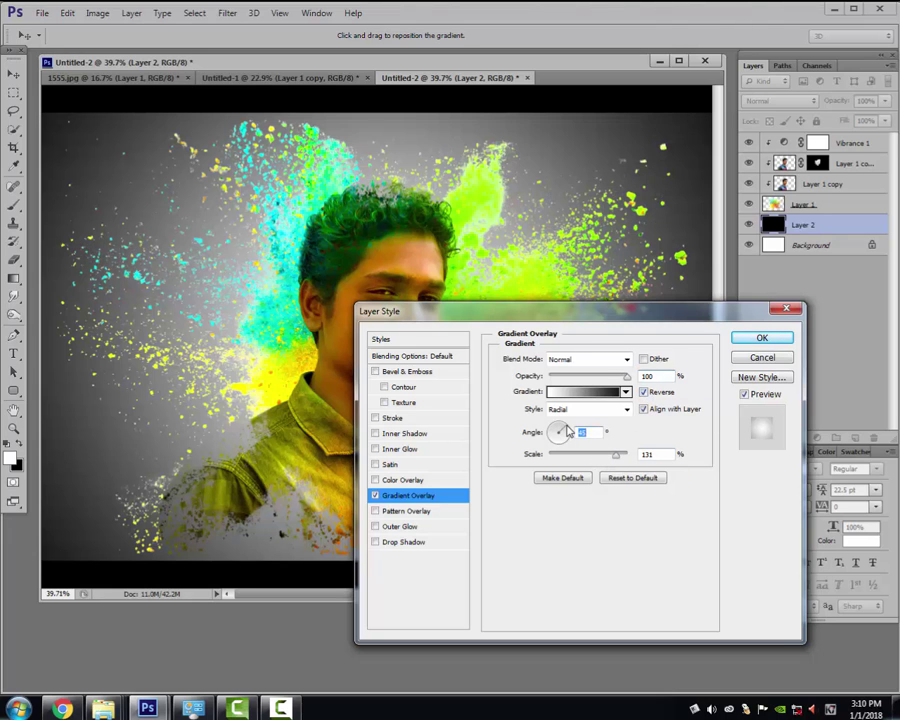
{"action": "left_click_drag", "start_coordinate": [568, 432], "coordinate": [708, 449]}
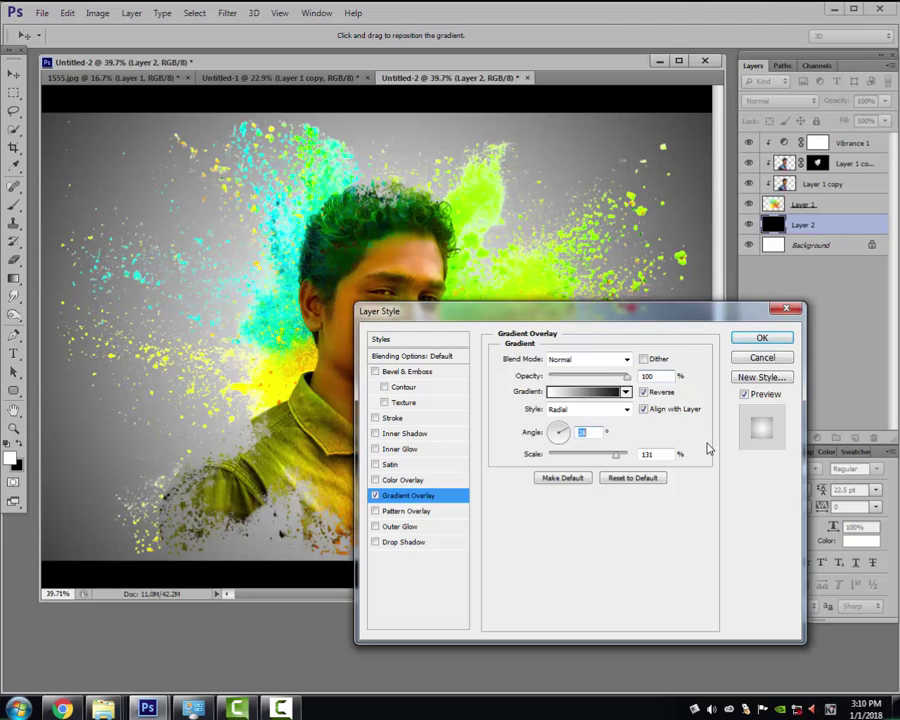
{"action": "left_click", "coordinate": [566, 432]}
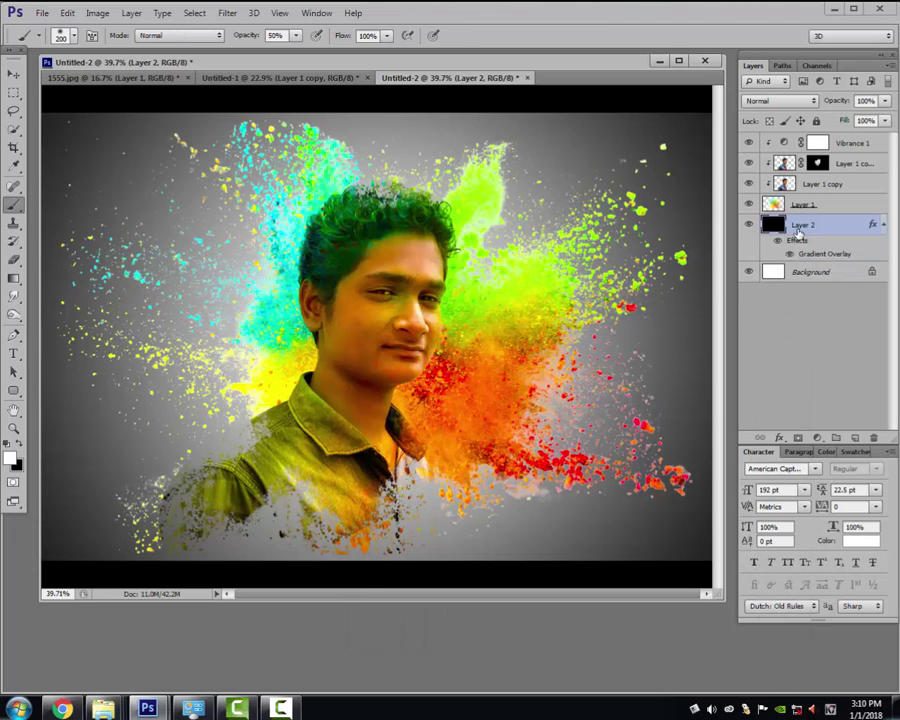
Lower Layer 2's opacity to 34% and reduce the gradient scale to 106%.
{"action": "left_click", "coordinate": [884, 100]}
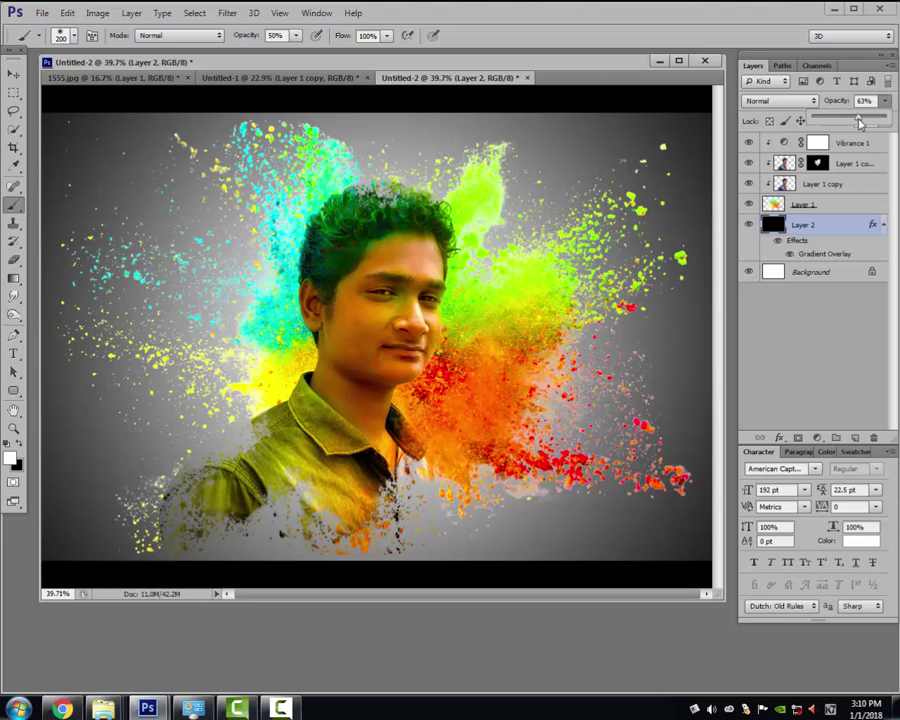
{"action": "mouse_move", "coordinate": [882, 116]}
{"action": "left_mouse_down"}
{"action": "mouse_move", "coordinate": [829, 121]}
{"action": "mouse_move", "coordinate": [838, 121]}
{"action": "left_mouse_up"}
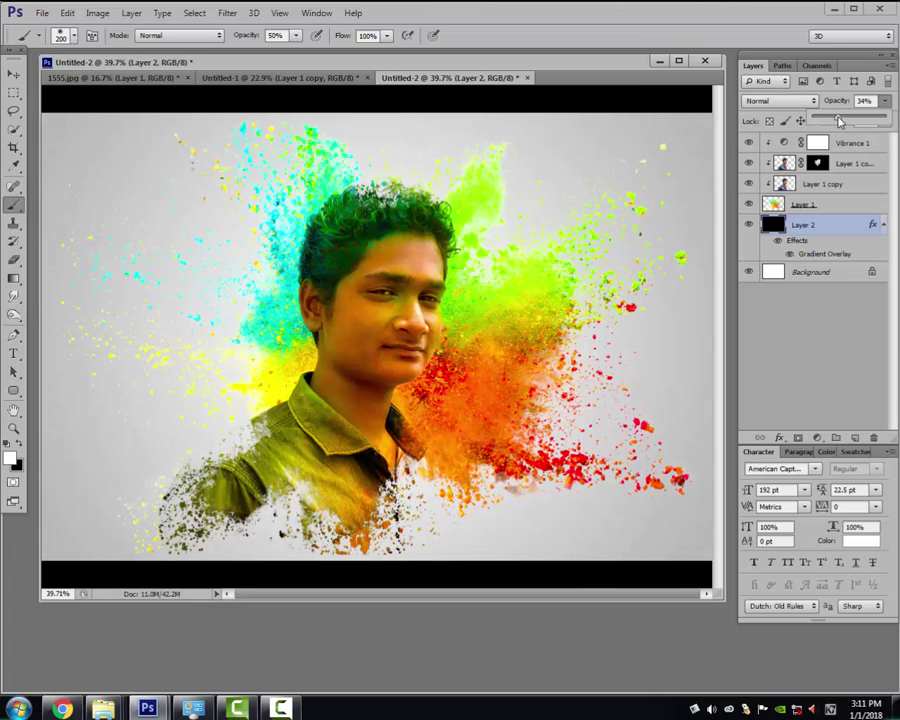
{"action": "double_click", "coordinate": [822, 256]}
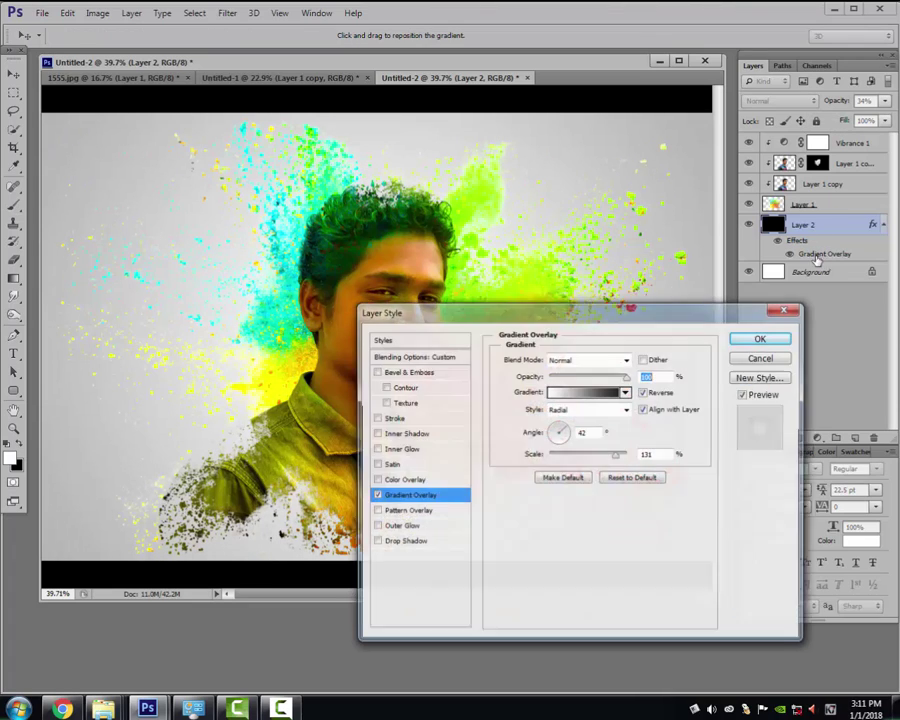
{"action": "left_click_drag", "start_coordinate": [614, 461], "coordinate": [599, 460]}
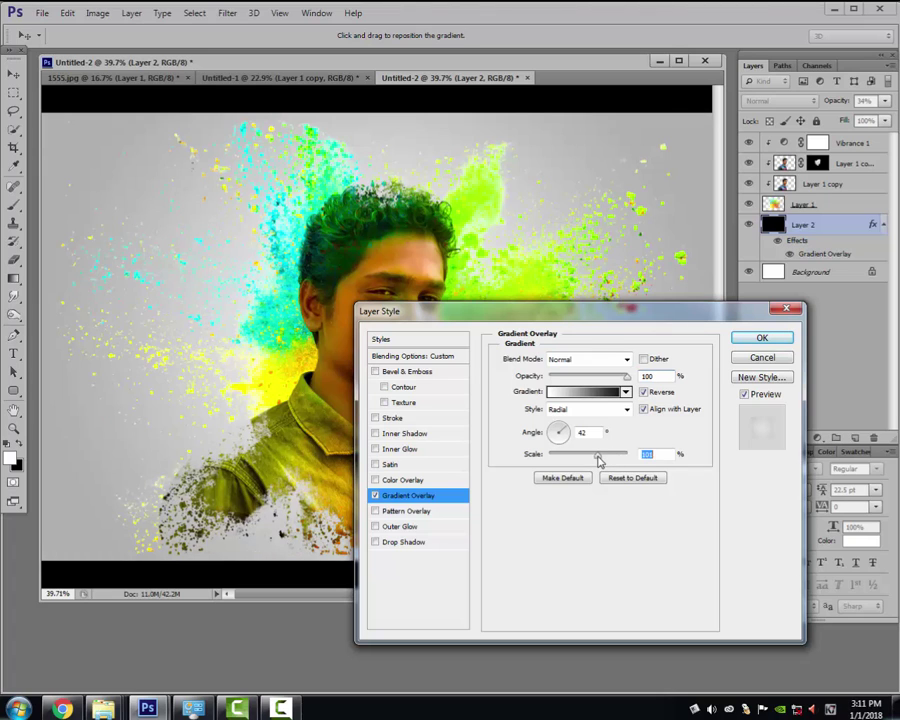
{"action": "left_click", "coordinate": [760, 339]}
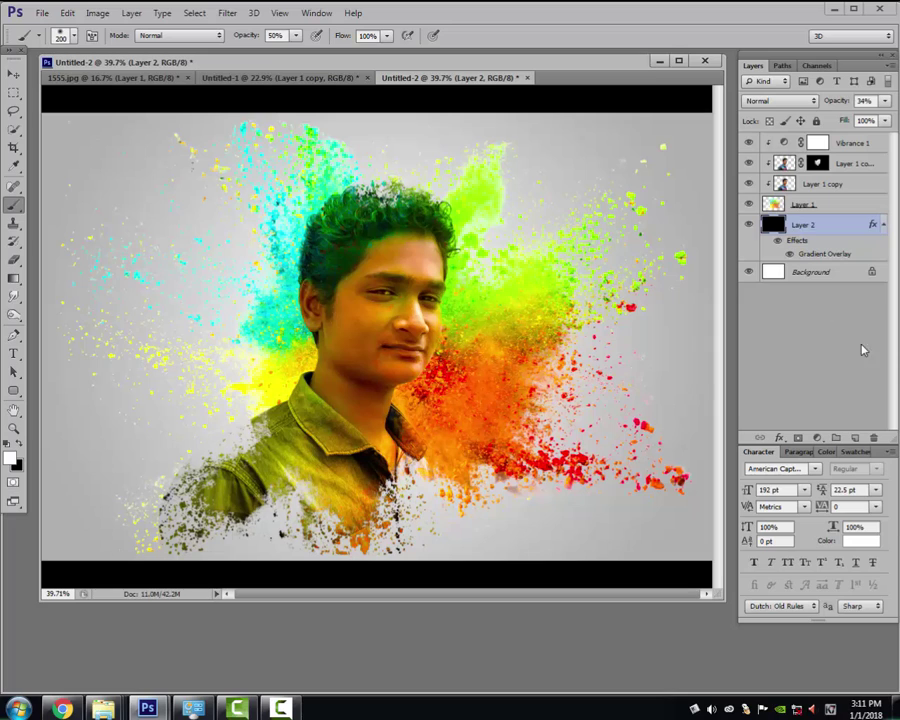
Create a new Layer 3 and set up a large soft round white brush.
{"action": "key", "text": "ctrl+shift+alt+n"}
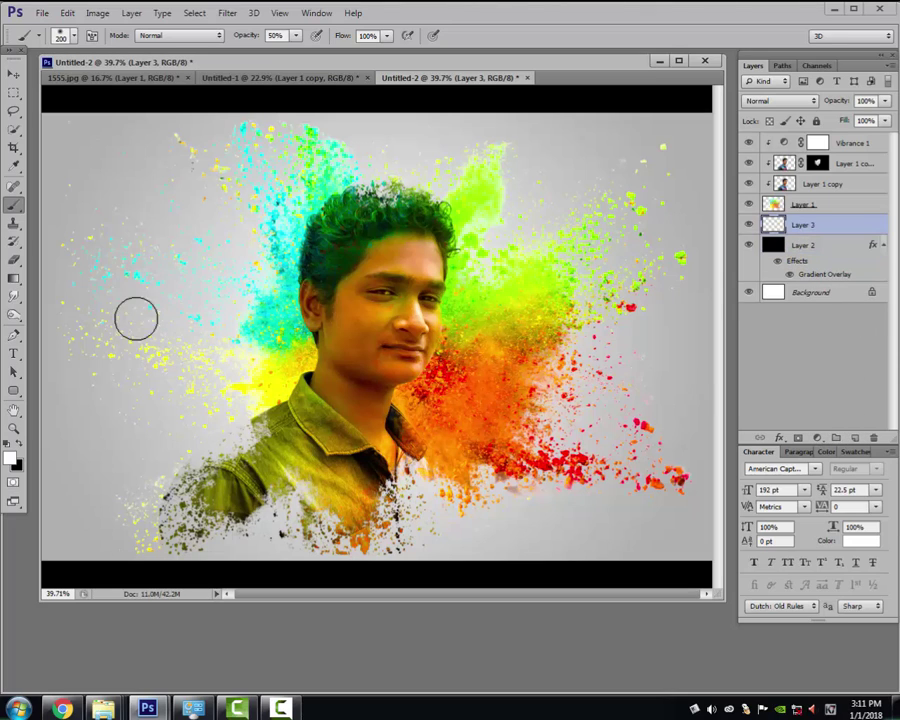
{"action": "right_click", "coordinate": [165, 234]}
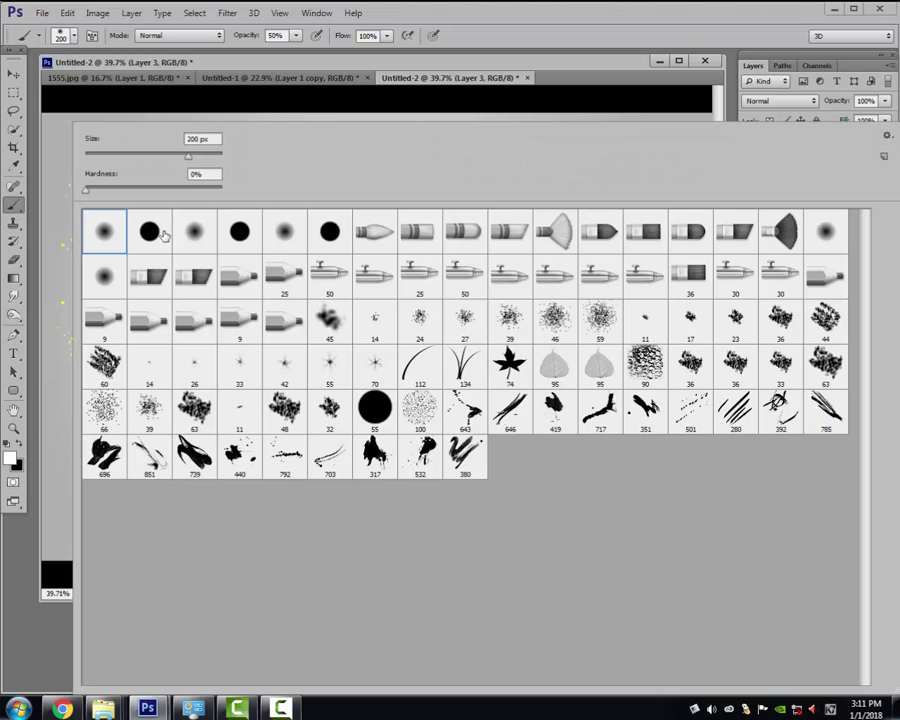
{"action": "double_click", "coordinate": [105, 235]}
{"action": "key", "text": "bracketright"}
{"action": "key", "text": "bracketright"}
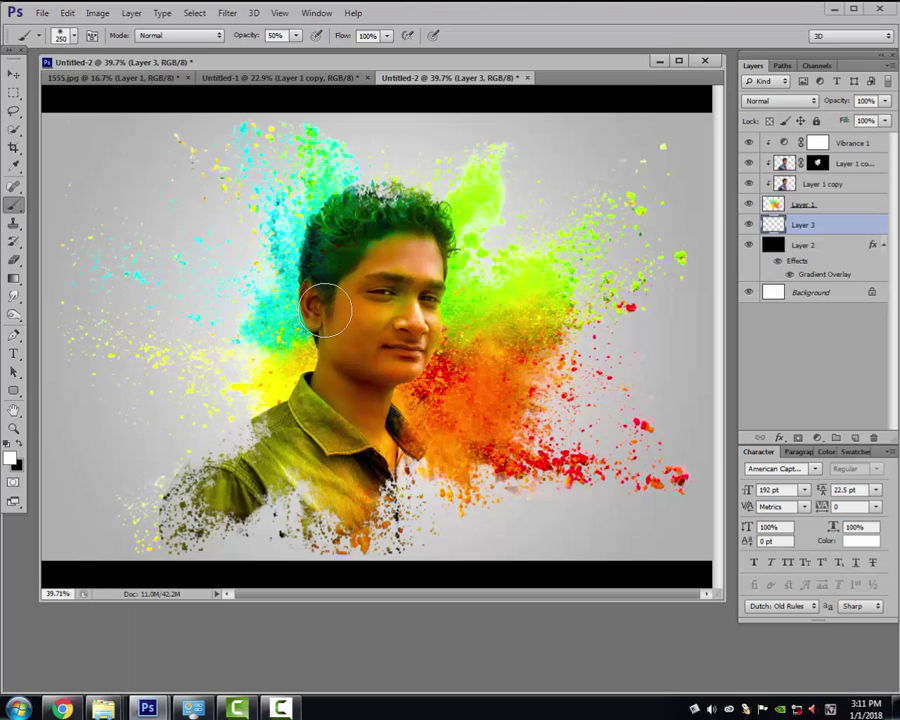
{"action": "key", "text": "bracketright"}
{"action": "key", "text": "bracketright"}
{"action": "key", "text": "bracketright"}
{"action": "left_click", "coordinate": [13, 165]}
{"action": "left_click", "coordinate": [10, 458]}
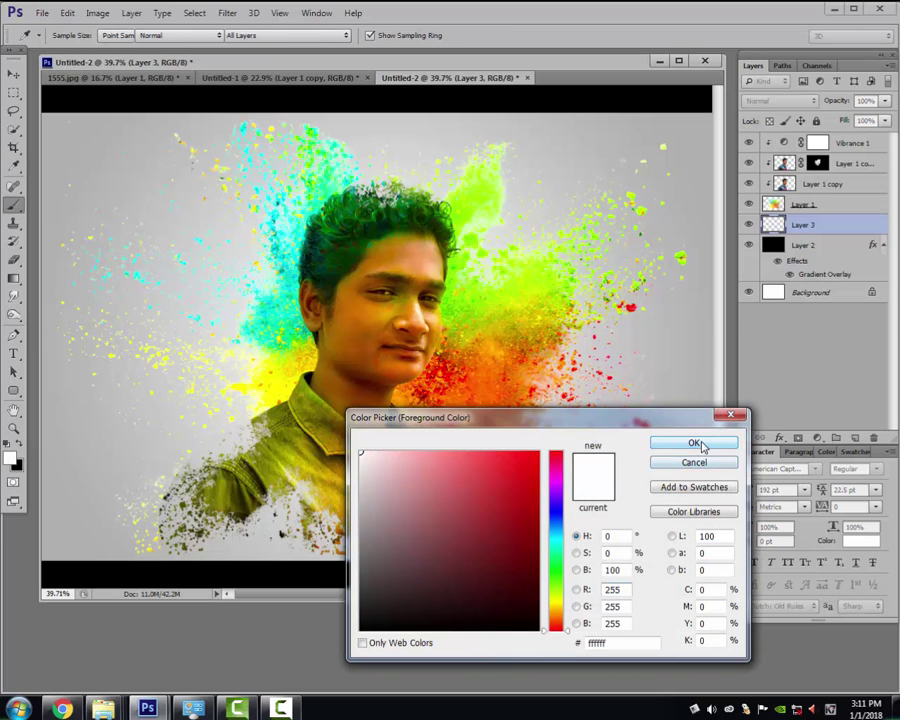
{"action": "left_click", "coordinate": [691, 443]}
{"action": "key", "text": "b"}
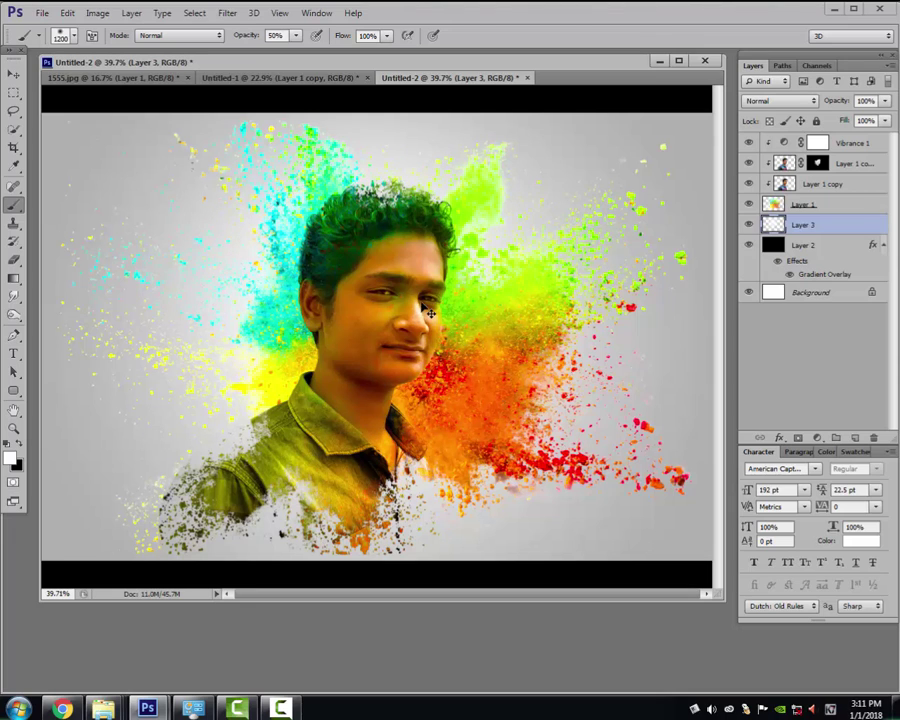
Keep Layer 3 below the splash and enlarge its white glow with Free Transform.
{"action": "key", "text": "ctrl+t"}
{"action": "key", "text": "Escape"}
{"action": "key", "text": "ctrl+shift+bracketright"}
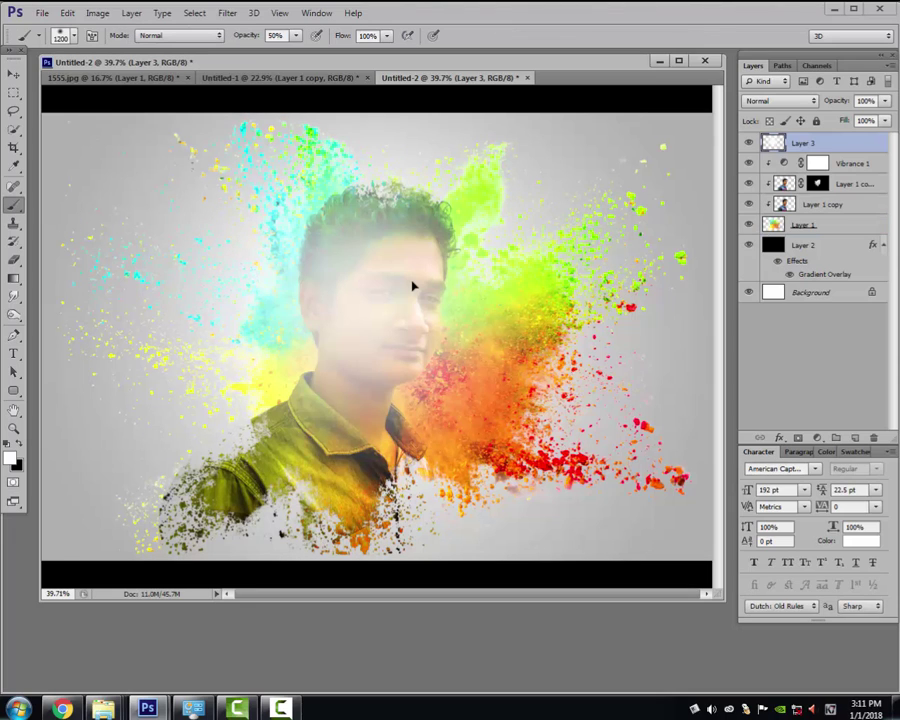
{"action": "key", "text": "ctrl+z"}
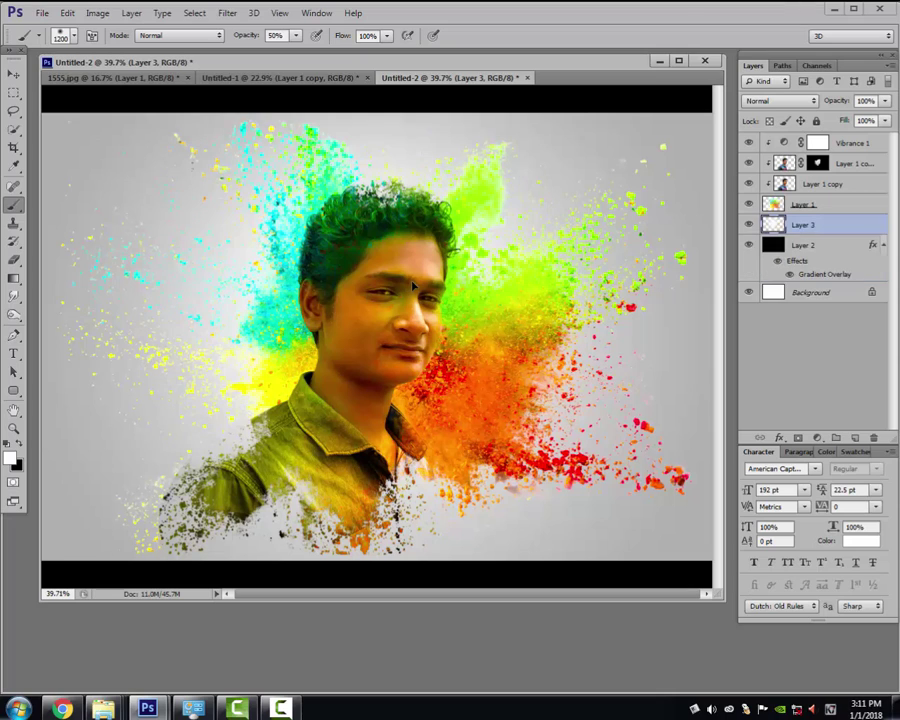
{"action": "key", "text": "ctrl+t"}
{"action": "left_click_drag", "start_coordinate": [450, 294], "coordinate": [446, 310]}
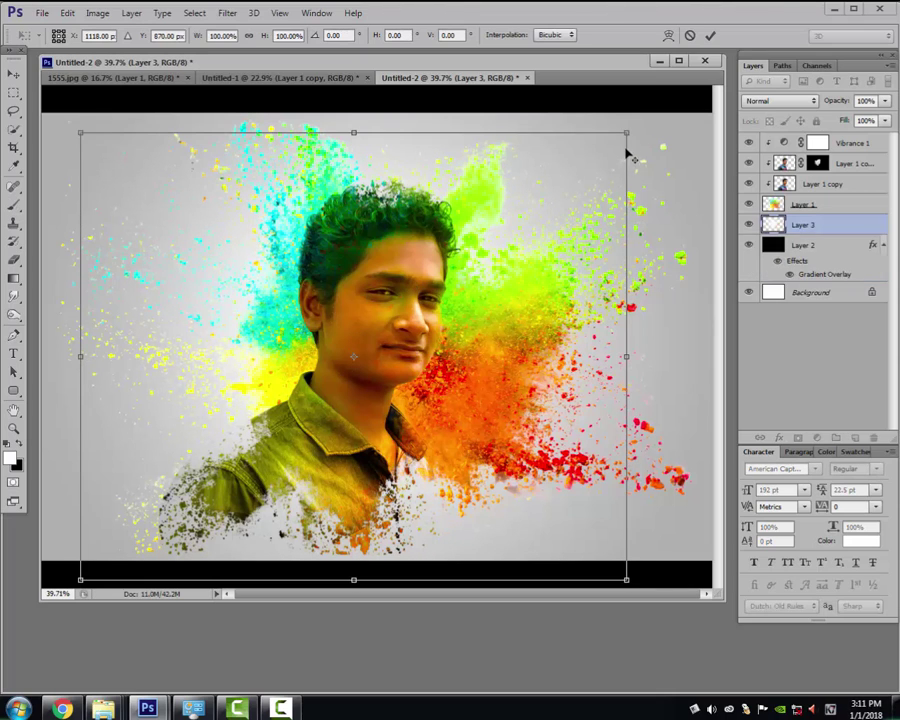
{"action": "left_click_drag", "start_coordinate": [645, 118], "coordinate": [670, 94]}
{"action": "key", "text": "Return"}
{"action": "key", "text": "b"}
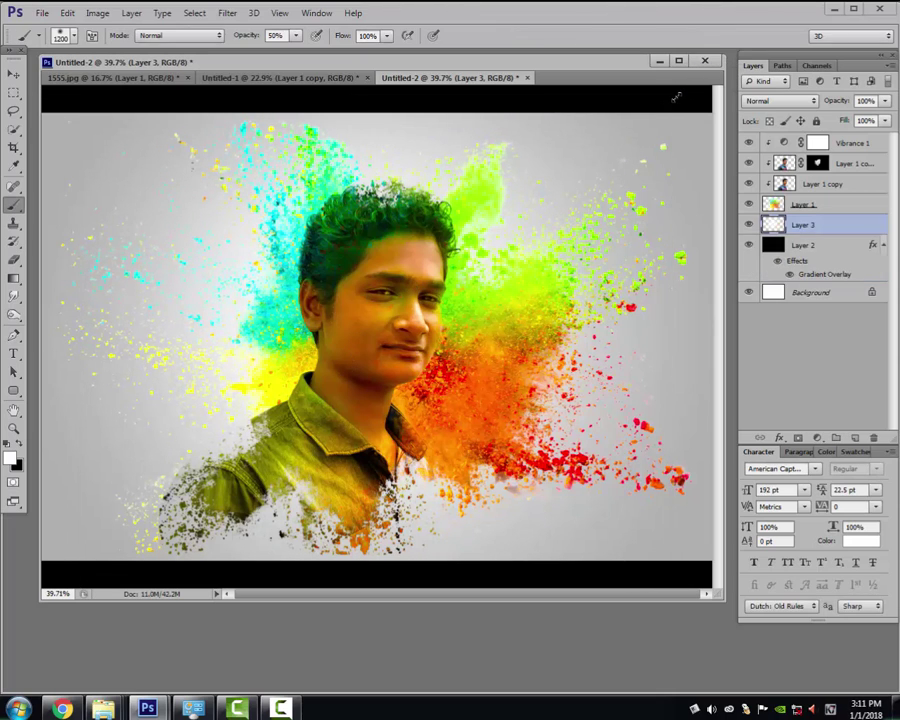
Create Layer 4 and sample a bright yellow from the powder as foreground.
{"action": "left_click", "coordinate": [855, 439]}
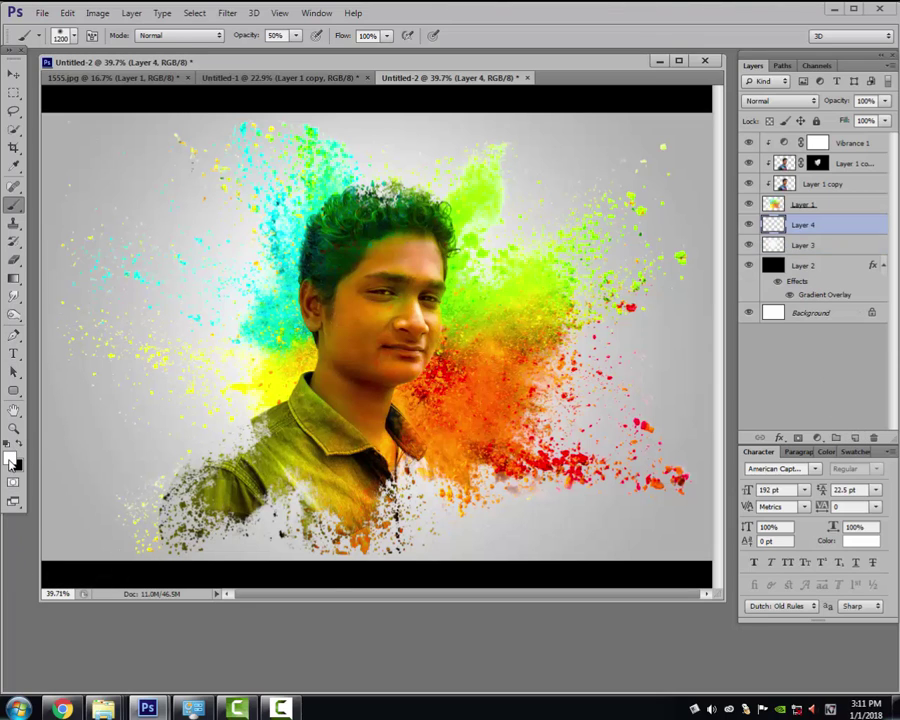
{"action": "left_click", "coordinate": [11, 460]}
{"action": "left_click", "coordinate": [268, 373]}
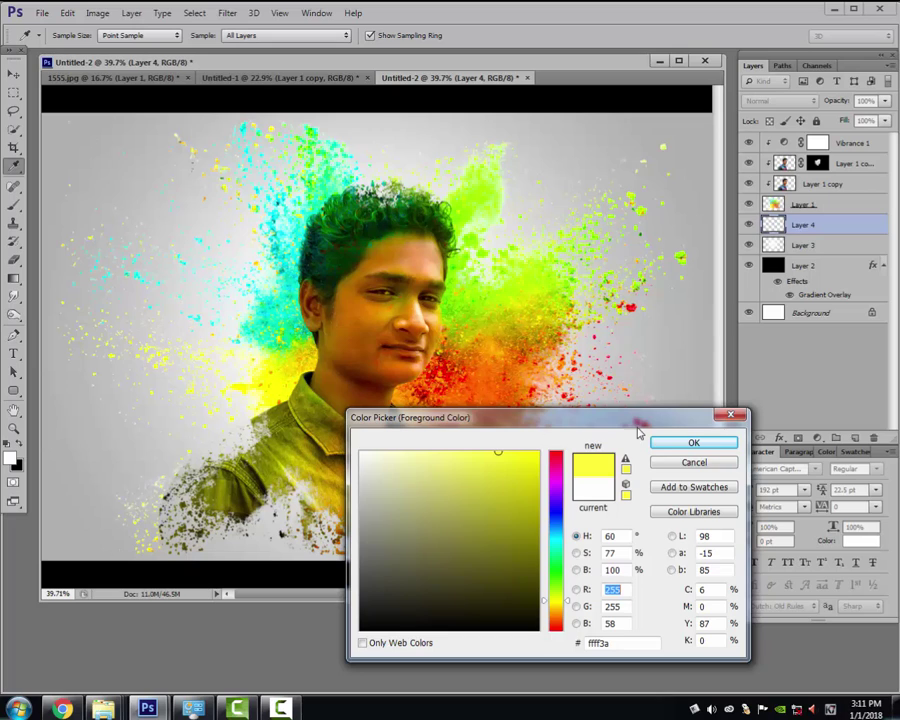
{"action": "left_click_drag", "start_coordinate": [330, 376], "coordinate": [286, 371]}
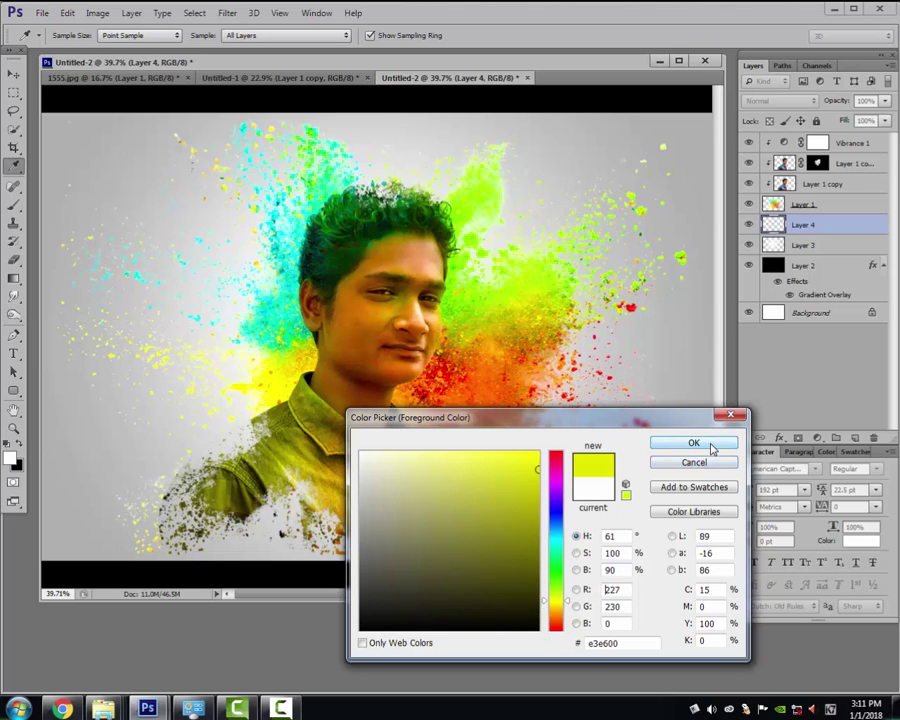
{"action": "left_click", "coordinate": [277, 374]}
{"action": "left_click", "coordinate": [690, 442]}
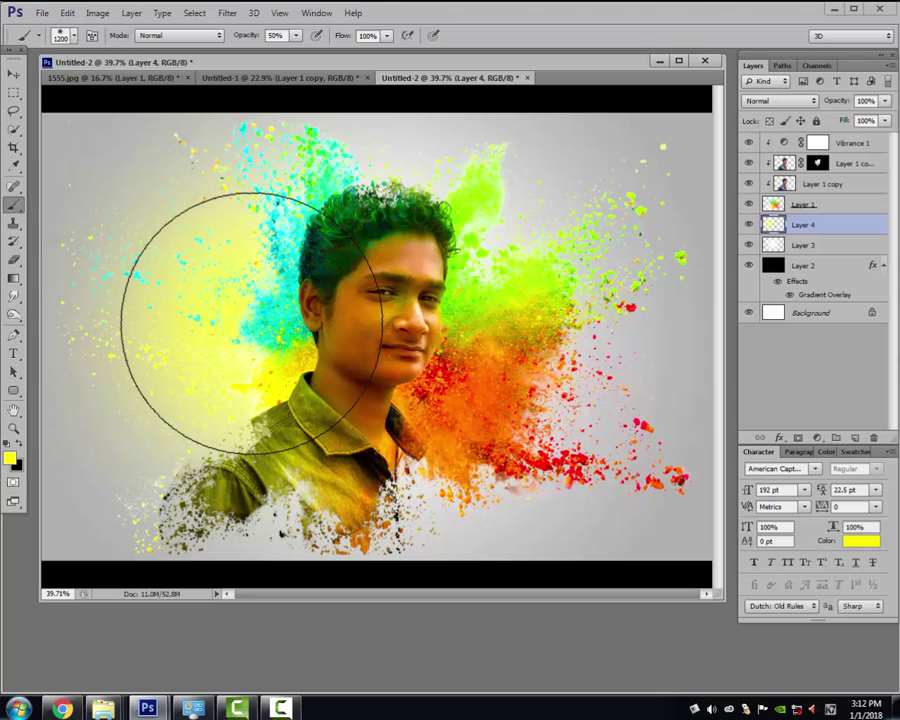
Move Layer 4 to the top, shifting its yellow glow right and enlarging it to 108%.
{"action": "key", "text": "ctrl+shift+bracketright"}
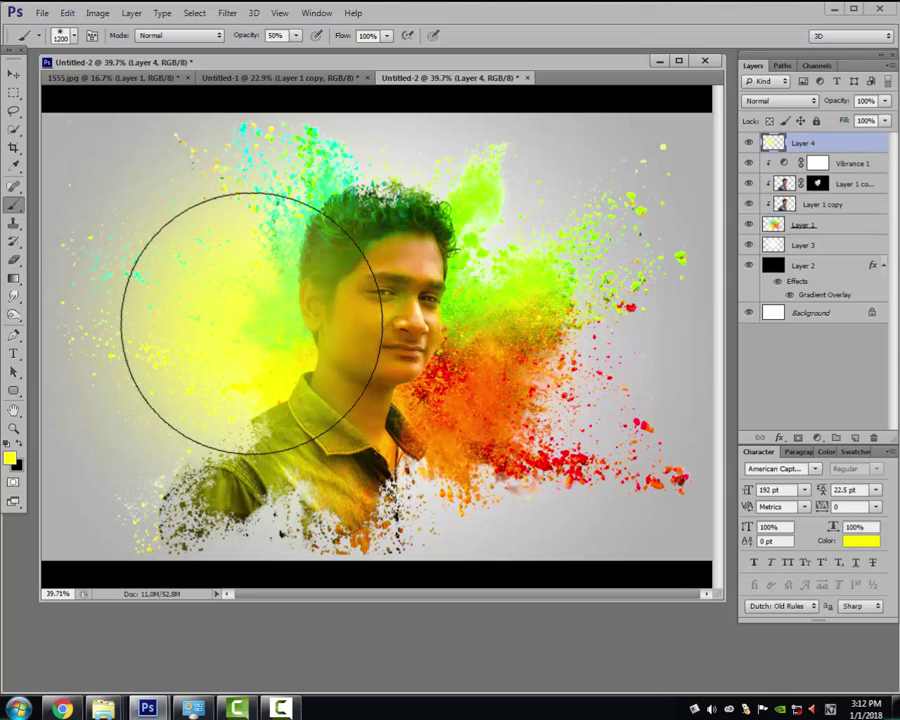
{"action": "key", "text": "ctrl+t"}
{"action": "left_click_drag", "start_coordinate": [252, 296], "coordinate": [279, 289]}
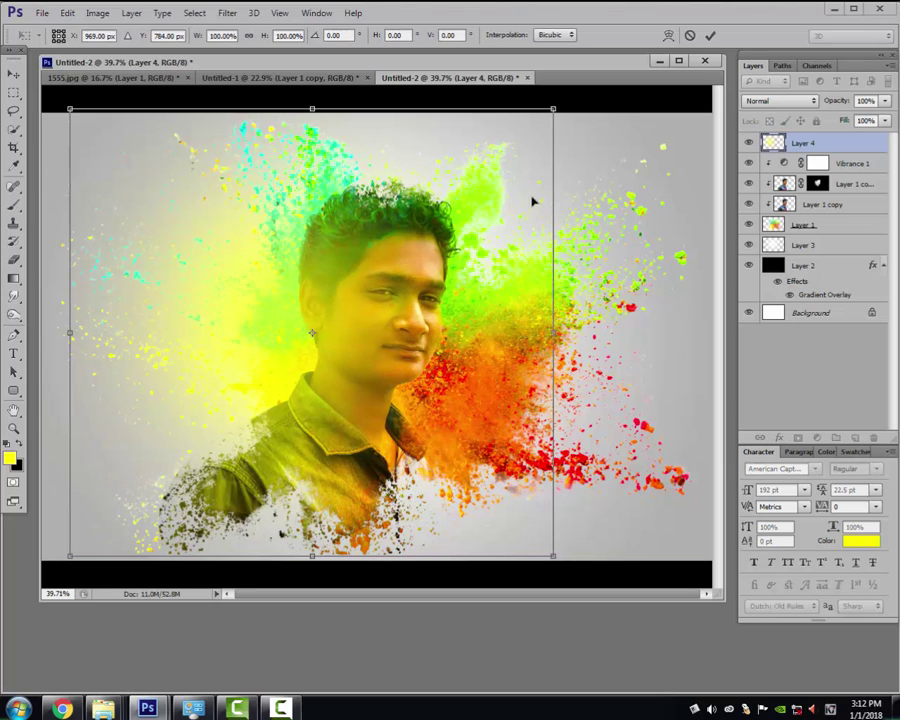
{"action": "left_click_drag", "start_coordinate": [553, 109], "coordinate": [577, 93]}
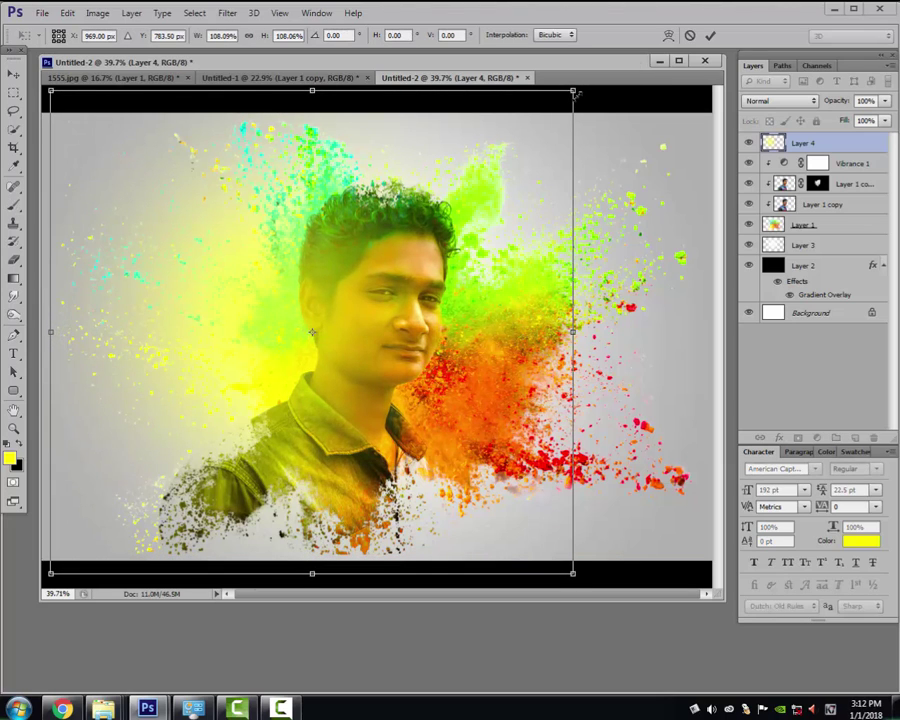
{"action": "key", "text": "Return"}
{"action": "key", "text": "b"}
Blend Layer 4 in Soft Light and toggle it to compare.
{"action": "left_click", "coordinate": [816, 101]}
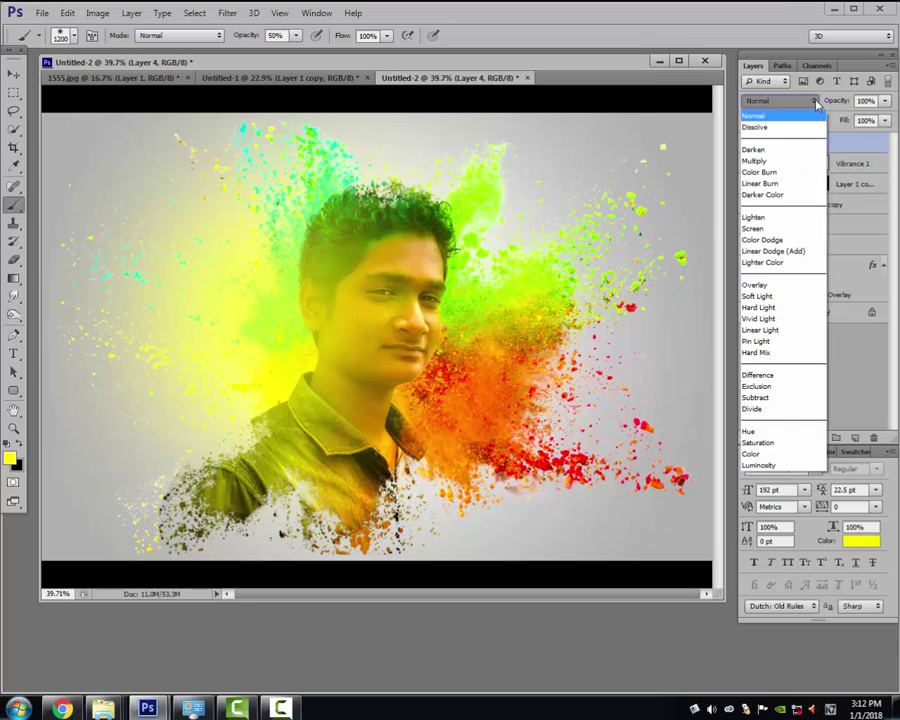
{"action": "left_click", "coordinate": [786, 296]}
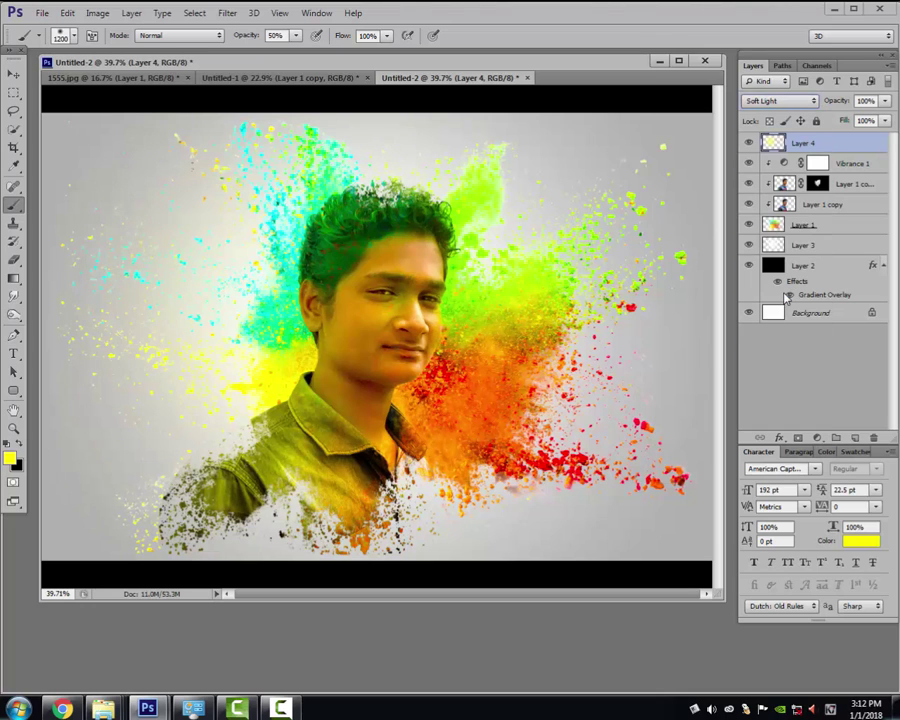
{"action": "left_click", "coordinate": [748, 145]}
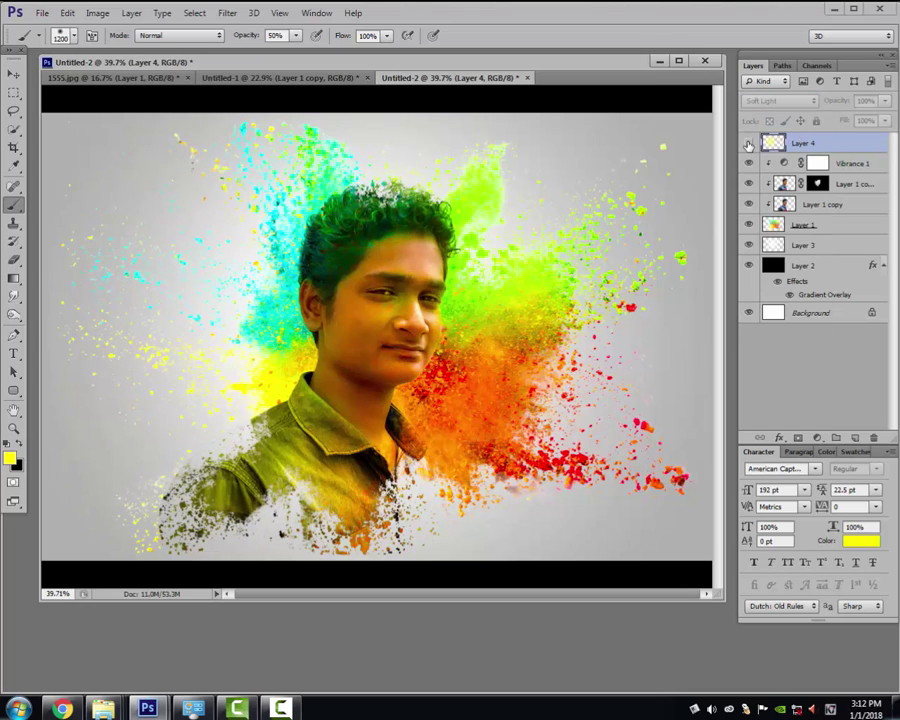
{"action": "left_click", "coordinate": [748, 145]}
{"action": "left_click", "coordinate": [748, 145]}
{"action": "left_click", "coordinate": [748, 145]}
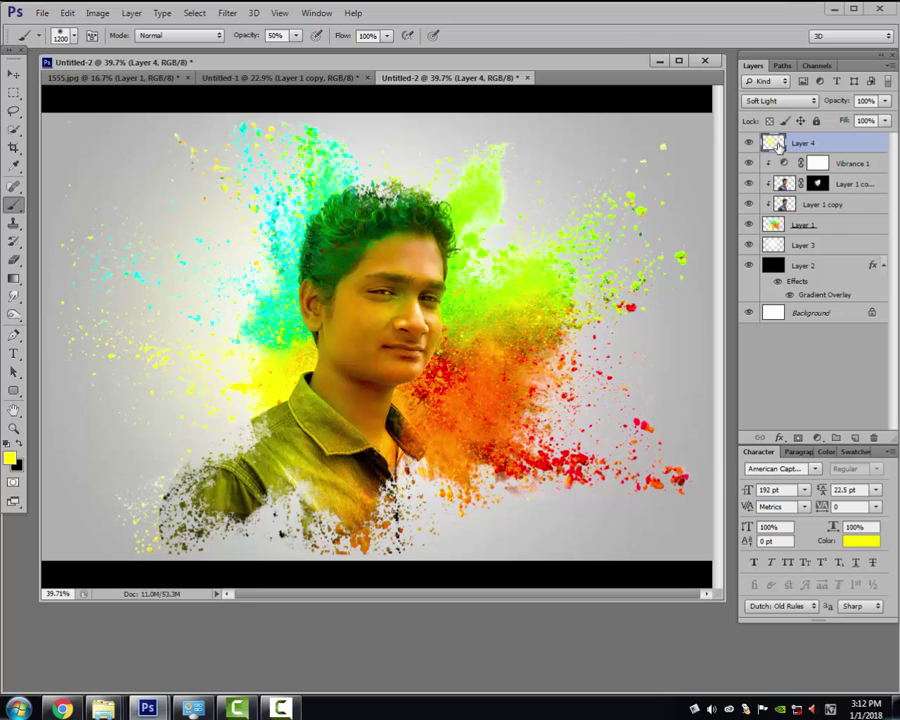
Switch to the Eraser and reduce its size from 200 to 150.
{"action": "key", "text": "e"}
{"action": "key", "text": "alt+e"}
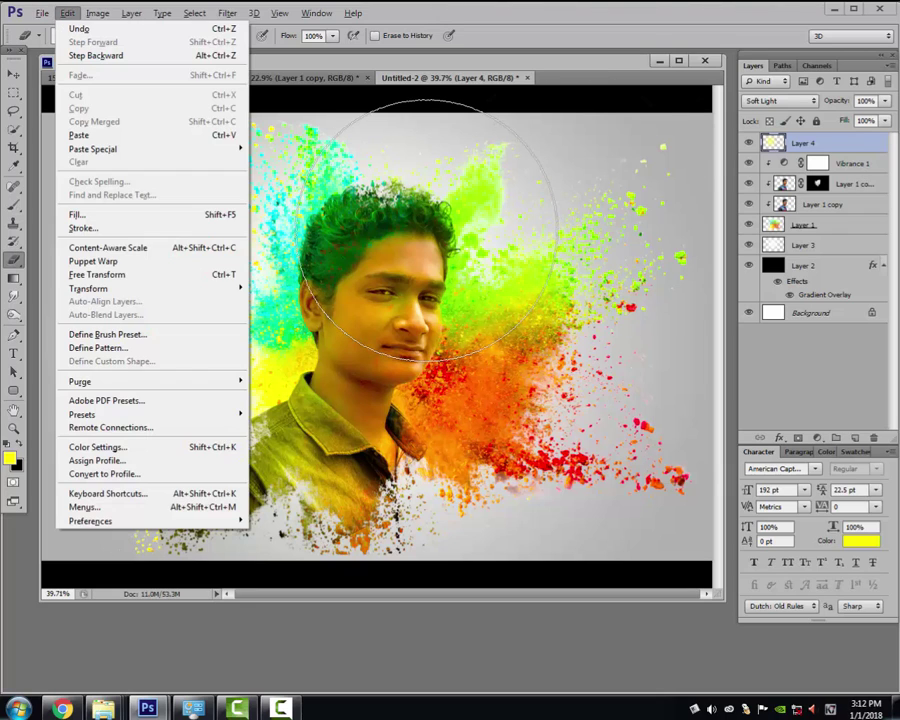
{"action": "key", "text": "Escape"}
{"action": "key", "text": "alt+e"}
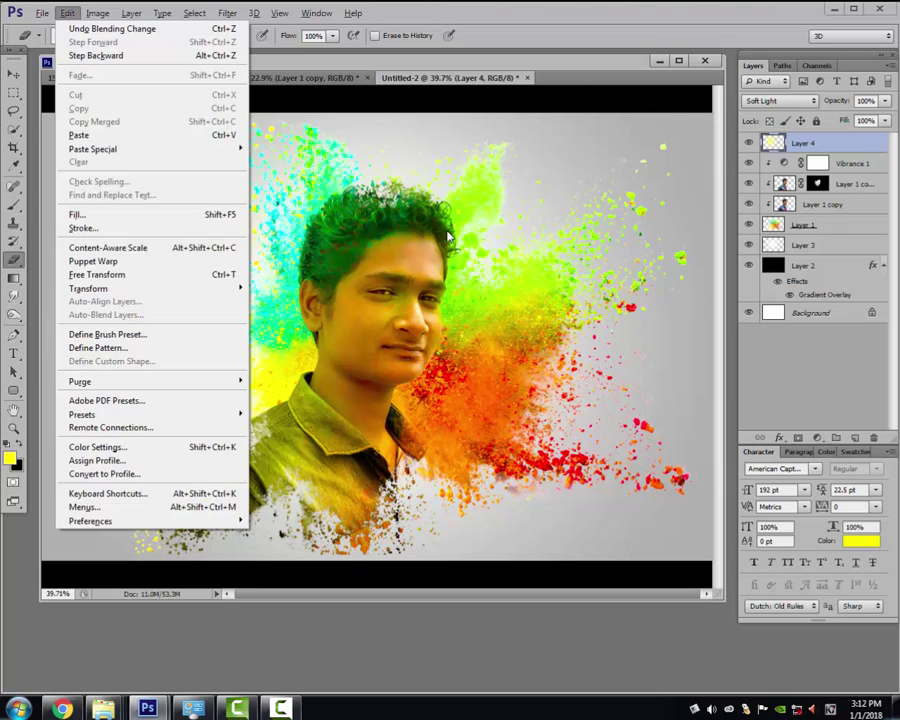
{"action": "key", "text": "Escape"}
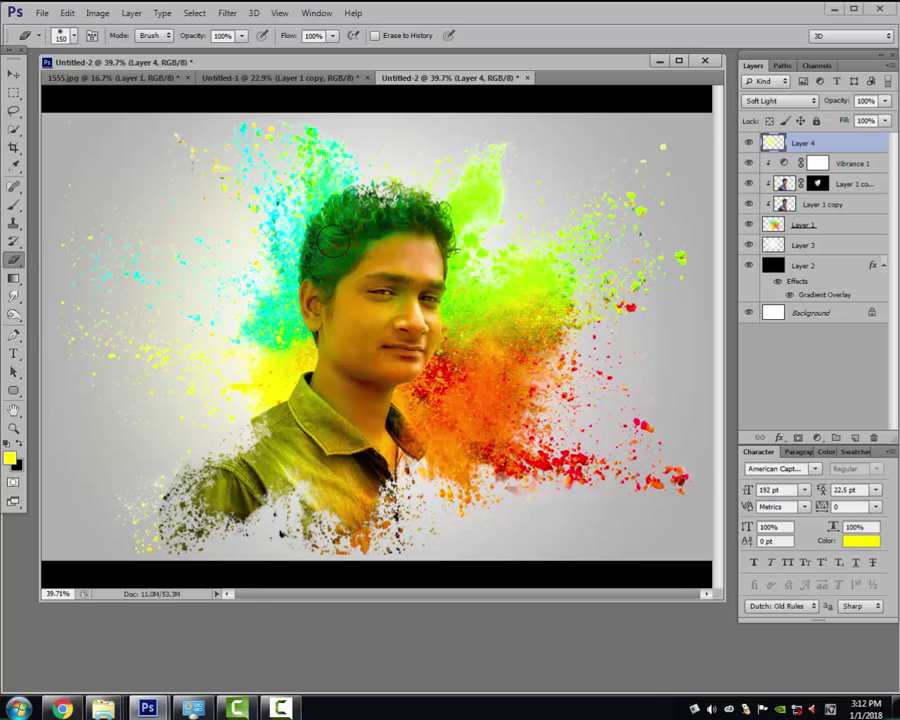
{"action": "key", "text": "b"}
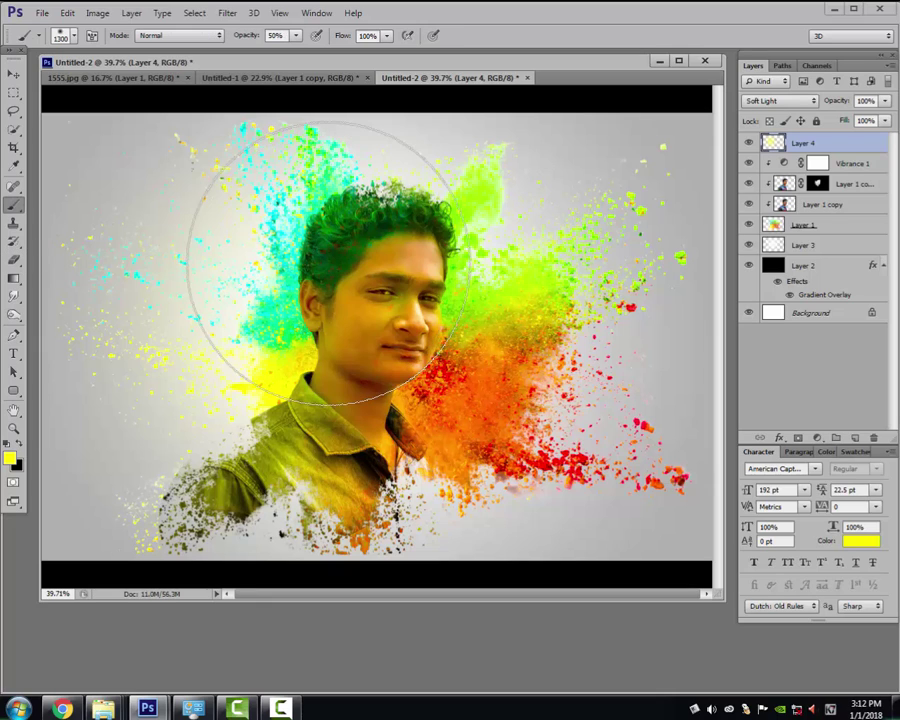
{"action": "key", "text": "bracketleft"}
{"action": "key", "text": "bracketleft"}
{"action": "key", "text": "bracketleft"}
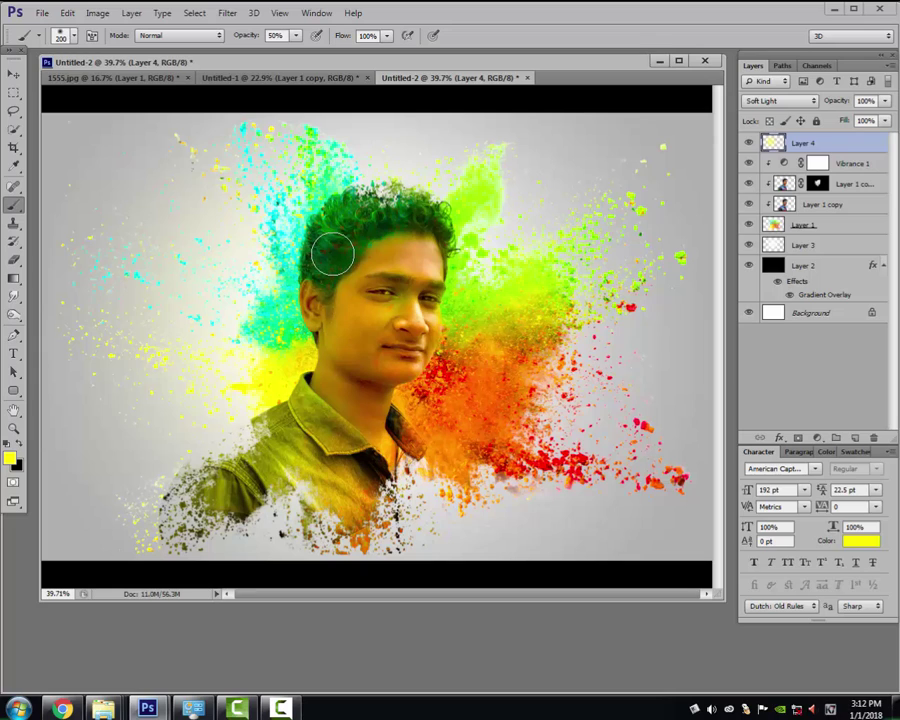
{"action": "key", "text": "e"}
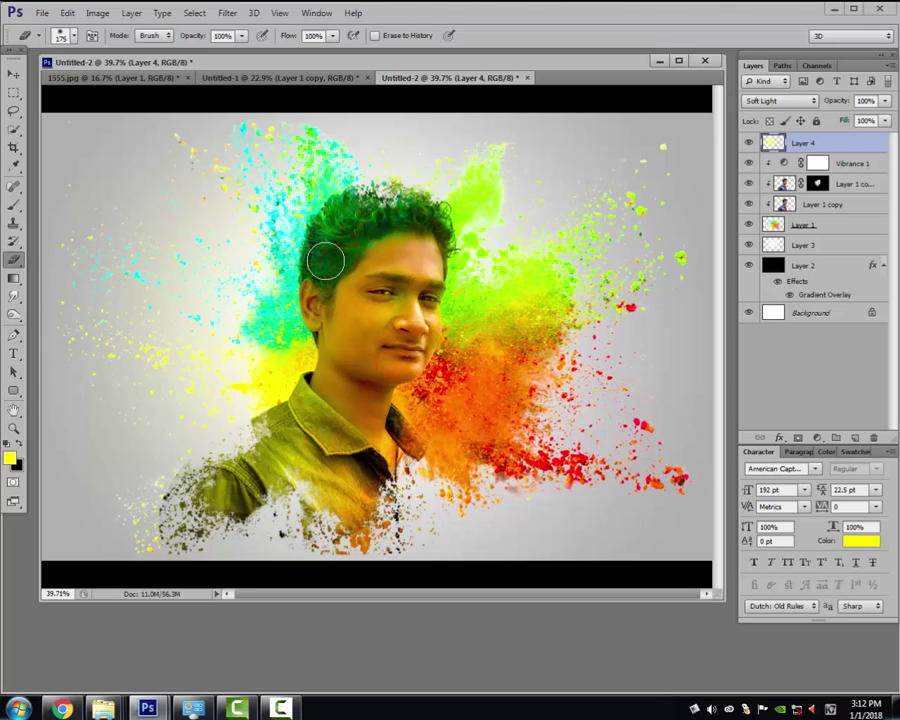
{"action": "key", "text": "bracketleft"}
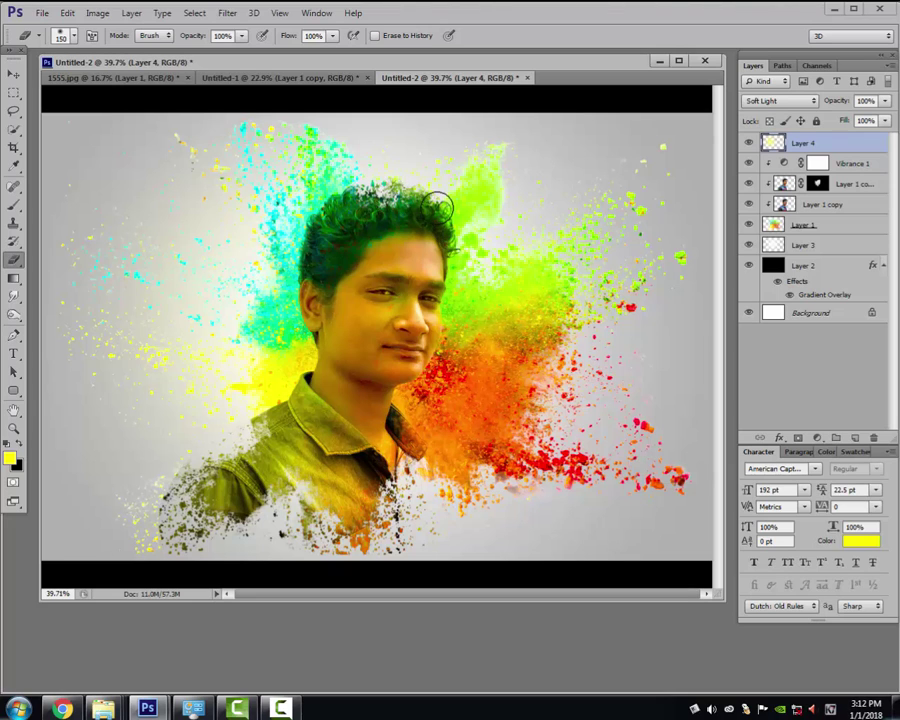
{"action": "key", "text": "bracketleft"}
In Full Screen Mode, paint Layer 1 copy's mask to brighten the forehead.
{"action": "key", "text": "f"}
{"action": "key", "text": "f"}
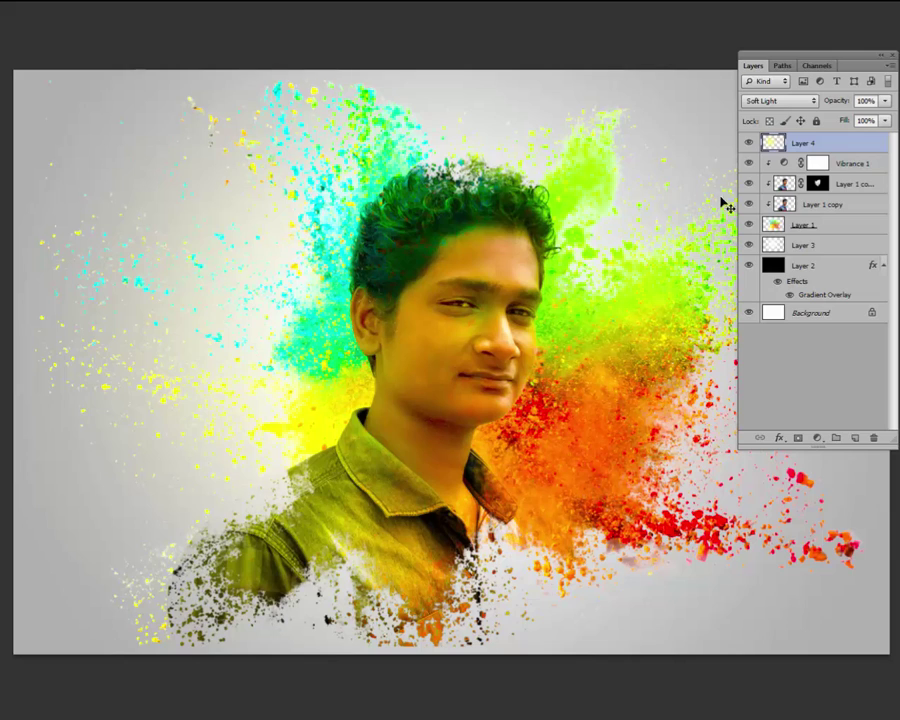
{"action": "left_click", "coordinate": [818, 185]}
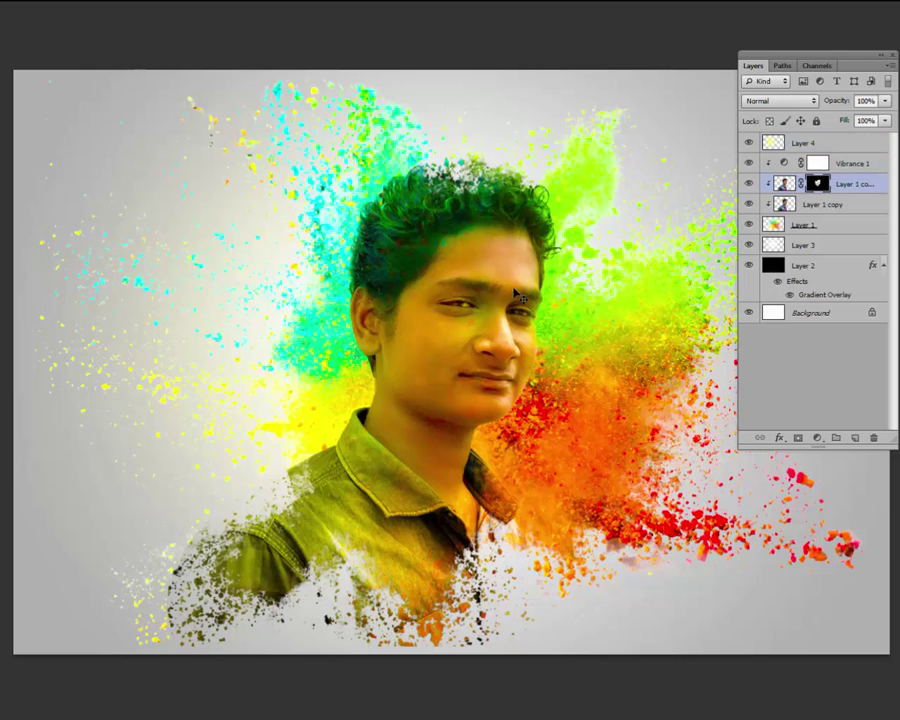
{"action": "key", "text": "b"}
{"action": "left_click_drag", "start_coordinate": [510, 312], "coordinate": [455, 253]}
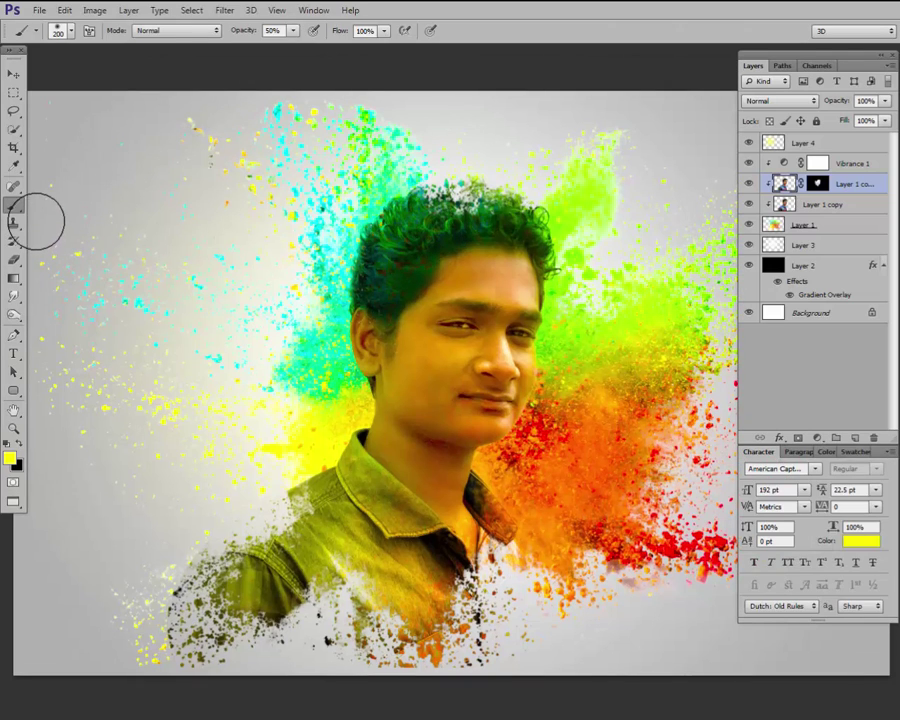
Burn the top and edges of the hair darker with the Burn tool on Shadows.
{"action": "key", "text": "o"}
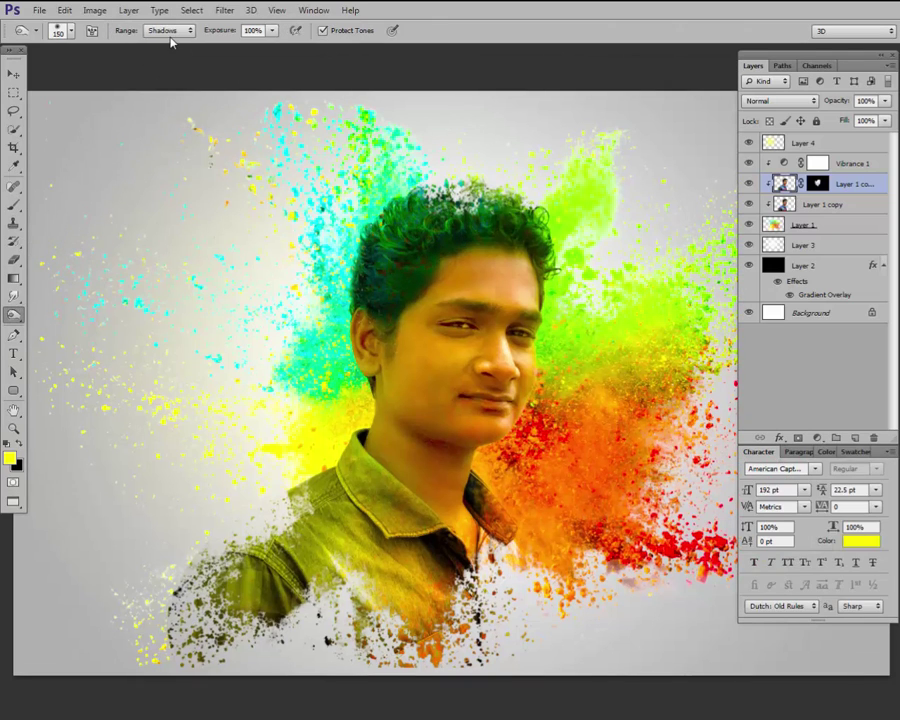
{"action": "left_click", "coordinate": [452, 180]}
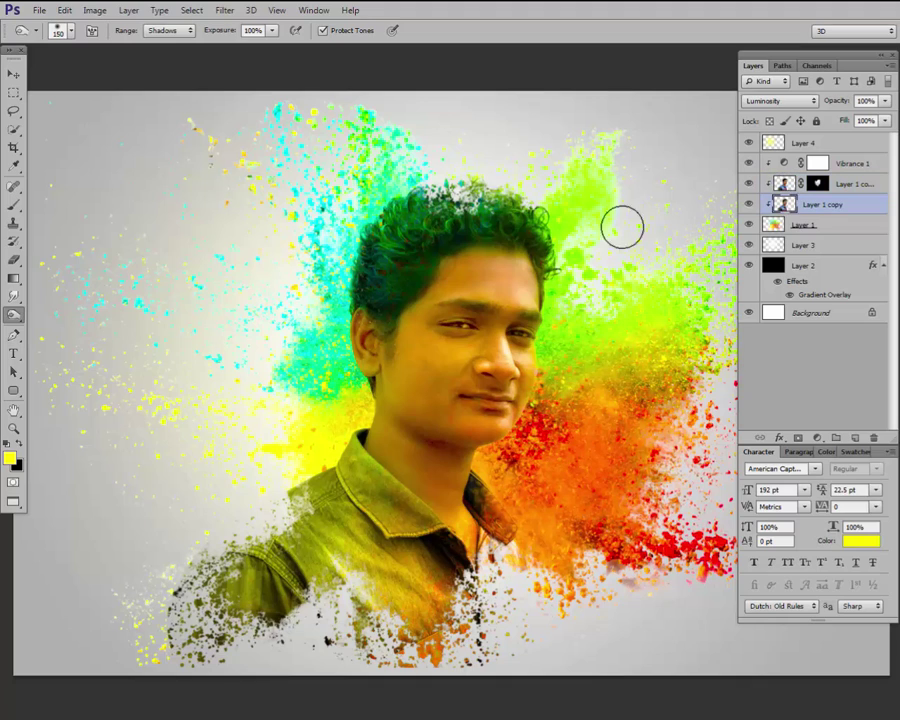
{"action": "left_click_drag", "start_coordinate": [415, 214], "coordinate": [437, 207]}
{"action": "key", "text": "ctrl+z"}
{"action": "type", "text": "30"}
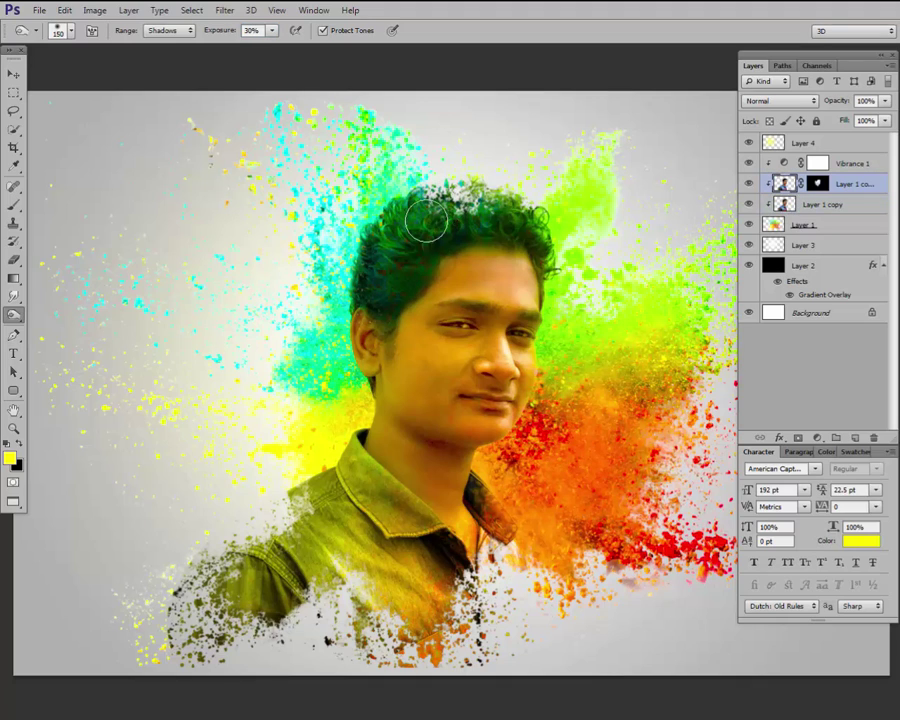
{"action": "left_click", "coordinate": [780, 205]}
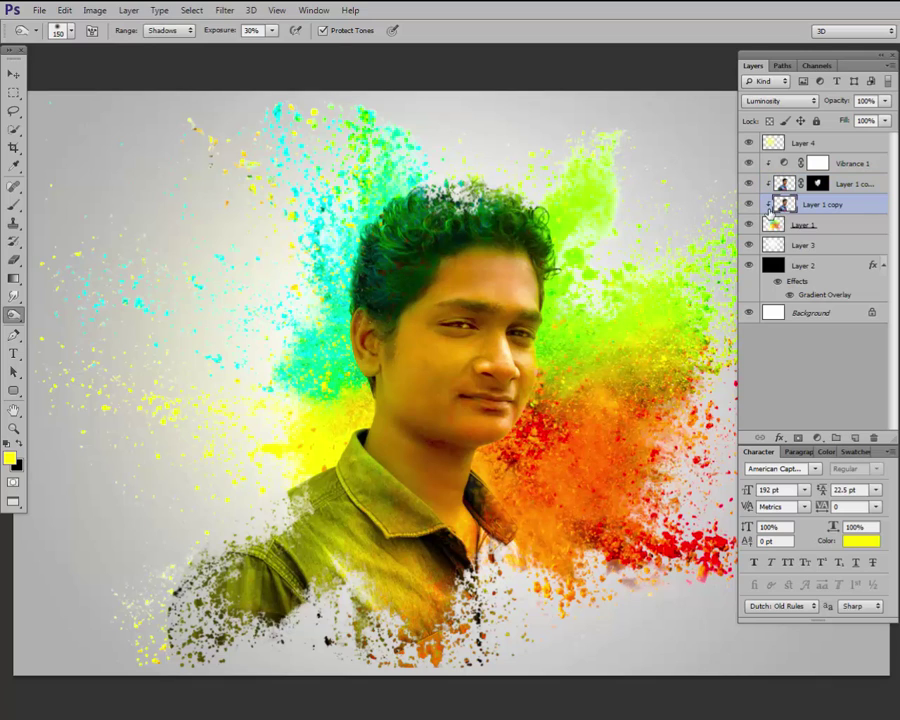
{"action": "left_click_drag", "start_coordinate": [473, 177], "coordinate": [480, 225]}
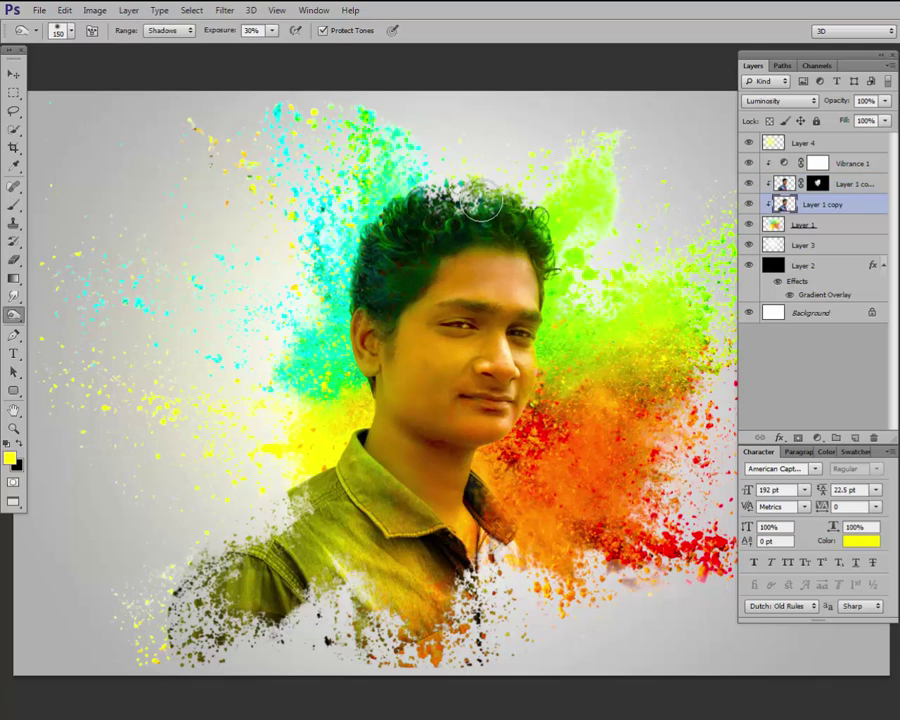
{"action": "mouse_move", "coordinate": [384, 298]}
{"action": "left_mouse_down"}
{"action": "mouse_move", "coordinate": [376, 267]}
{"action": "mouse_move", "coordinate": [522, 195]}
{"action": "mouse_move", "coordinate": [573, 257]}
{"action": "mouse_move", "coordinate": [581, 231]}
{"action": "left_mouse_up"}
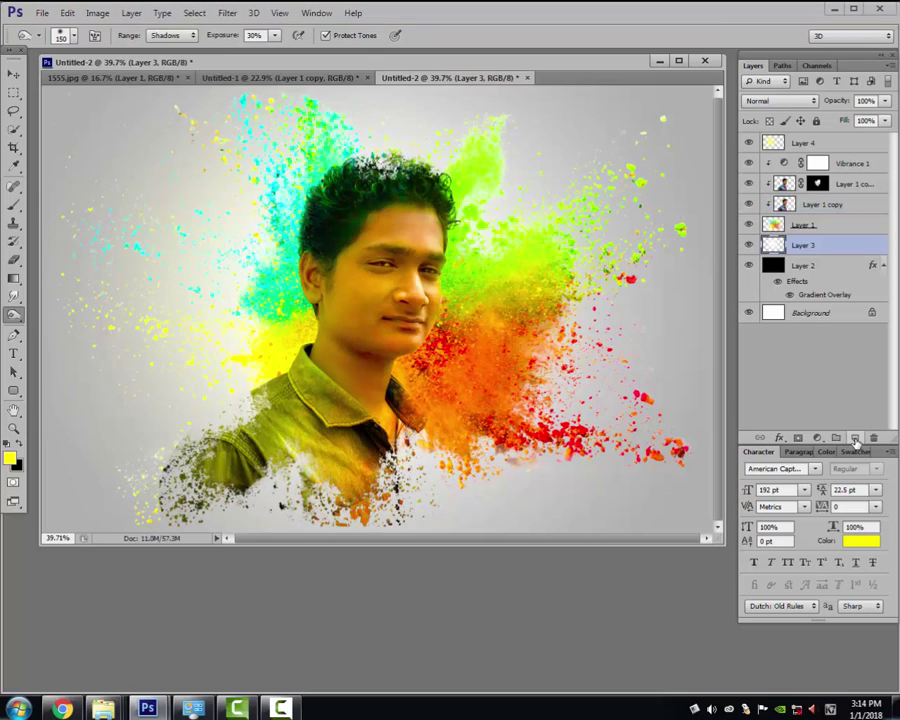
Create Layer 5 and paint a soft light-green glow sampled from the green splash.
{"action": "left_click", "coordinate": [855, 439]}
{"action": "key", "text": "b"}
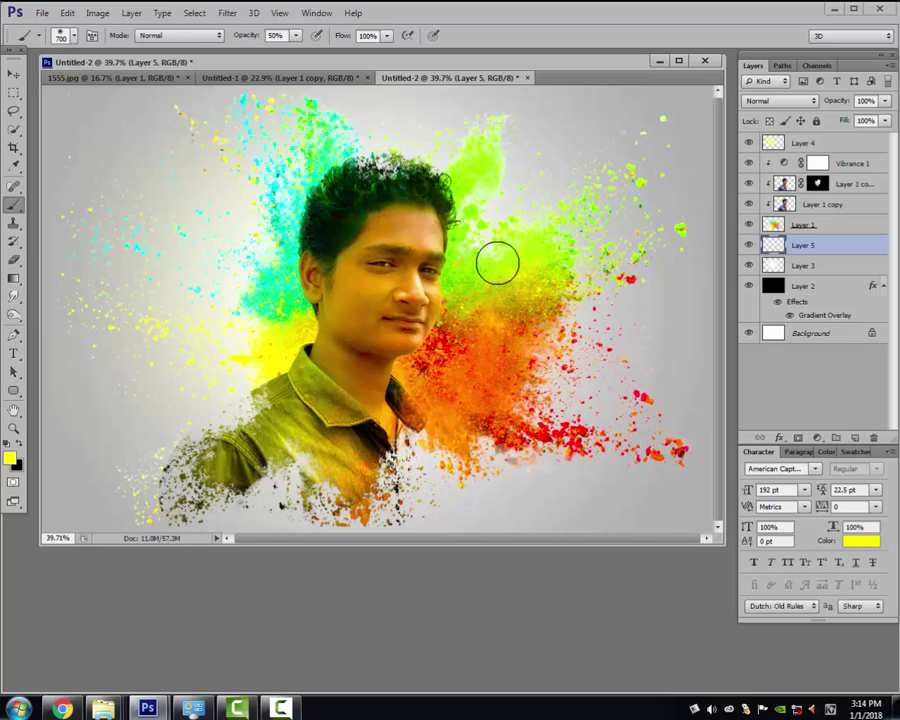
{"action": "left_click", "coordinate": [517, 238], "text": "alt"}
{"action": "left_click_drag", "start_coordinate": [510, 190], "coordinate": [506, 194]}
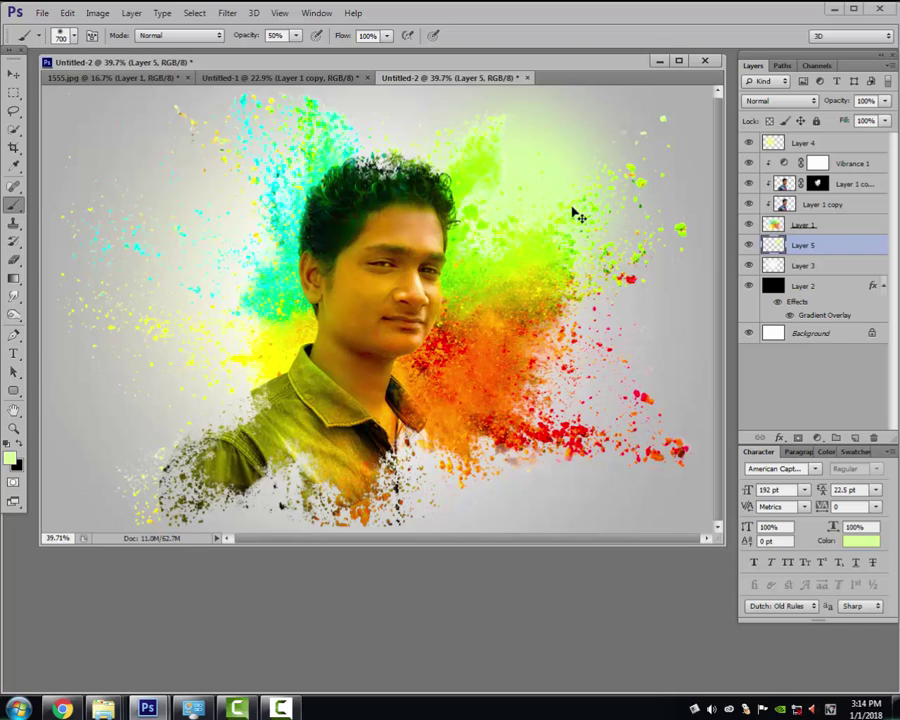
Reposition the green glow and enlarge it to about 124%.
{"action": "key", "text": "ctrl+t"}
{"action": "left_click_drag", "start_coordinate": [534, 197], "coordinate": [518, 205]}
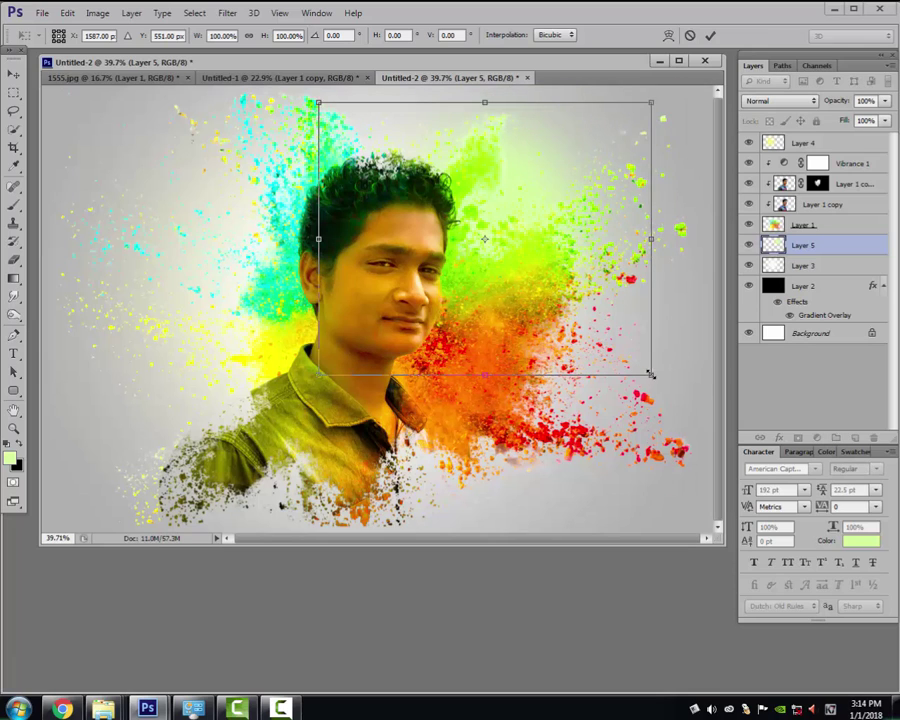
{"action": "left_click_drag", "start_coordinate": [650, 374], "coordinate": [680, 400]}
{"action": "left_click_drag", "start_coordinate": [597, 280], "coordinate": [598, 298]}
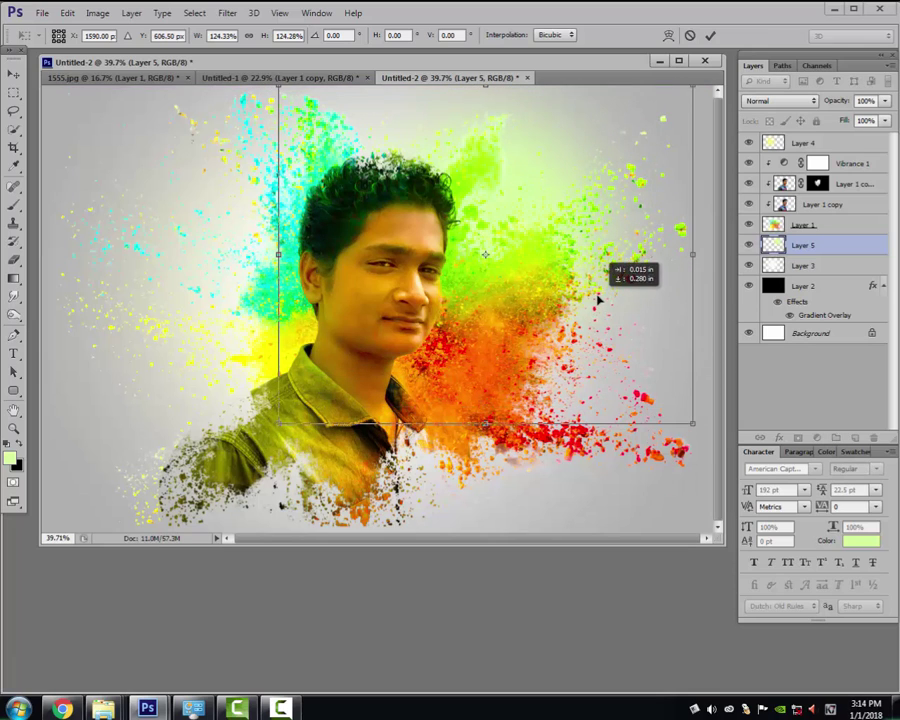
{"action": "key", "text": "Return"}
{"action": "key", "text": "b"}
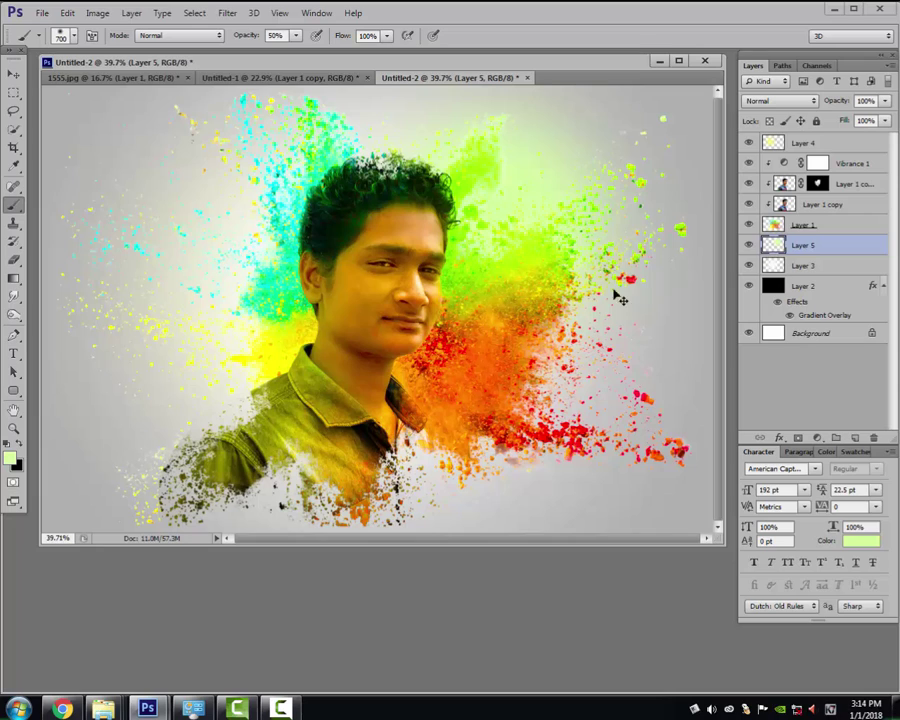
Create Layer 6 with a sampled orange glow dabbed over the orange splash, stretched upward.
{"action": "left_click", "coordinate": [855, 437]}
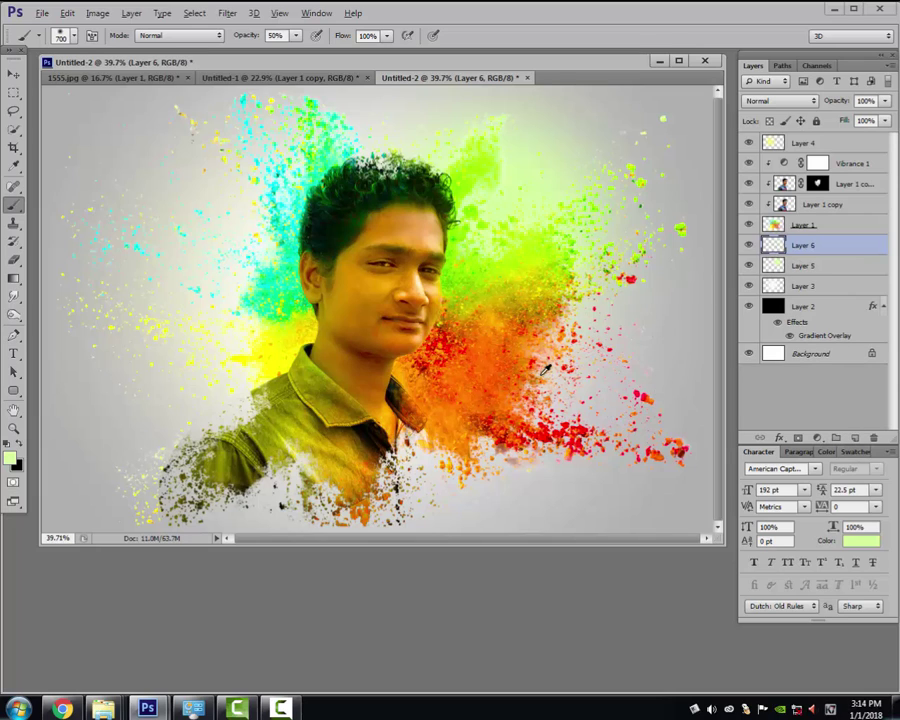
{"action": "left_click", "coordinate": [505, 362], "text": "alt"}
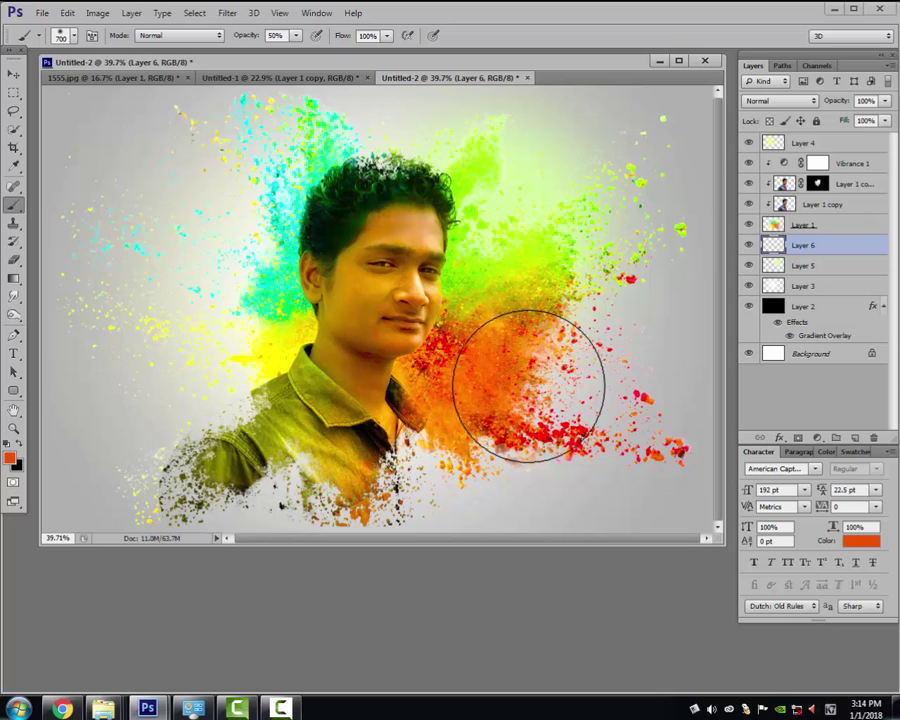
{"action": "left_click", "coordinate": [530, 388]}
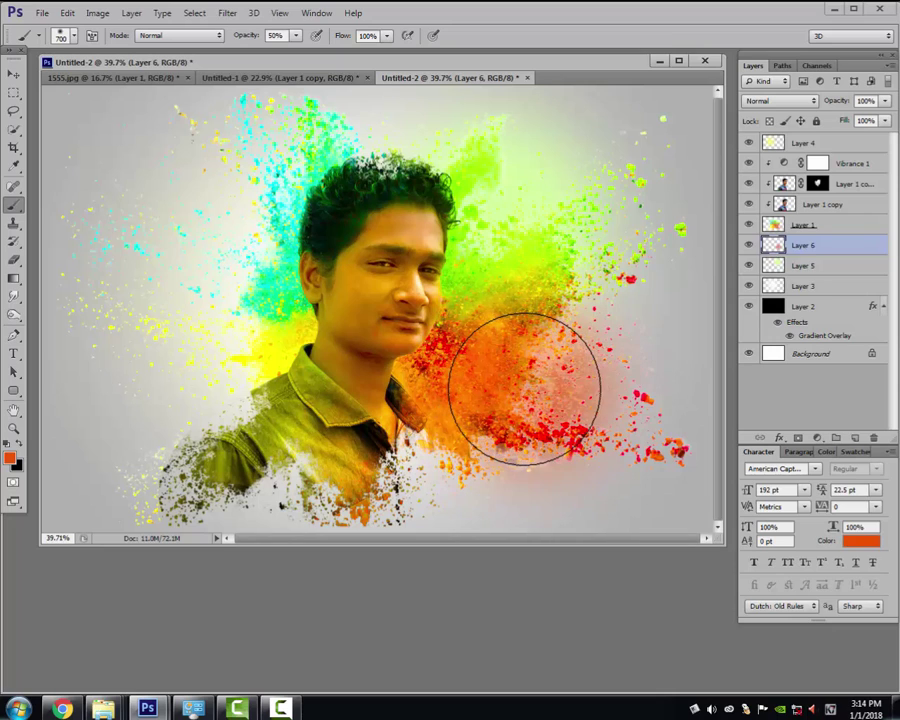
{"action": "key", "text": "ctrl+t"}
{"action": "left_click_drag", "start_coordinate": [550, 401], "coordinate": [547, 403]}
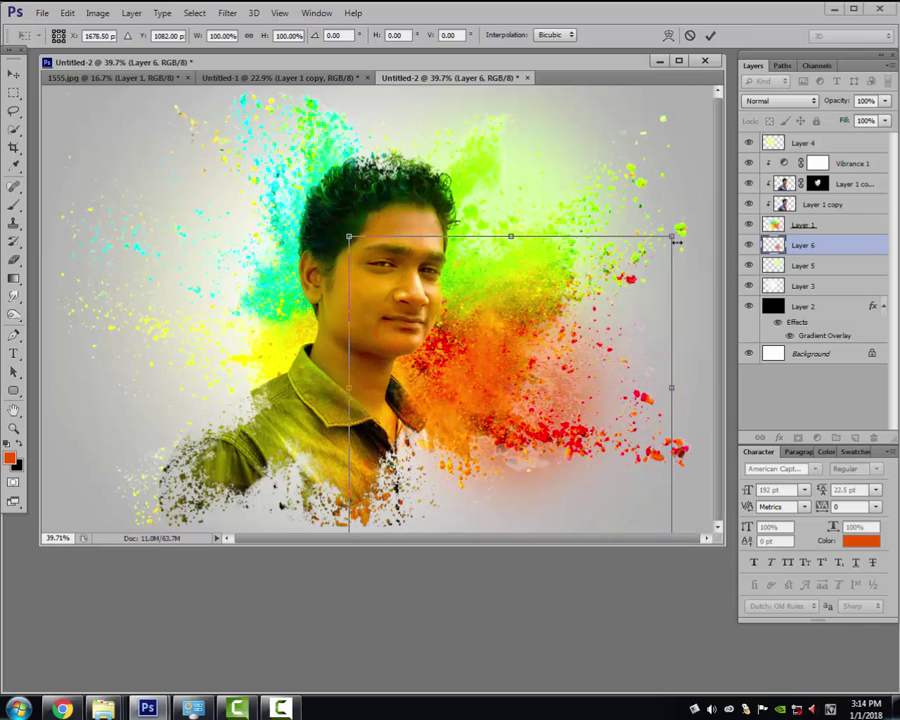
{"action": "left_click_drag", "start_coordinate": [676, 241], "coordinate": [679, 229]}
{"action": "key", "text": "Return"}
Move Layer 6 to the top in Overlay mode and shift the glow down-right.
{"action": "key", "text": "ctrl+shift+bracketright"}
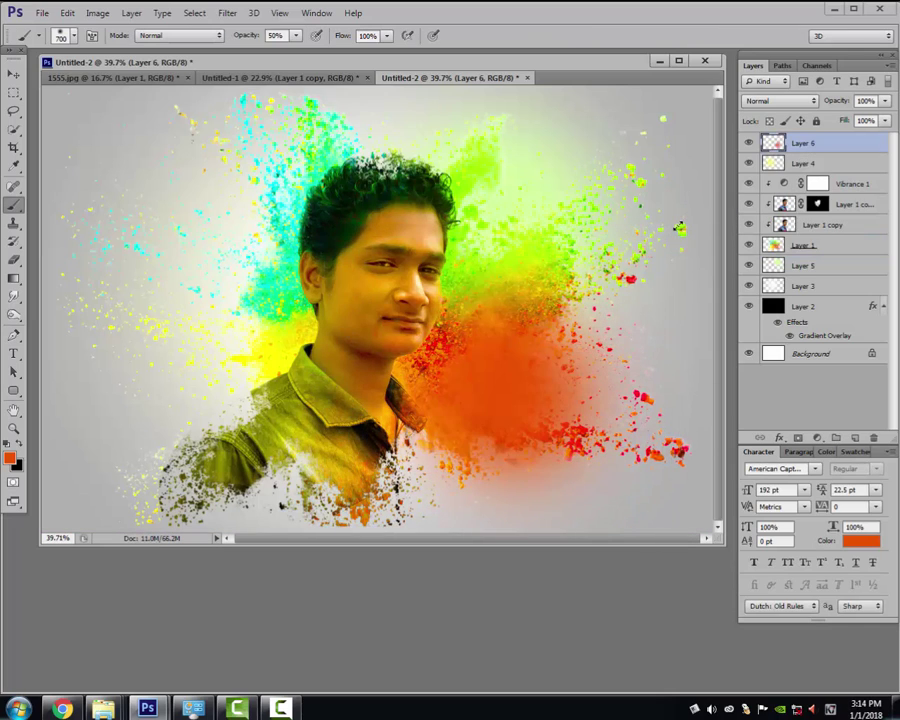
{"action": "left_click", "coordinate": [812, 101]}
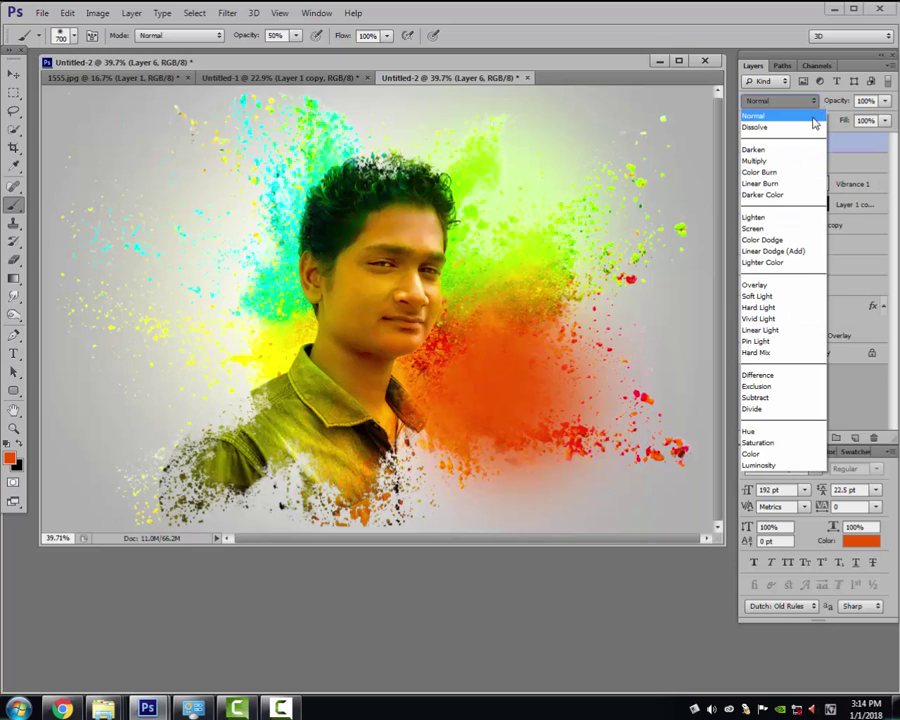
{"action": "left_click", "coordinate": [775, 287]}
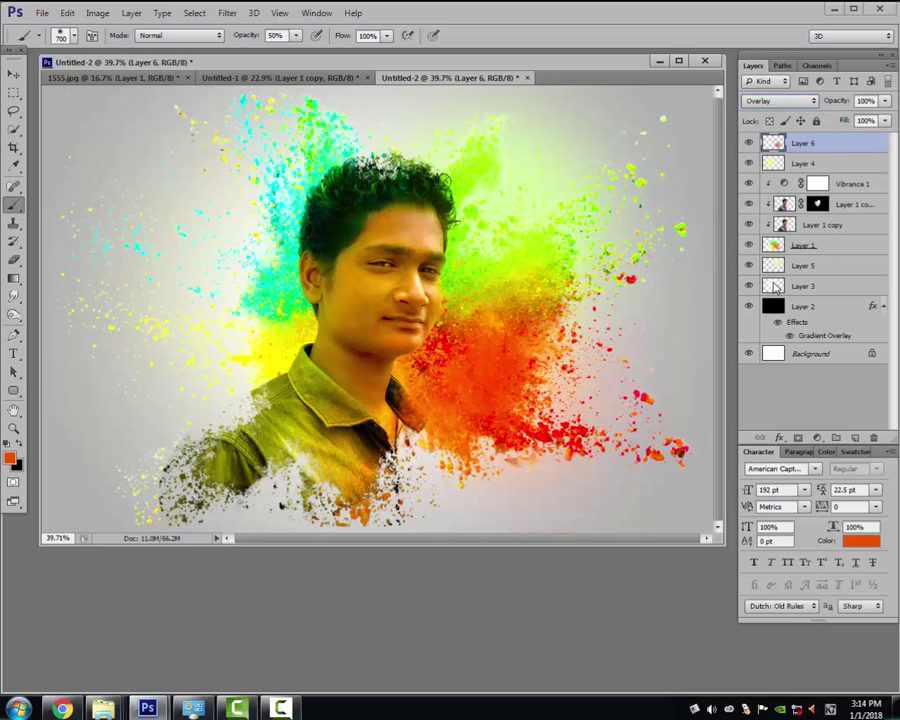
{"action": "key", "text": "ctrl+t"}
{"action": "left_click_drag", "start_coordinate": [516, 386], "coordinate": [536, 395]}
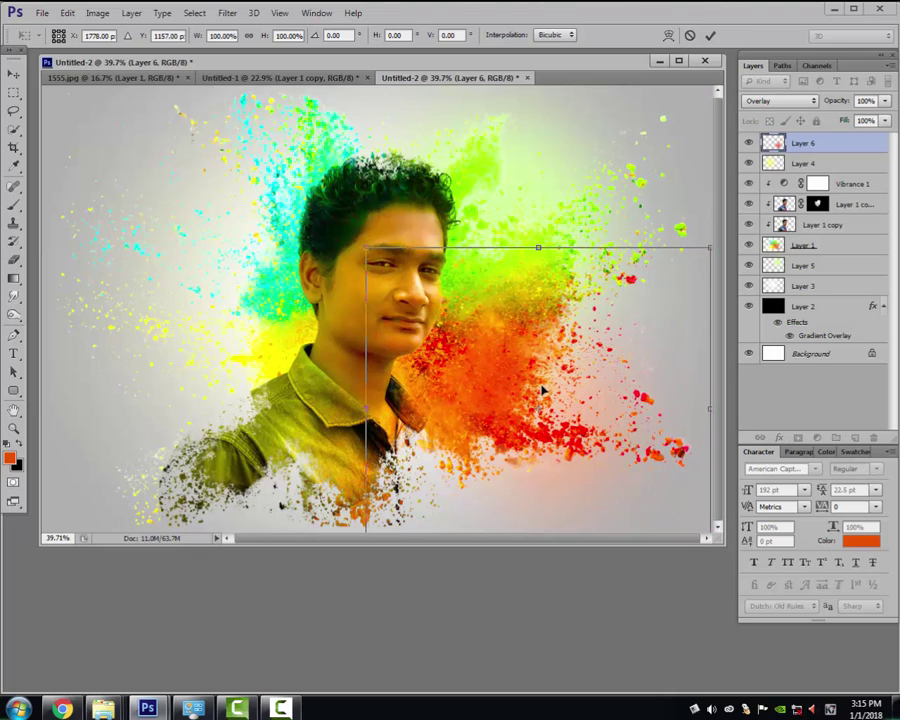
{"action": "key", "text": "Return"}
{"action": "key", "text": "b"}
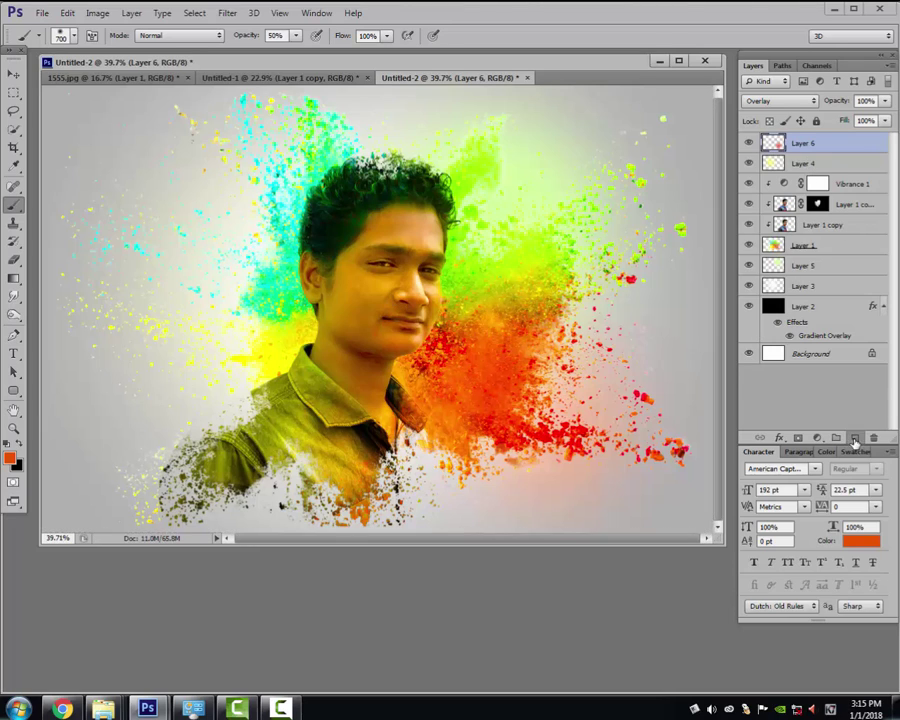
Add a new layer and paint a white glow over the green splash beside the face.
{"action": "left_click", "coordinate": [854, 441]}
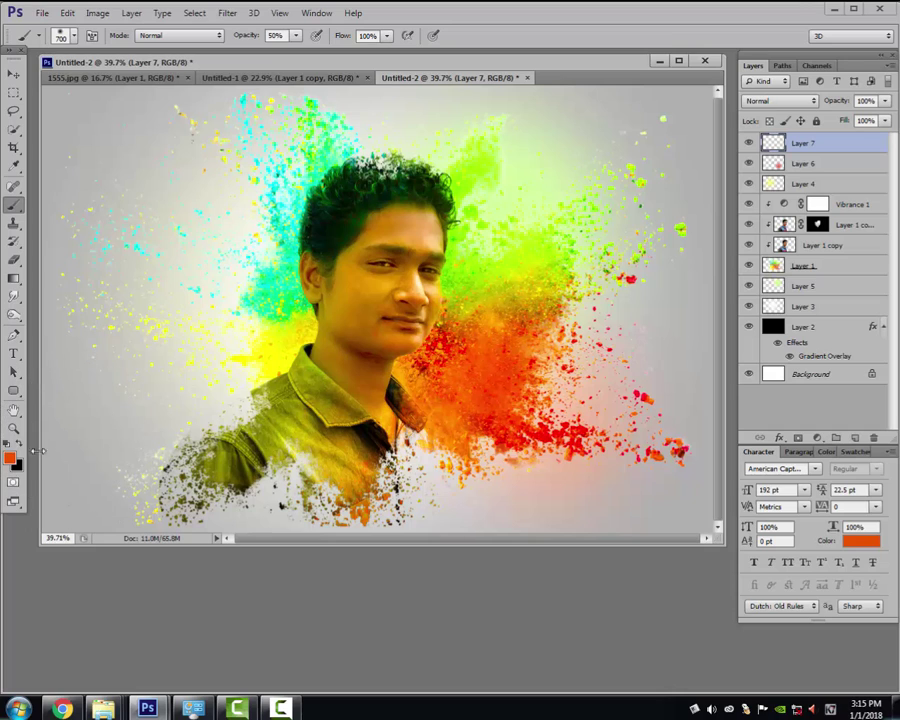
{"action": "left_click", "coordinate": [10, 458]}
{"action": "left_click_drag", "start_coordinate": [416, 484], "coordinate": [361, 453]}
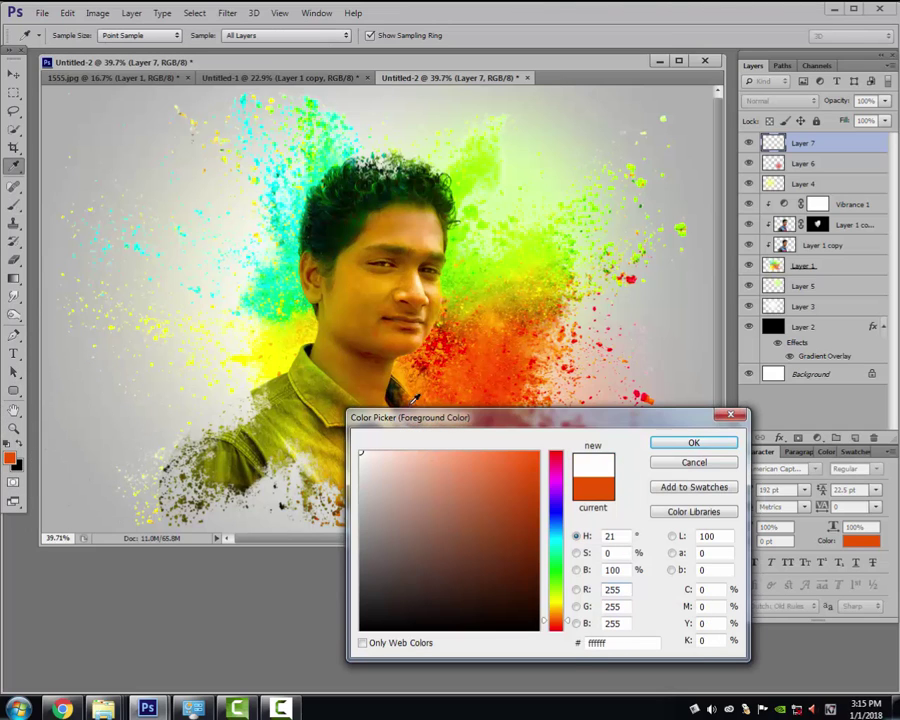
{"action": "left_click", "coordinate": [697, 451]}
{"action": "key", "text": "b"}
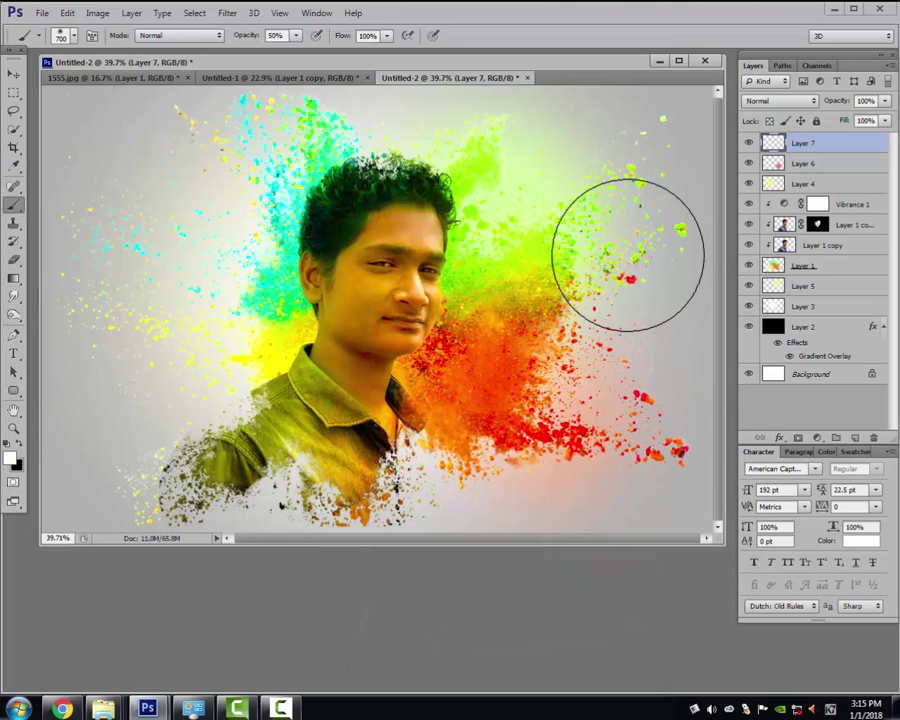
{"action": "mouse_move", "coordinate": [490, 252]}
{"action": "left_mouse_down"}
{"action": "mouse_move", "coordinate": [480, 223]}
{"action": "mouse_move", "coordinate": [467, 224]}
{"action": "left_mouse_up"}
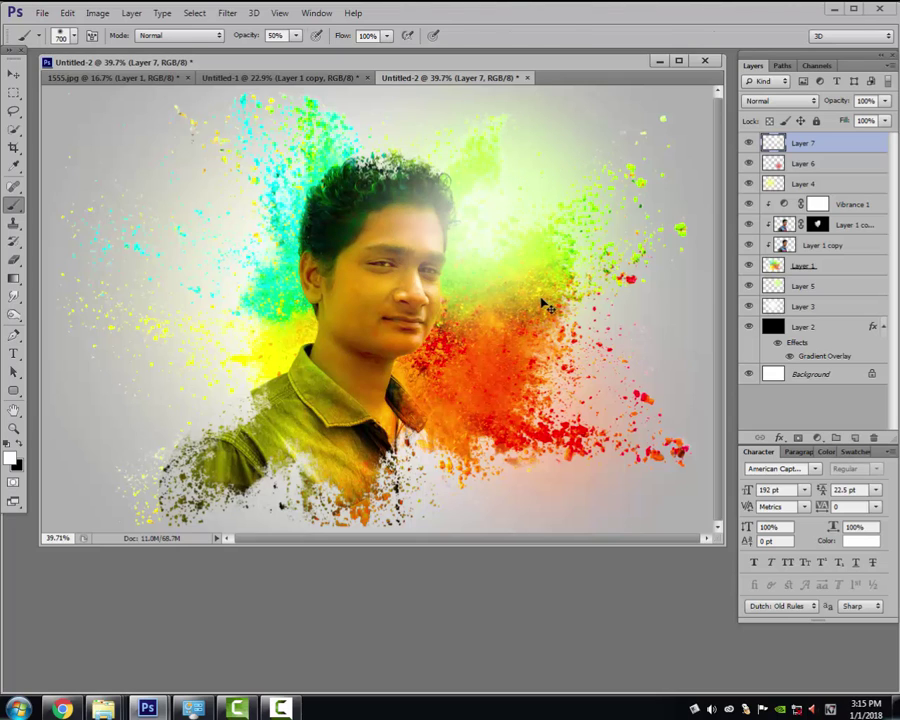
Move the white glow right and up and enlarge it to about 153%.
{"action": "key", "text": "ctrl+t"}
{"action": "left_click_drag", "start_coordinate": [535, 274], "coordinate": [574, 275]}
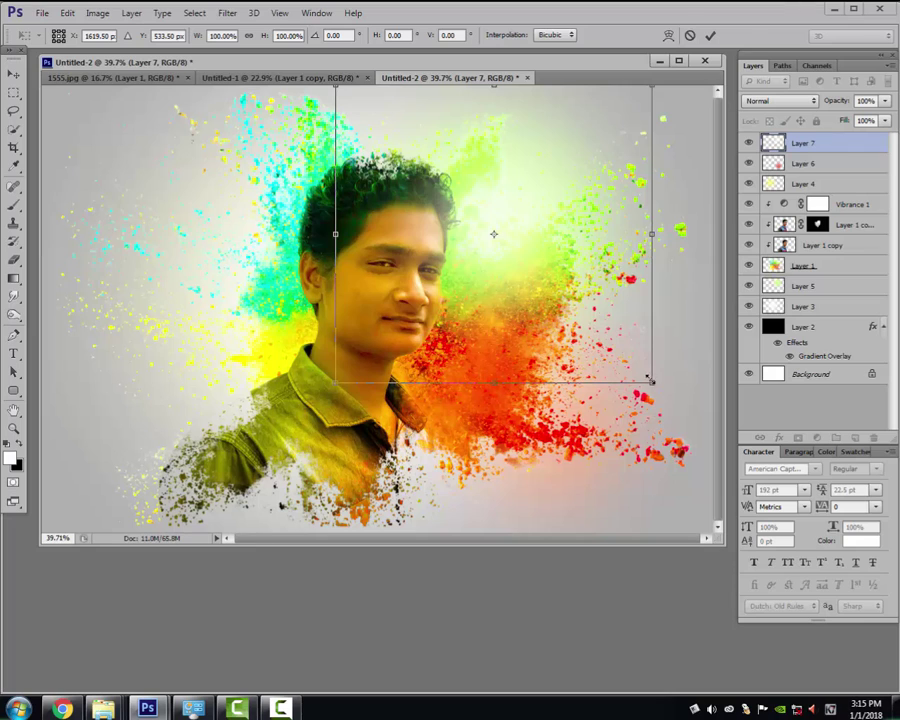
{"action": "left_click_drag", "start_coordinate": [649, 380], "coordinate": [686, 514]}
{"action": "left_click_drag", "start_coordinate": [550, 345], "coordinate": [588, 337]}
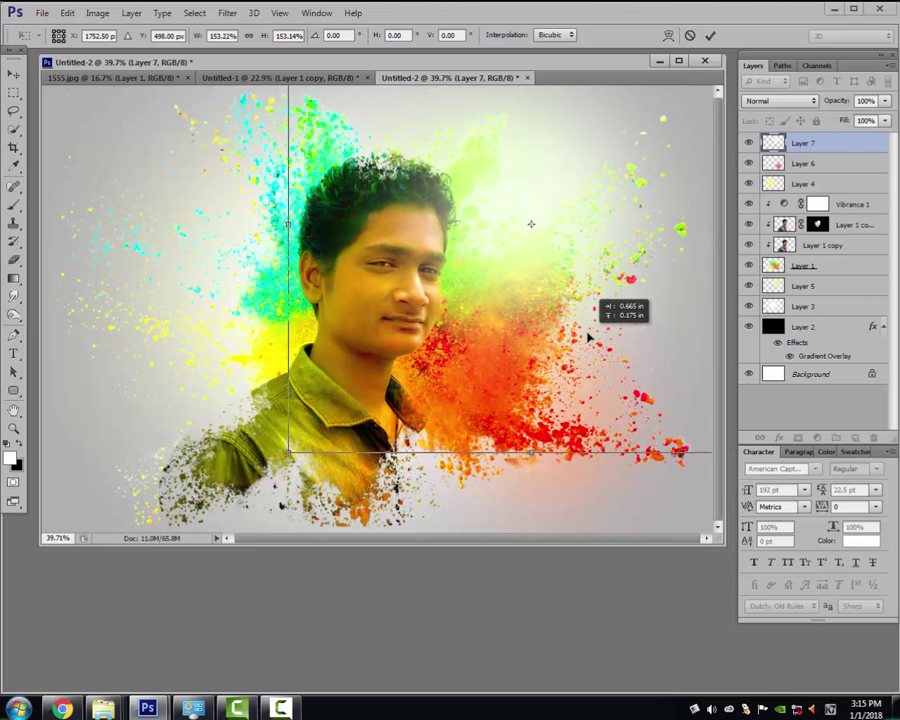
{"action": "key", "text": "Return"}
{"action": "key", "text": "b"}
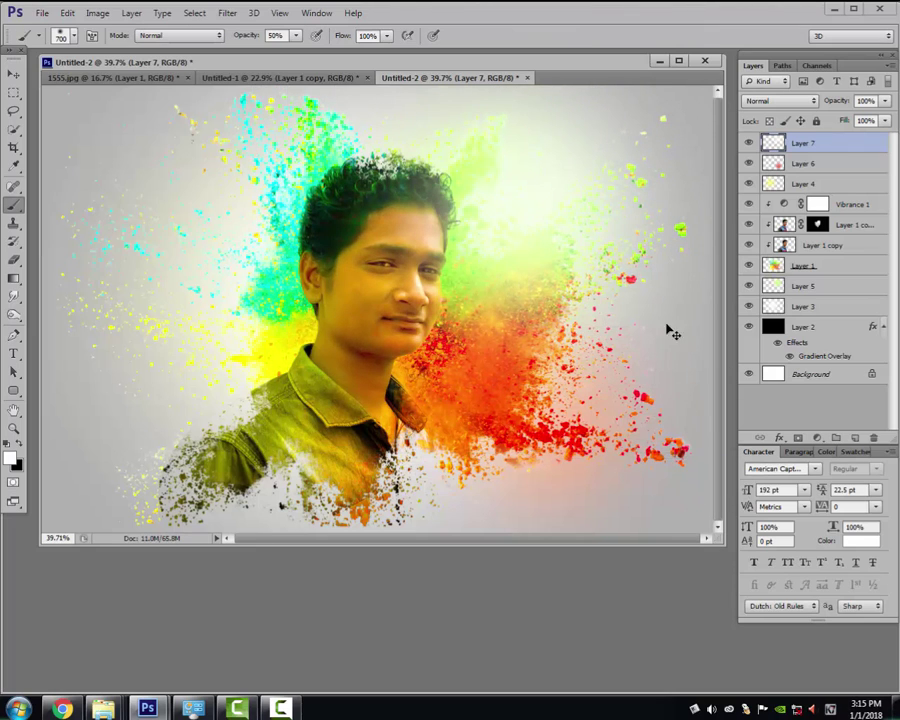
Blend the Layer 7 glow as Overlay and shift it toward the face.
{"action": "left_click", "coordinate": [815, 101]}
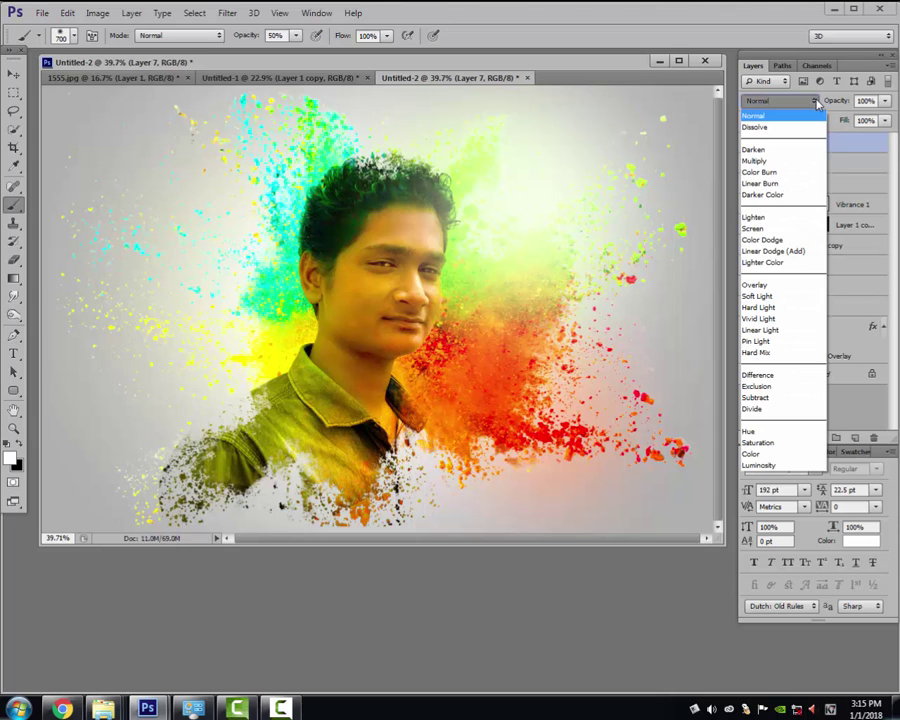
{"action": "left_click", "coordinate": [777, 285]}
{"action": "key", "text": "ctrl+t"}
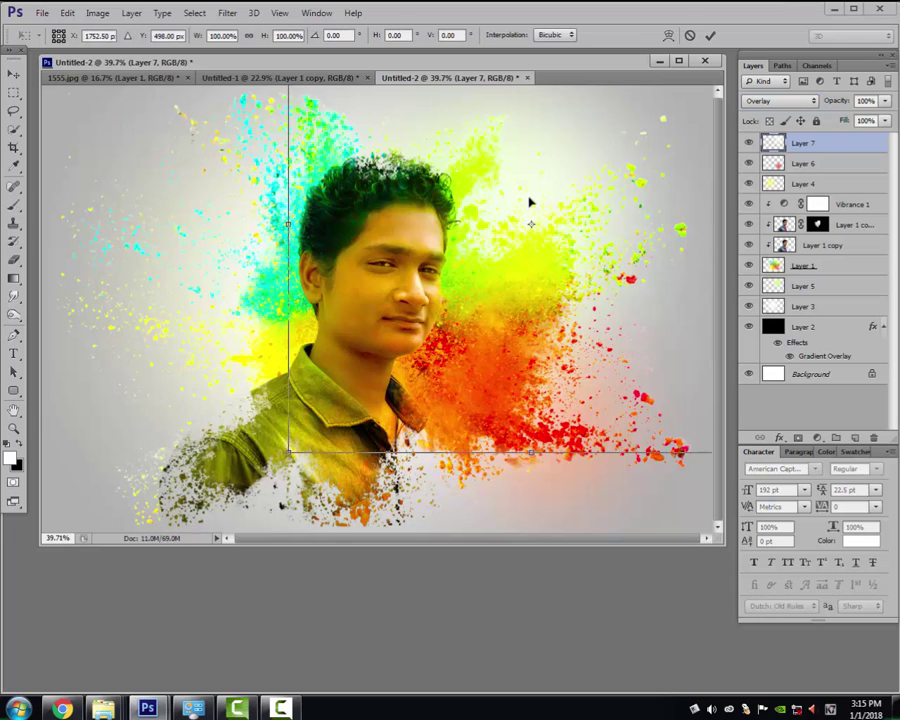
{"action": "left_click_drag", "start_coordinate": [532, 200], "coordinate": [509, 252]}
{"action": "key", "text": "Return"}
{"action": "key", "text": "b"}
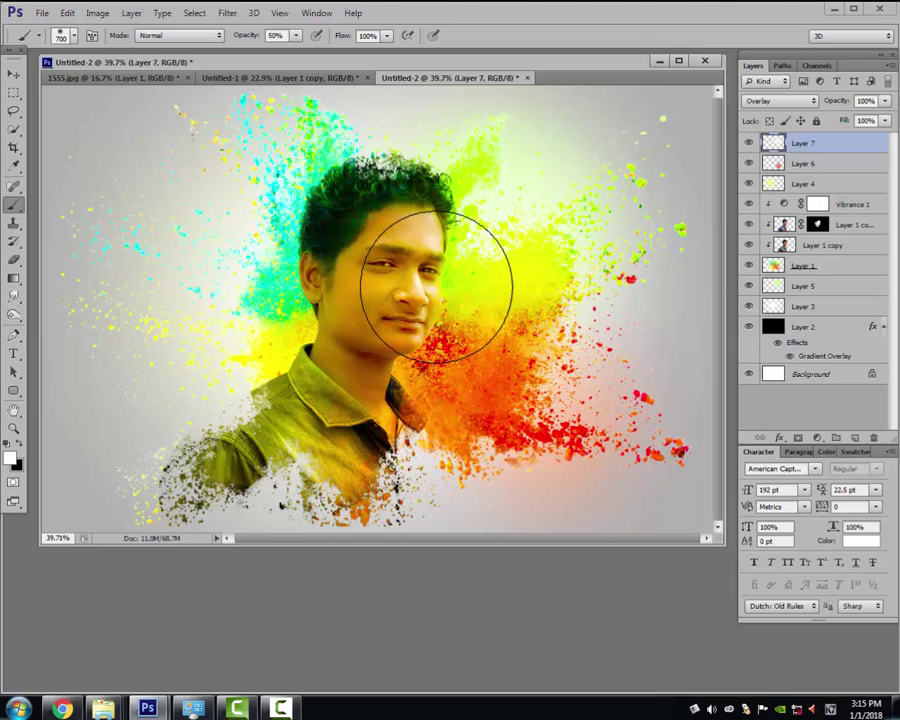
Erase the glow off the face with a larger eraser, then stamp a merged visible copy.
{"action": "key", "text": "e"}
{"action": "key", "text": "bracketright"}
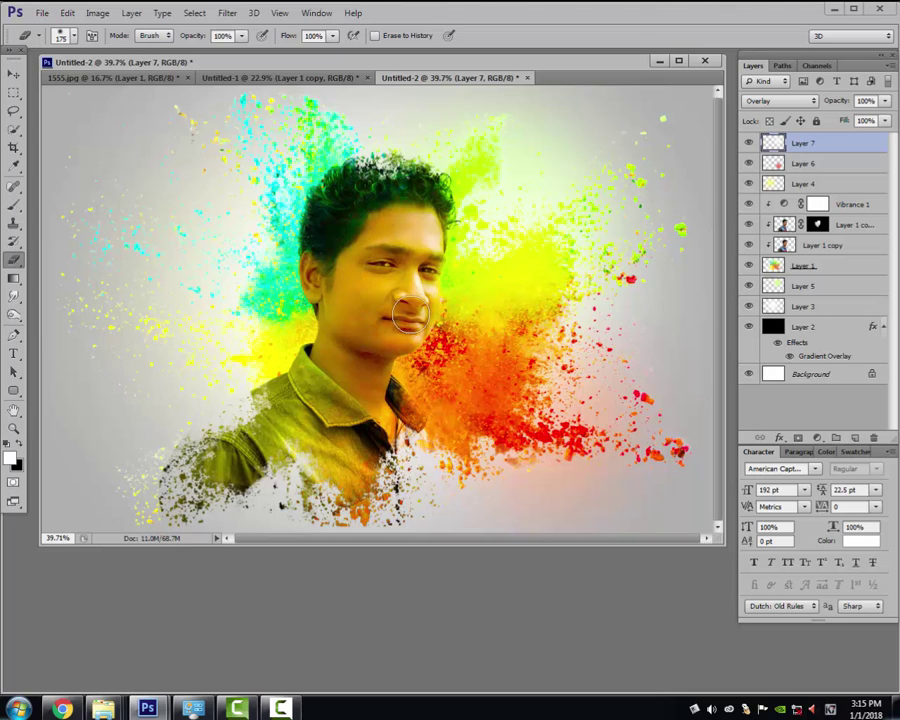
{"action": "key", "text": "bracketright"}
{"action": "key", "text": "bracketright"}
{"action": "key", "text": "bracketright"}
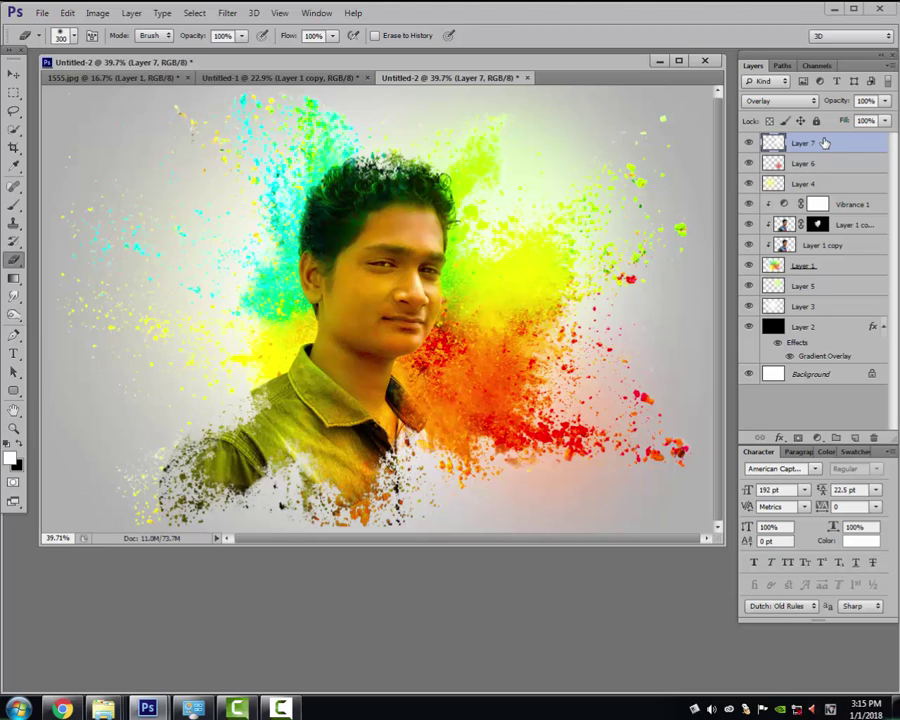
{"action": "key", "text": "ctrl+shift+alt+e"}
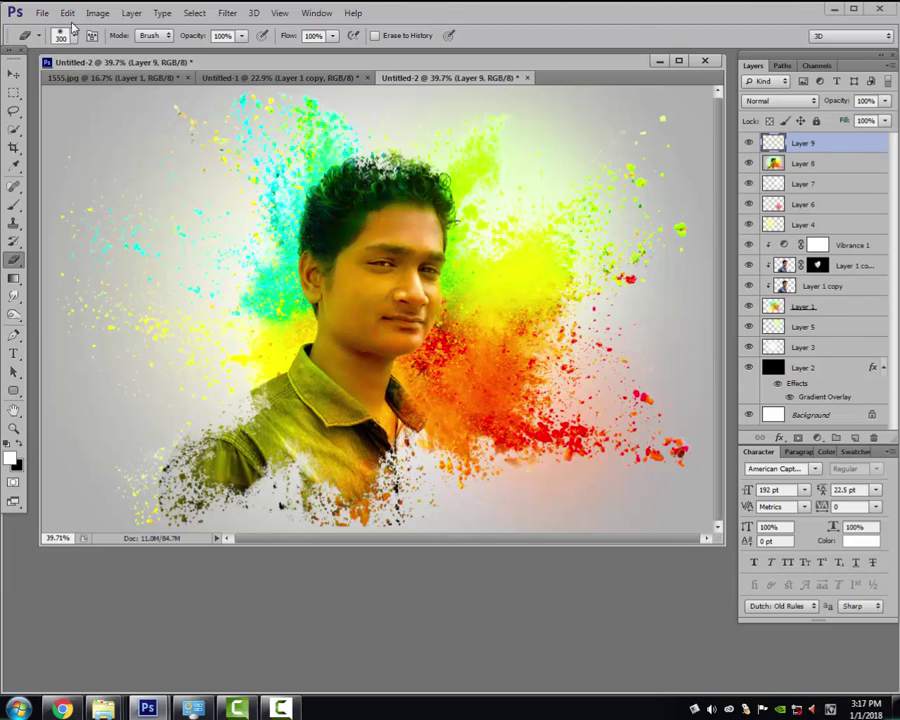
Fill Layer 9 with 50% Gray in Overlay mode and set its blend mode to Overlay.
{"action": "left_click", "coordinate": [66, 13]}
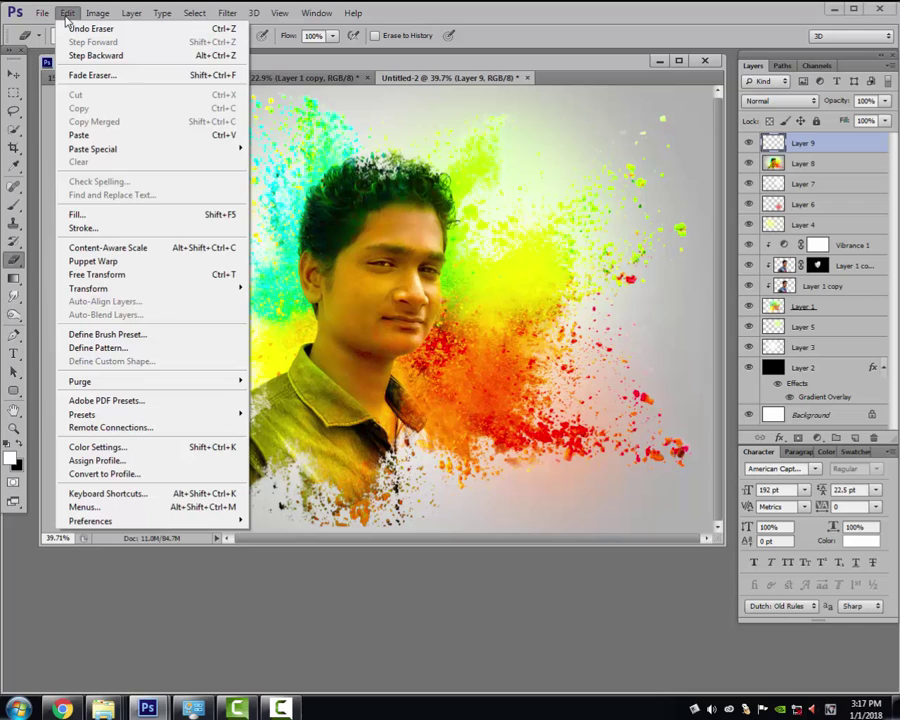
{"action": "left_click", "coordinate": [77, 215]}
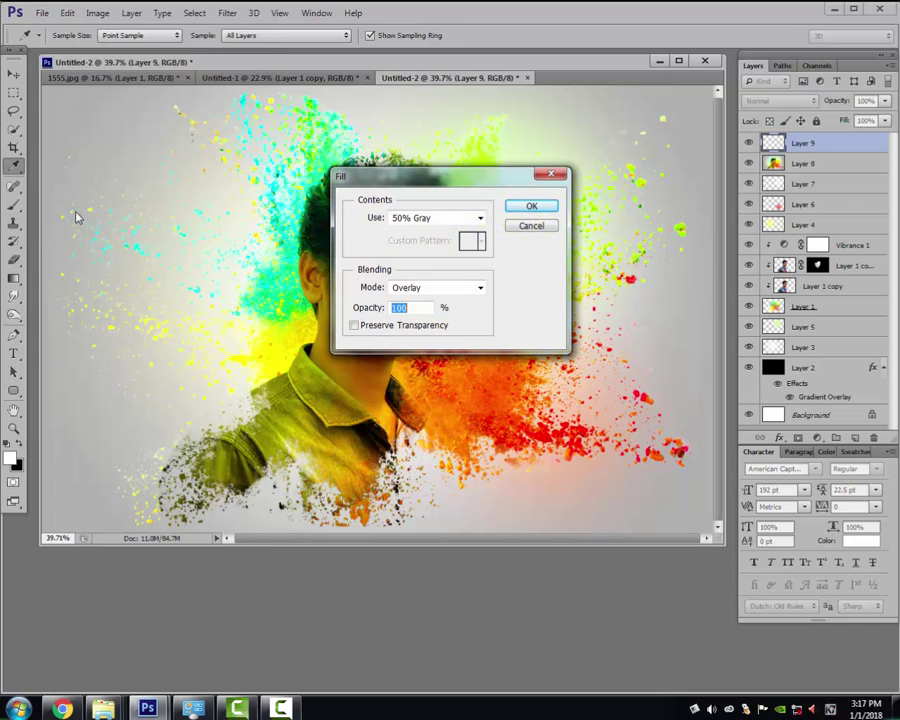
{"action": "left_click", "coordinate": [479, 220]}
{"action": "left_click", "coordinate": [432, 333]}
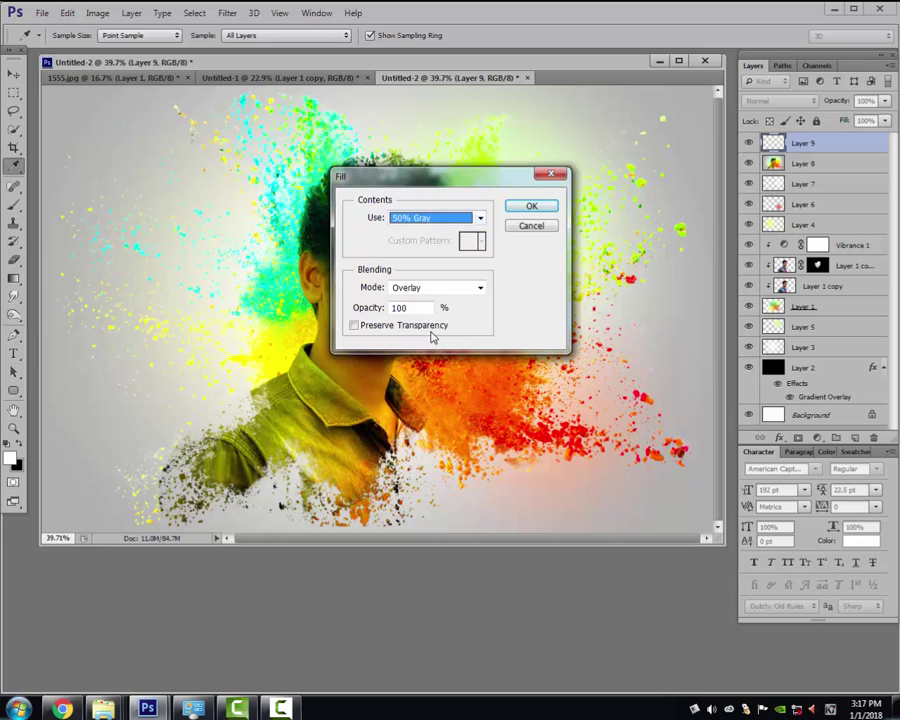
{"action": "left_click", "coordinate": [480, 288]}
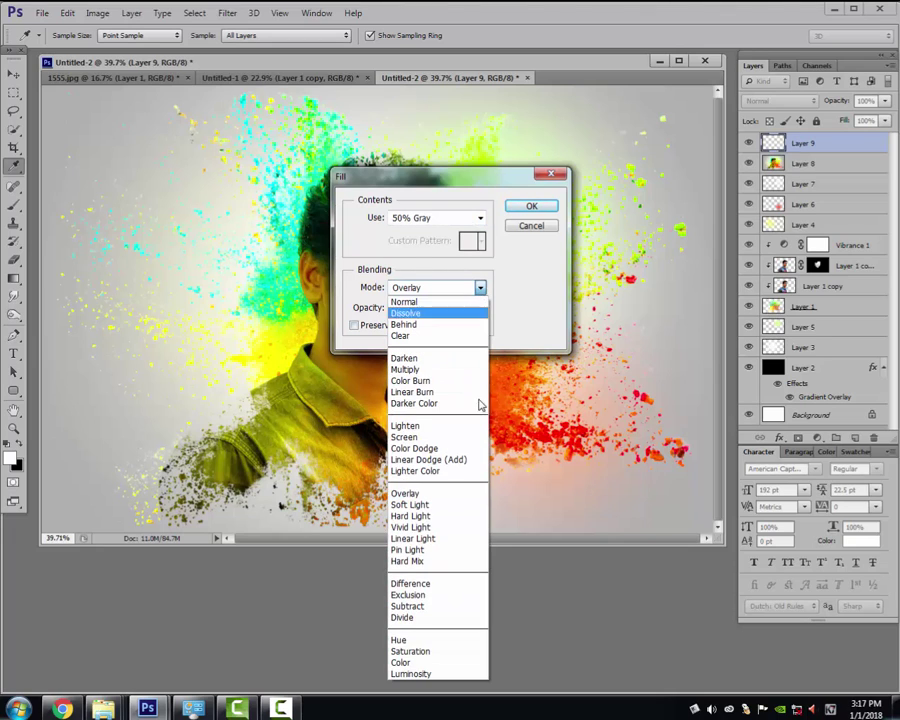
{"action": "left_click", "coordinate": [432, 490]}
{"action": "key", "text": "Tab"}
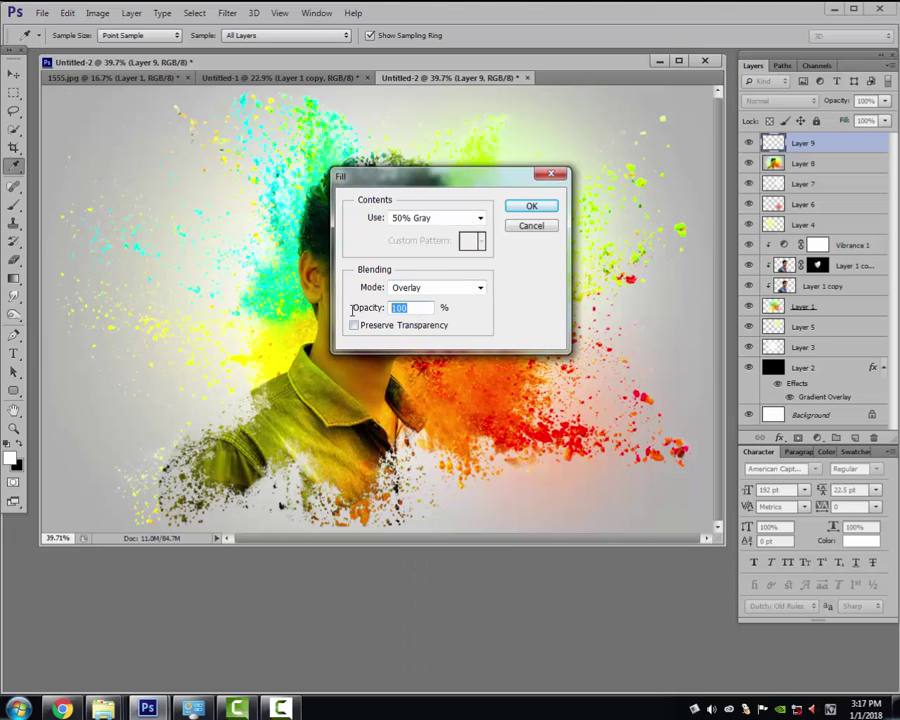
{"action": "left_click", "coordinate": [530, 207]}
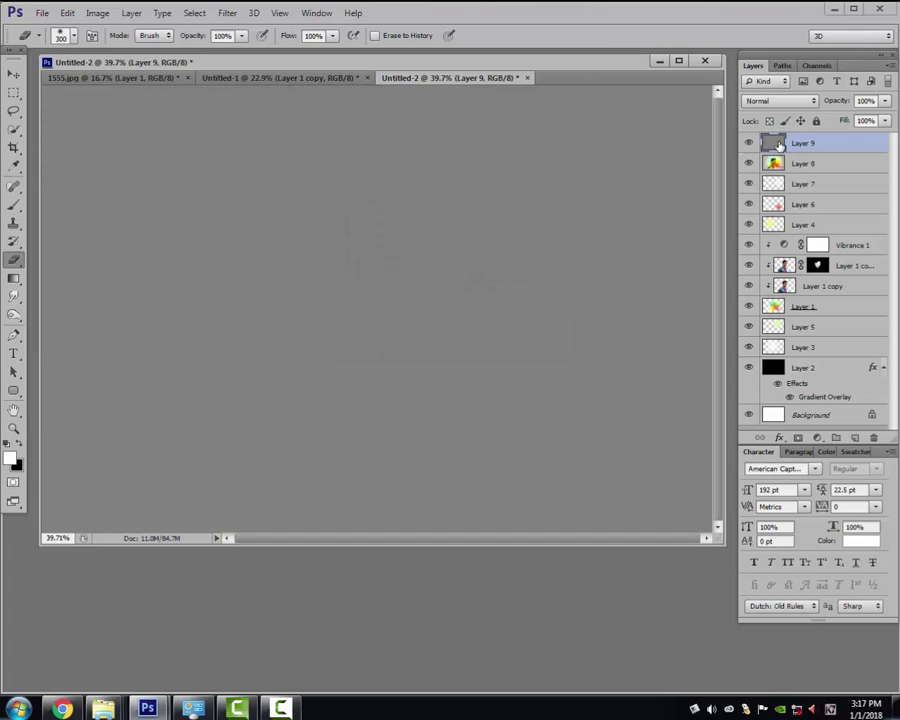
{"action": "left_click", "coordinate": [814, 102]}
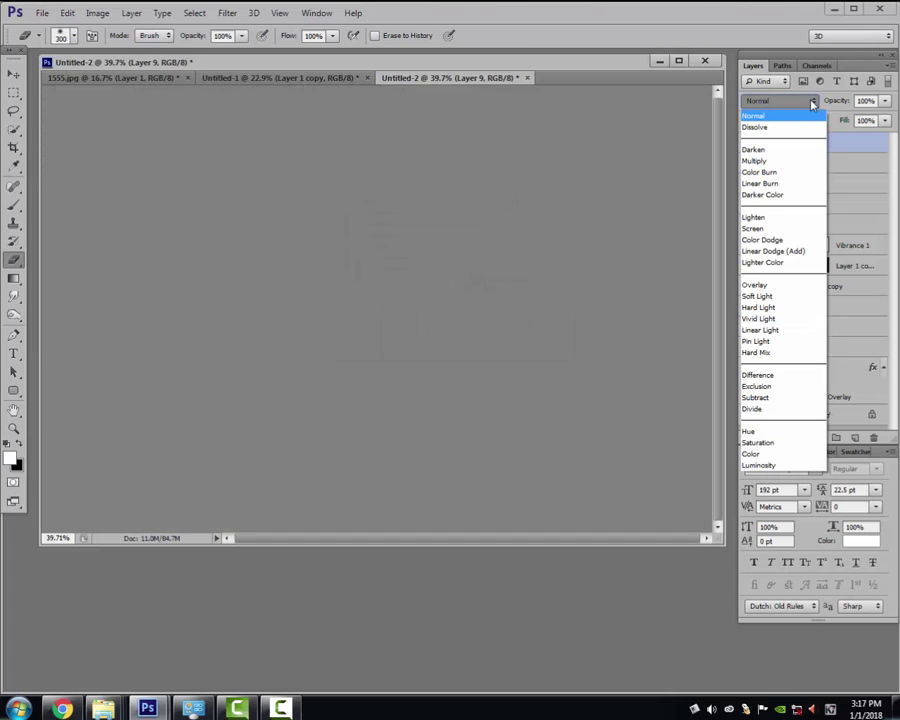
{"action": "left_click", "coordinate": [762, 286]}
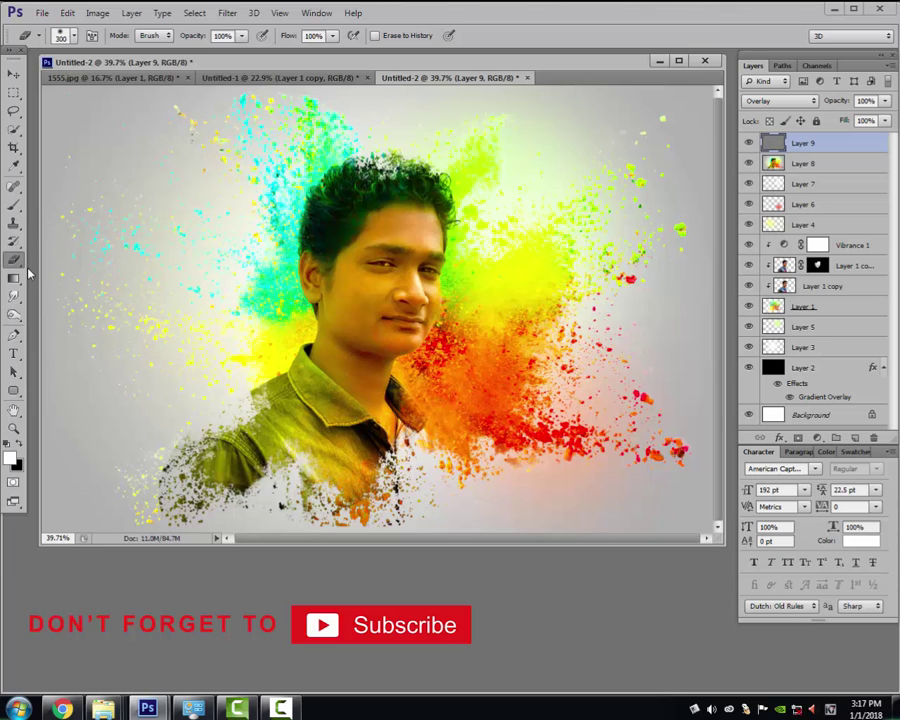
Dodge the face shadows at 30% exposure, then burn the darker shirt and collar areas.
{"action": "left_click", "coordinate": [14, 317]}
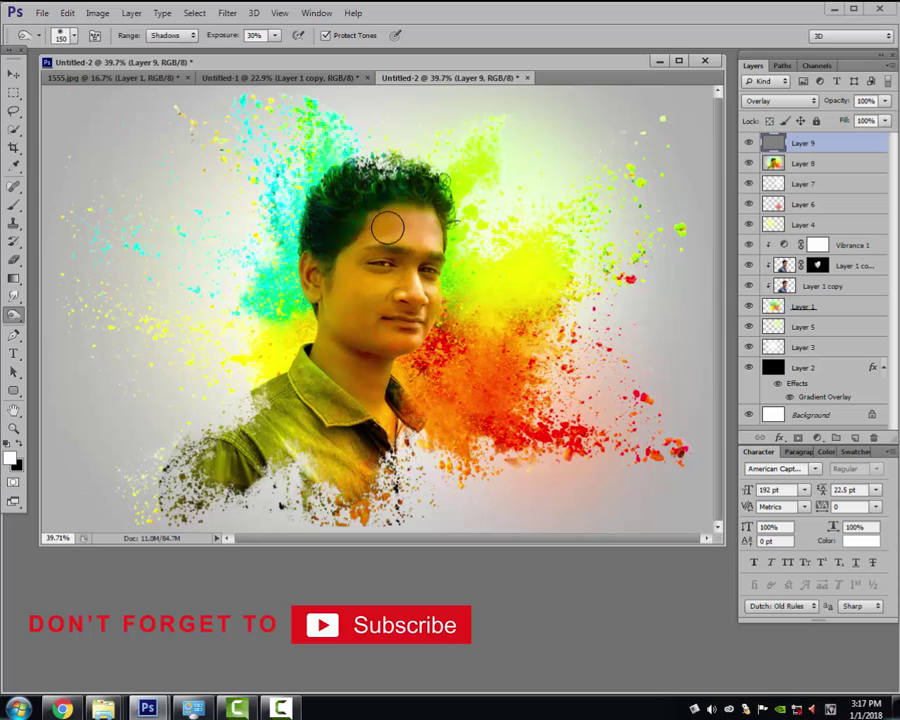
{"action": "mouse_move", "coordinate": [337, 270]}
{"action": "left_mouse_down"}
{"action": "mouse_move", "coordinate": [366, 301]}
{"action": "mouse_move", "coordinate": [333, 332]}
{"action": "mouse_move", "coordinate": [354, 334]}
{"action": "mouse_move", "coordinate": [366, 354]}
{"action": "mouse_move", "coordinate": [342, 373]}
{"action": "mouse_move", "coordinate": [358, 374]}
{"action": "mouse_move", "coordinate": [360, 352]}
{"action": "left_mouse_up"}
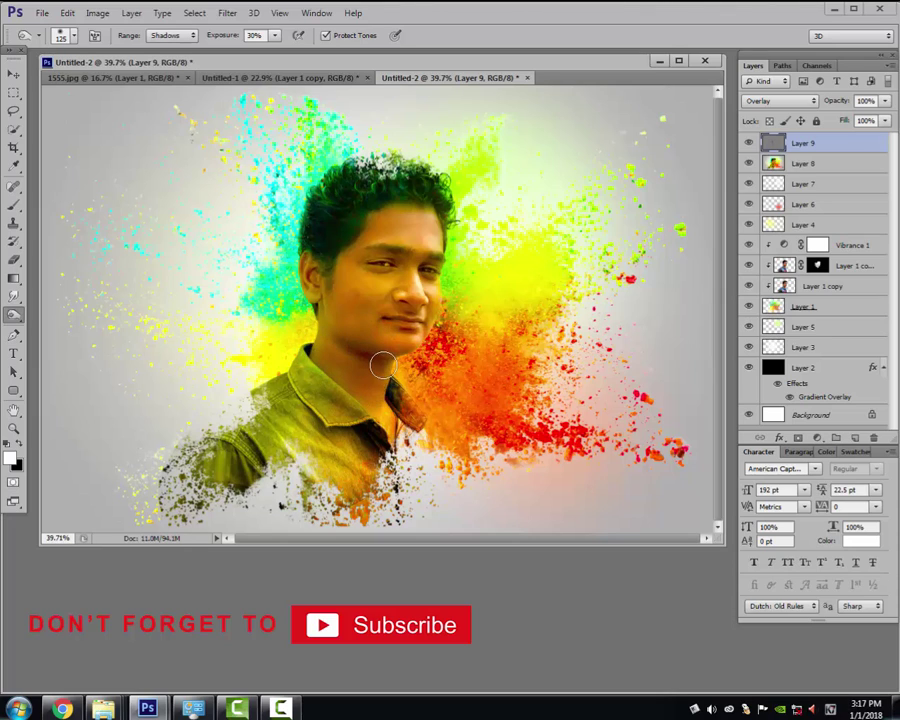
{"action": "key", "text": "bracketright"}
{"action": "key", "text": "bracketright"}
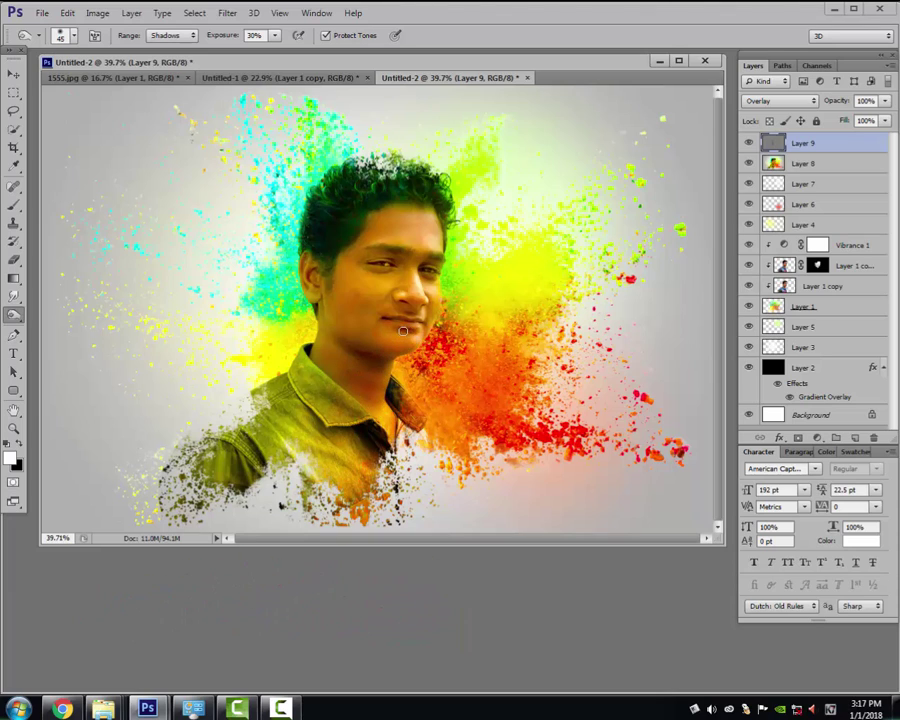
{"action": "key", "text": "bracketright"}
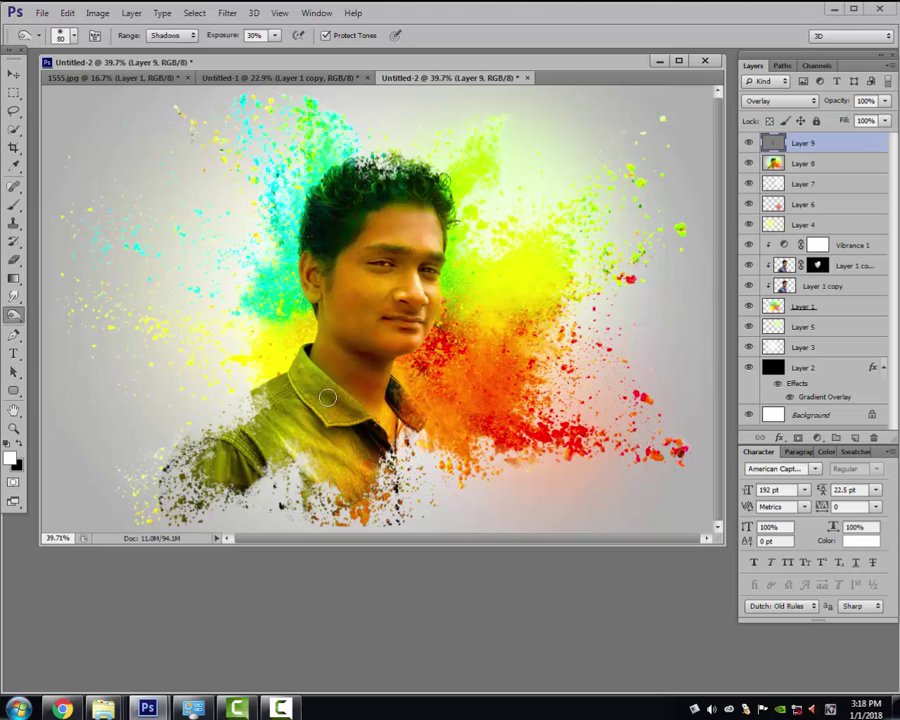
{"action": "key", "text": "bracketleft"}
{"action": "key", "text": "bracketleft"}
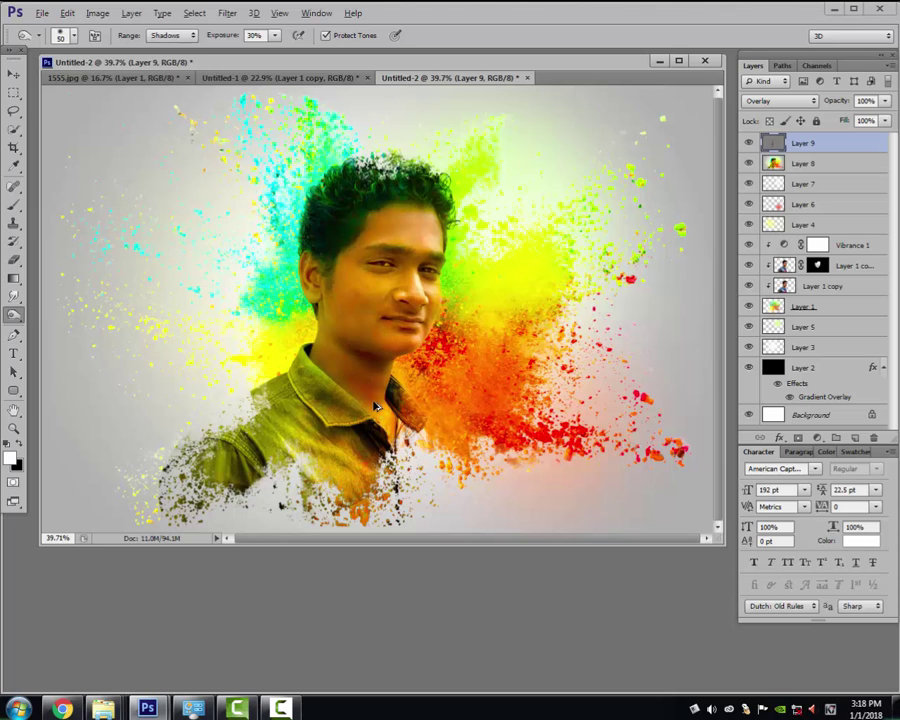
Dodge the midtones at 10% exposure over the hair, forehead and nose, resizing the brush.
{"action": "right_click", "coordinate": [16, 318]}
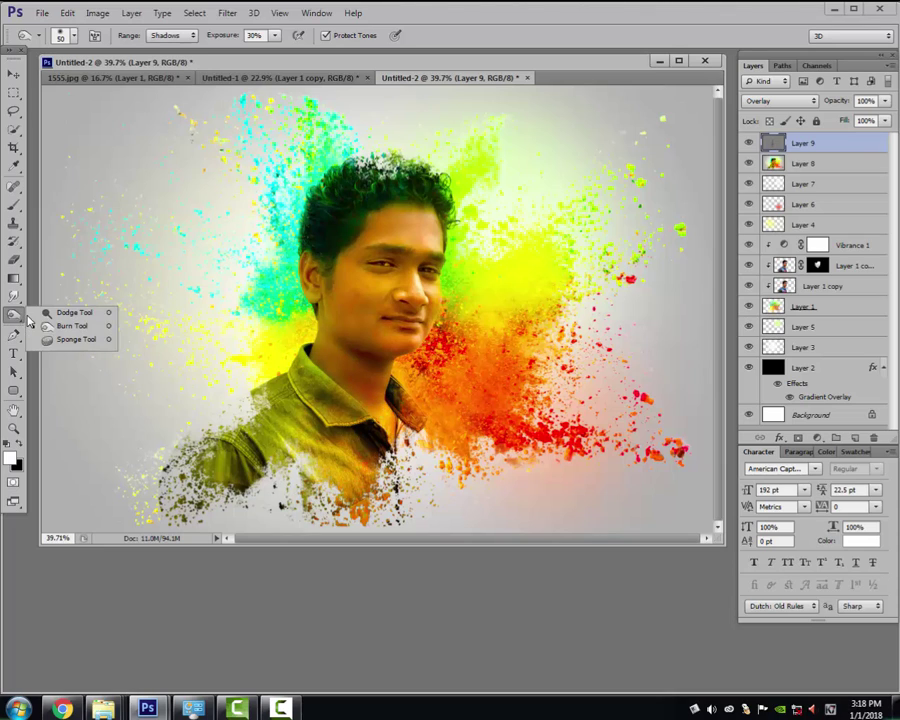
{"action": "left_click", "coordinate": [60, 314]}
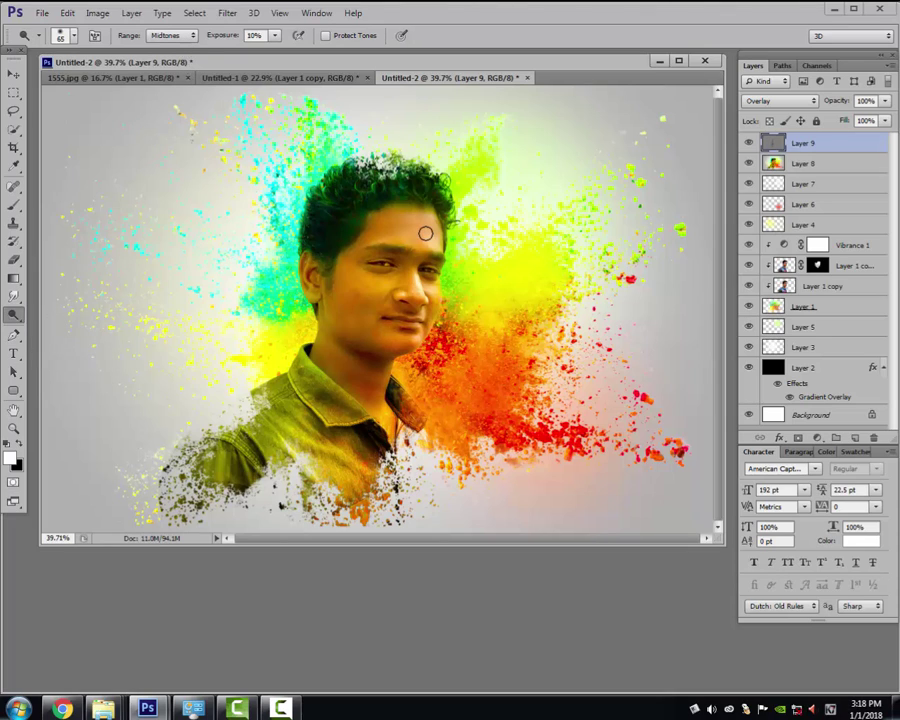
{"action": "key", "text": "bracketright"}
{"action": "key", "text": "bracketright"}
{"action": "key", "text": "bracketright"}
{"action": "key", "text": "bracketleft"}
{"action": "key", "text": "bracketleft"}
{"action": "key", "text": "bracketright"}
{"action": "key", "text": "bracketright"}
{"action": "key", "text": "bracketright"}
Toggle the dodge-and-burn Layer 9 off and on twice to compare the result.
{"action": "left_click", "coordinate": [748, 144]}
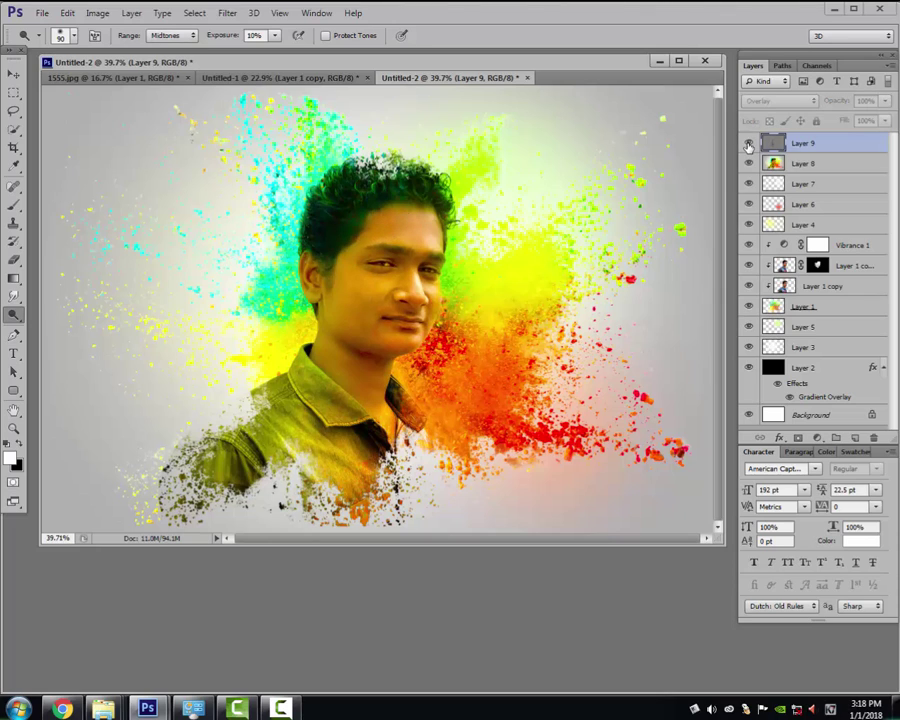
{"action": "left_click", "coordinate": [748, 144]}
{"action": "left_click", "coordinate": [748, 144]}
{"action": "left_click", "coordinate": [748, 144]}
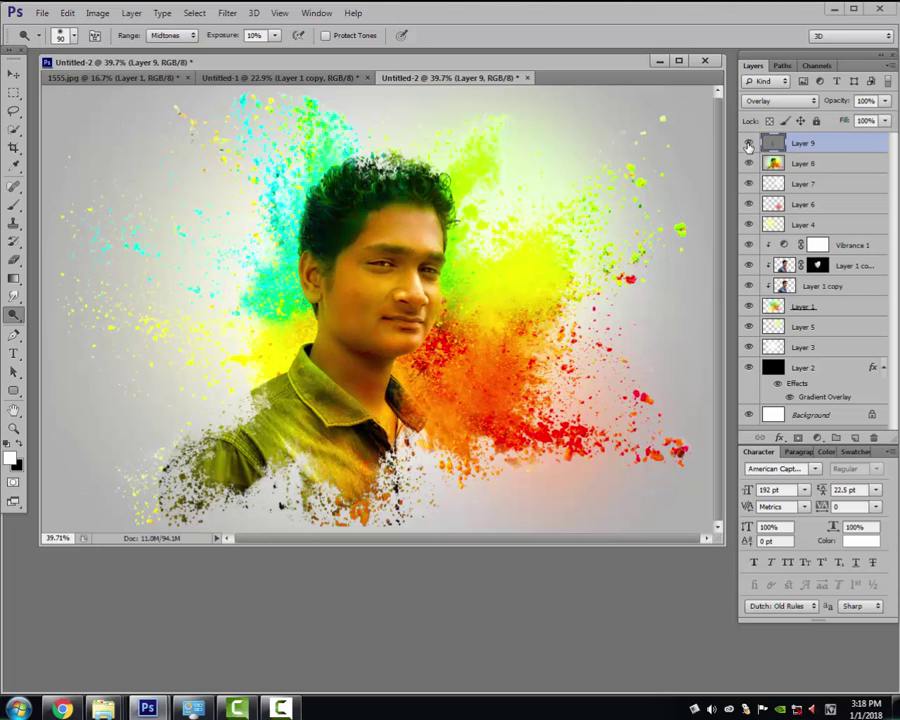
View the finished artwork in Full Screen Mode and scroll across it.
{"action": "key", "text": "f"}
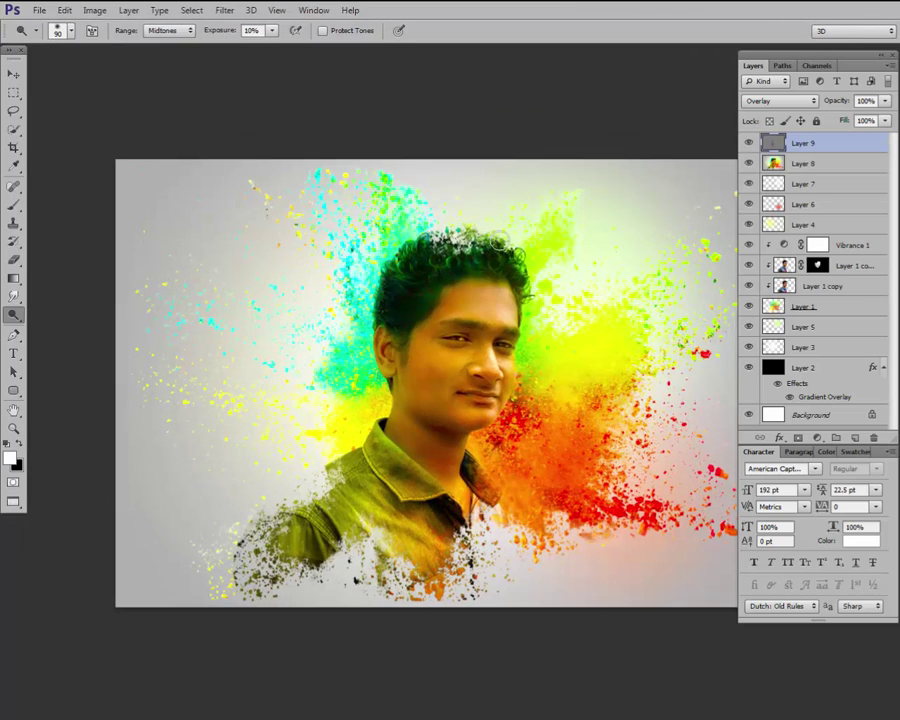
{"action": "scroll", "coordinate": [483, 253], "scroll_direction": "right", "scroll_amount": 2}
{"action": "scroll", "coordinate": [483, 253], "scroll_direction": "right", "scroll_amount": 1}
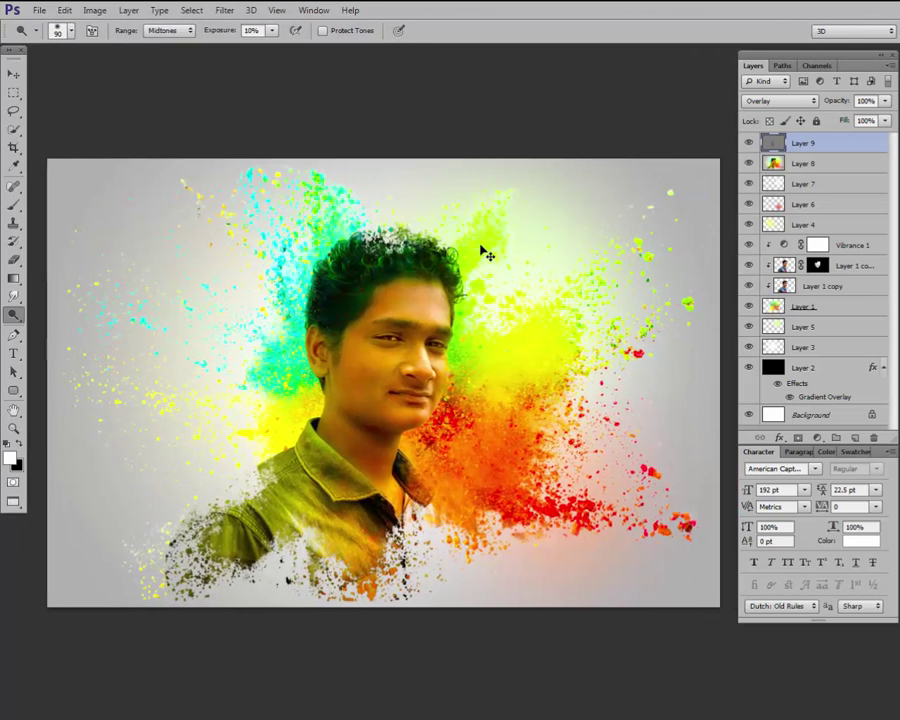